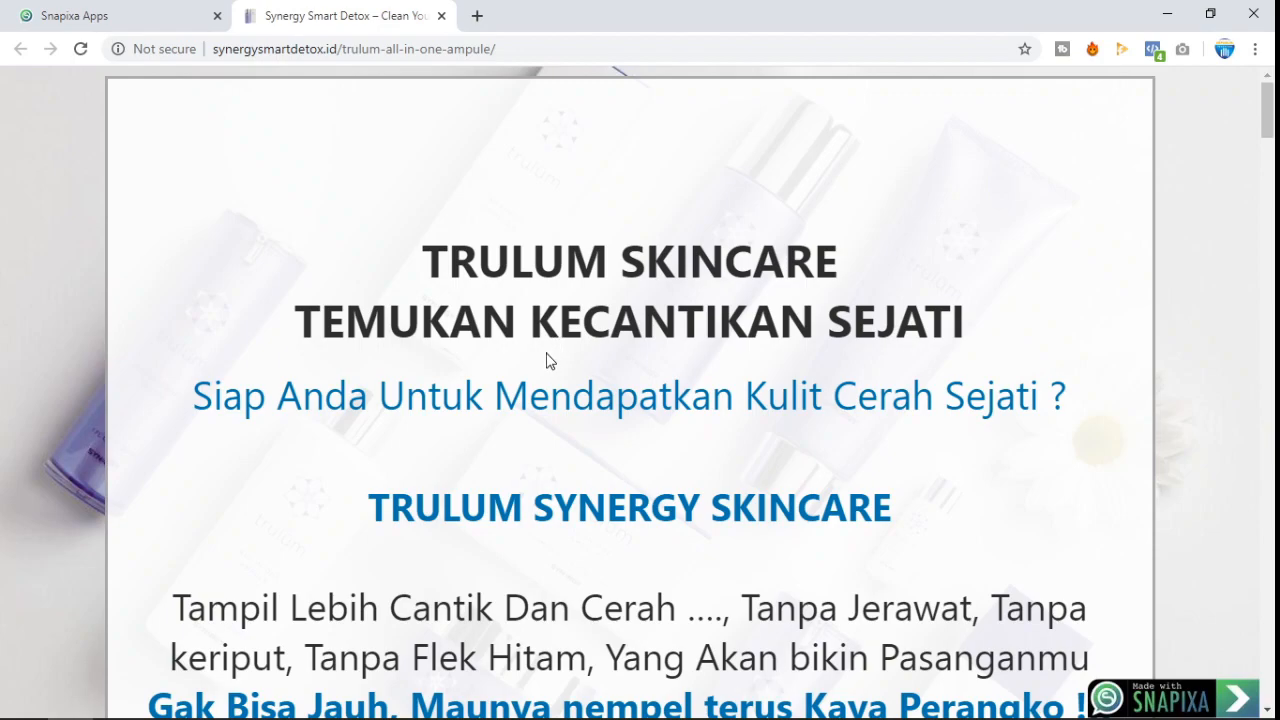
# Step: Switch to Snapixa and browse the Sales Page templates through the gallery, including the Trulum Skincare design
pyautogui.click(122, 10)
pyautogui.scroll(9, 620, 447)
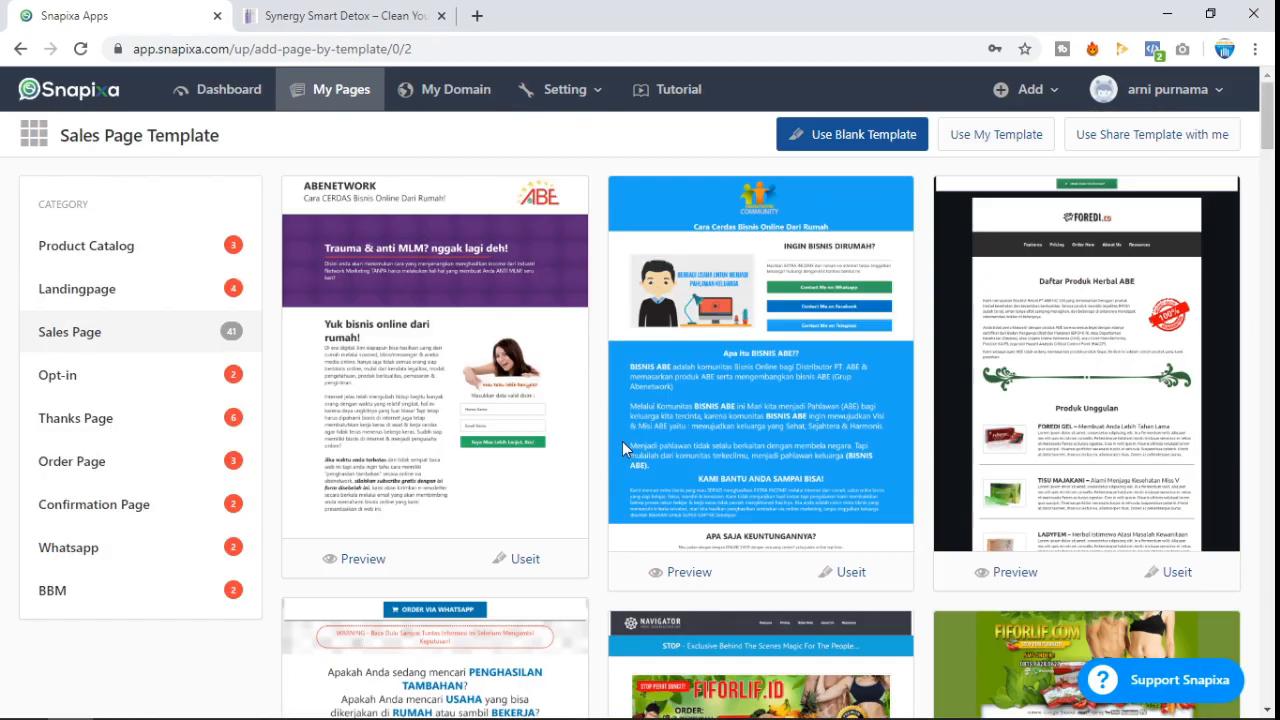
pyautogui.scroll(-6, 619, 408)
pyautogui.scroll(-8, 610, 440)
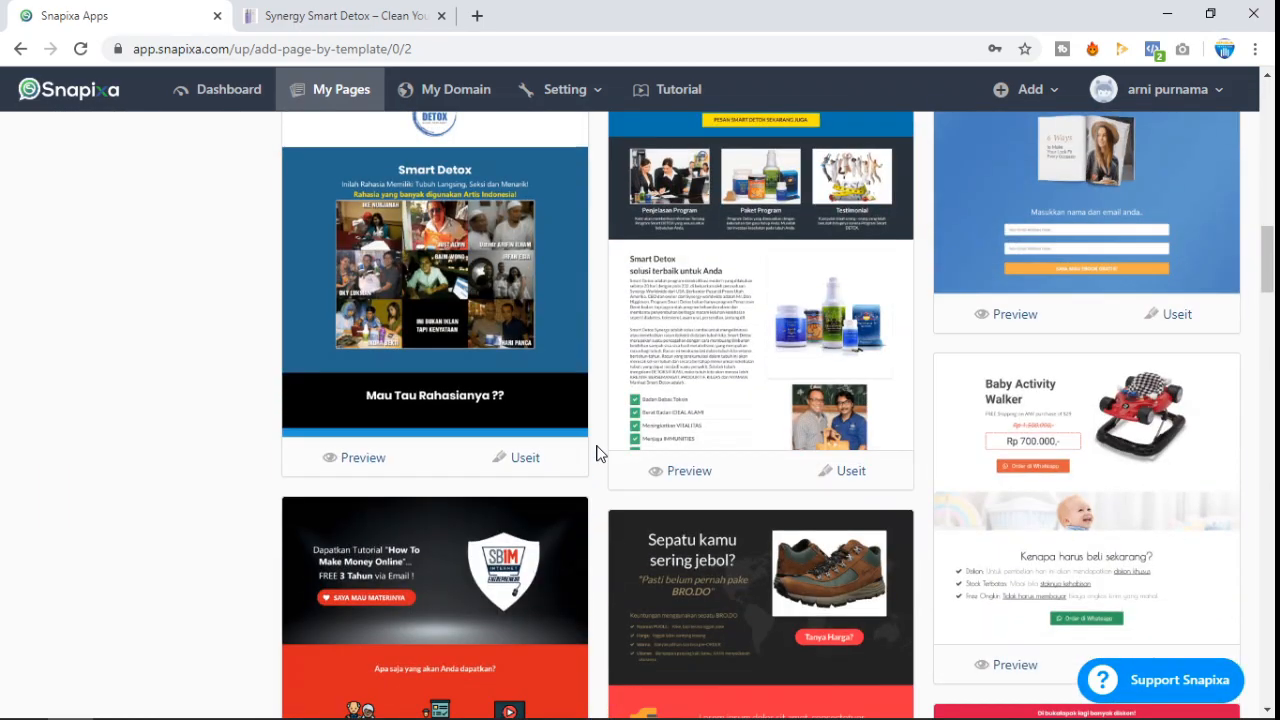
pyautogui.scroll(-1, 975, 430)
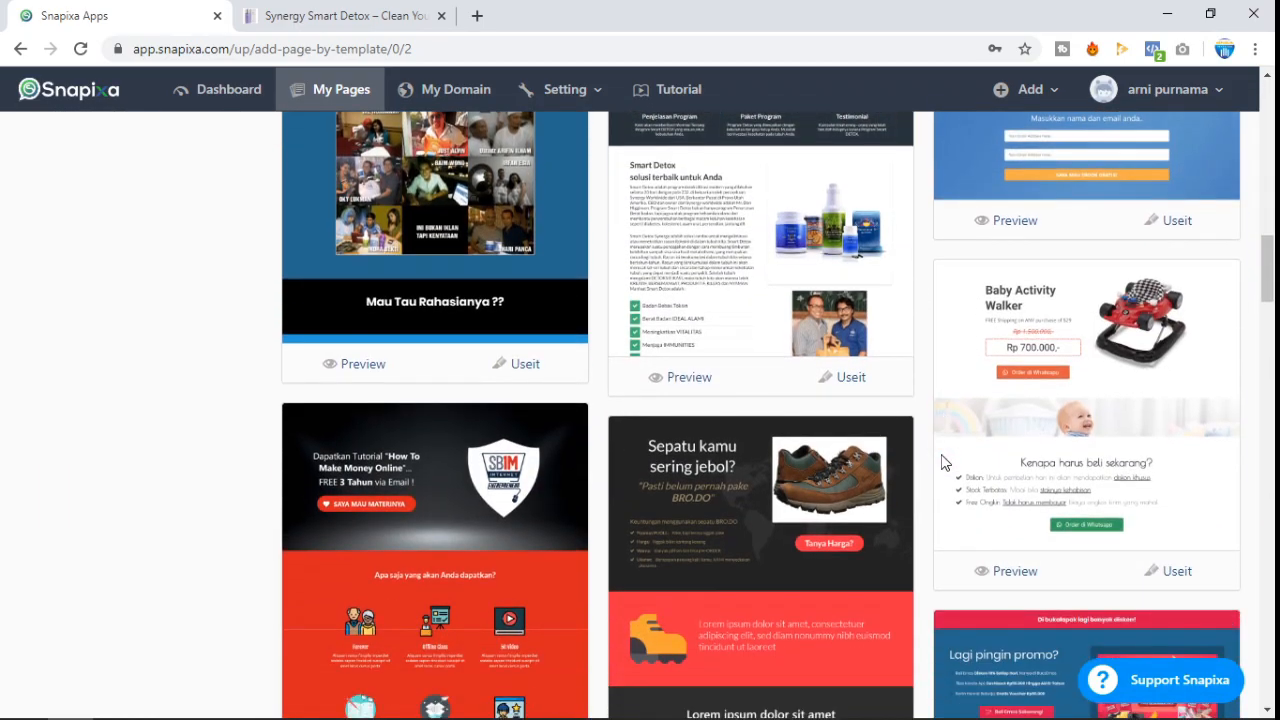
pyautogui.scroll(4, 943, 457)
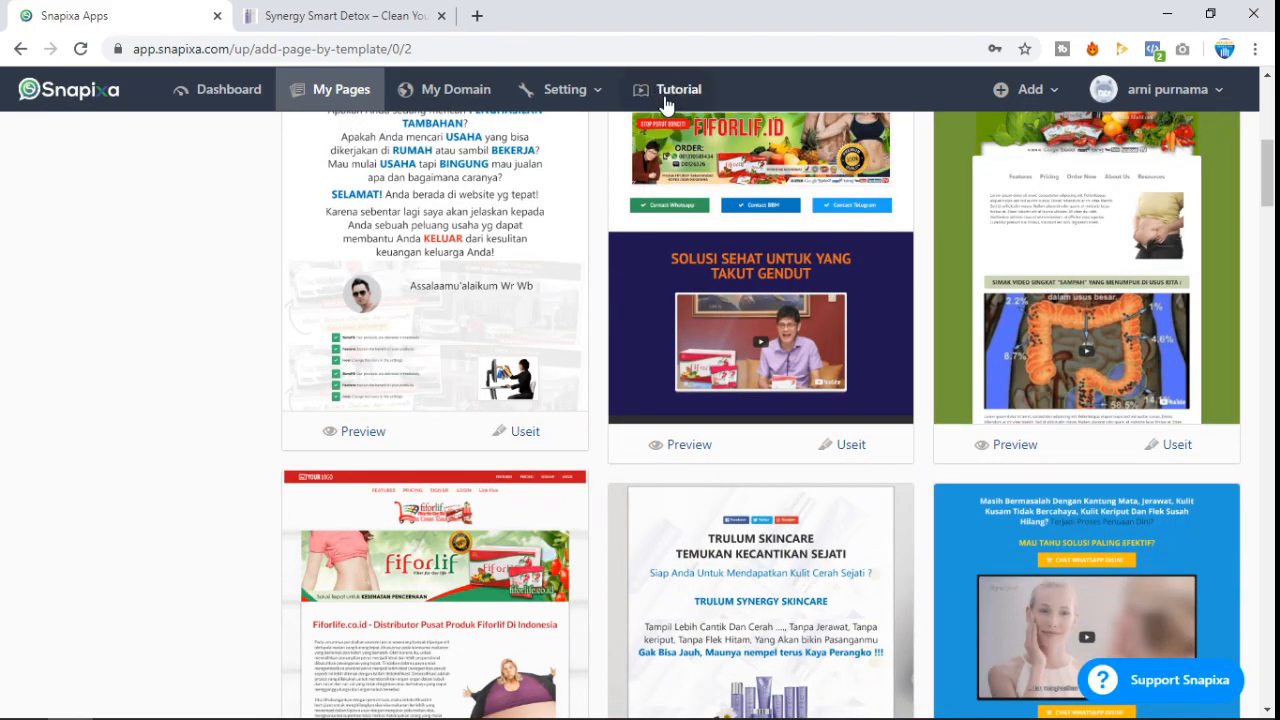
pyautogui.scroll(3, 586, 398)
pyautogui.scroll(3, 588, 398)
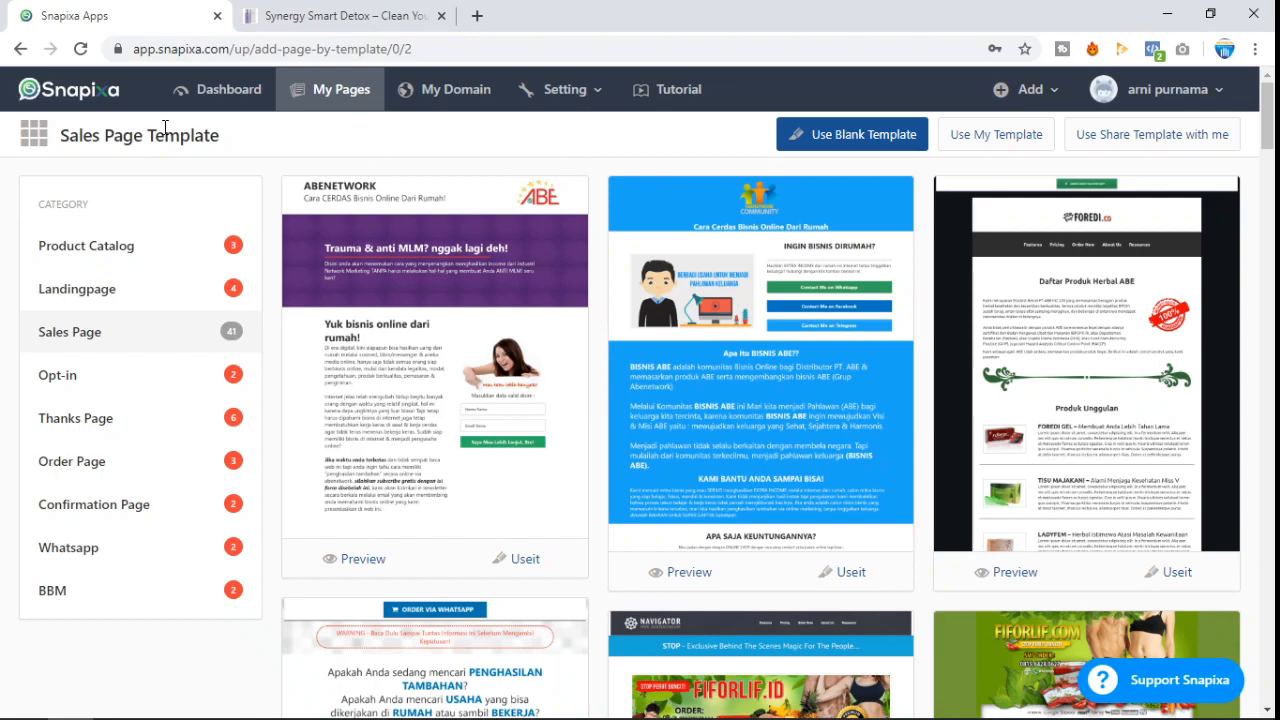
# Step: Review the Trulum Skincare landing page's headline and product section, and look at its browser extension read-out and the Audience Insights page
pyautogui.click(300, 14)
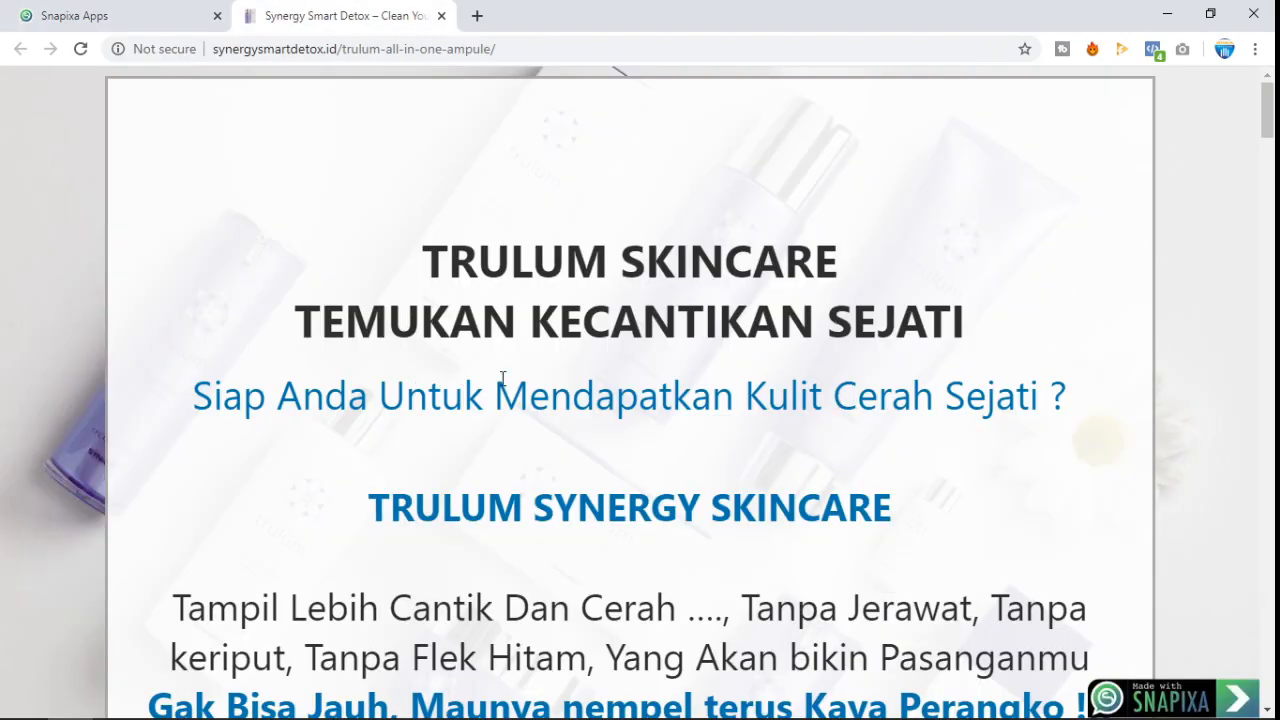
pyautogui.scroll(-3, 596, 405)
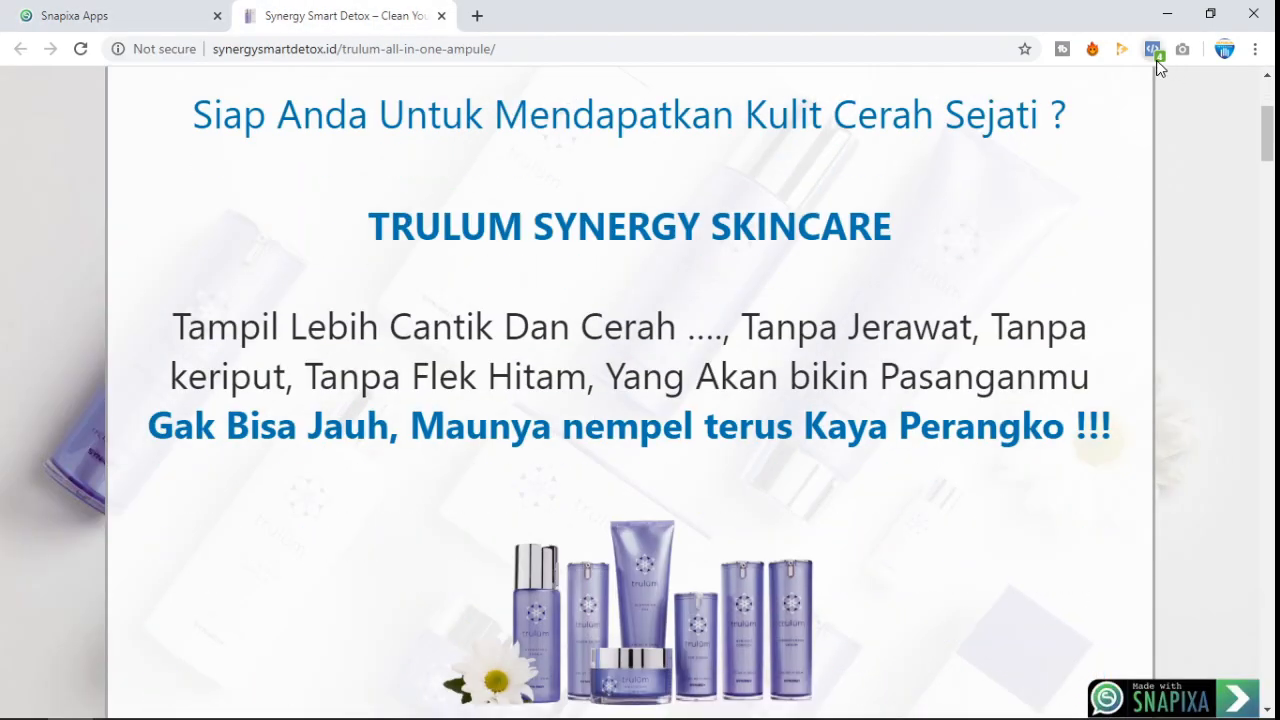
pyautogui.click(1153, 48)
pyautogui.click(613, 202)
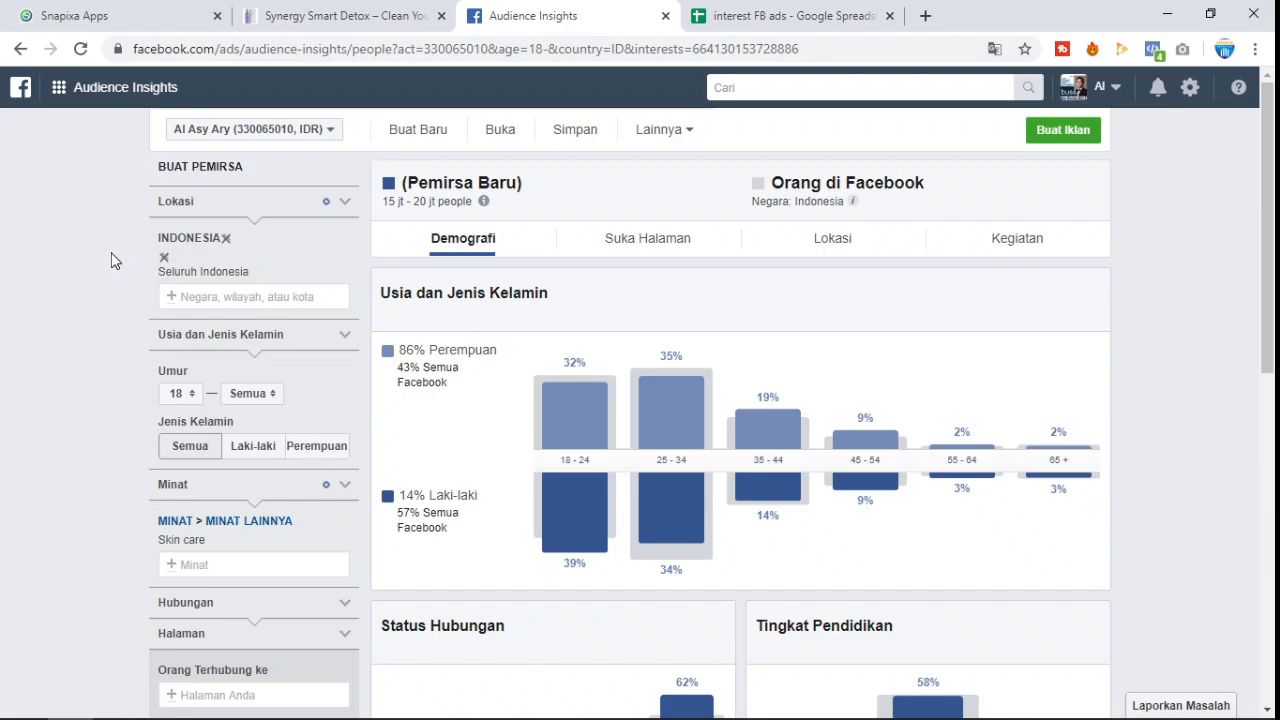
pyautogui.click(401, 12)
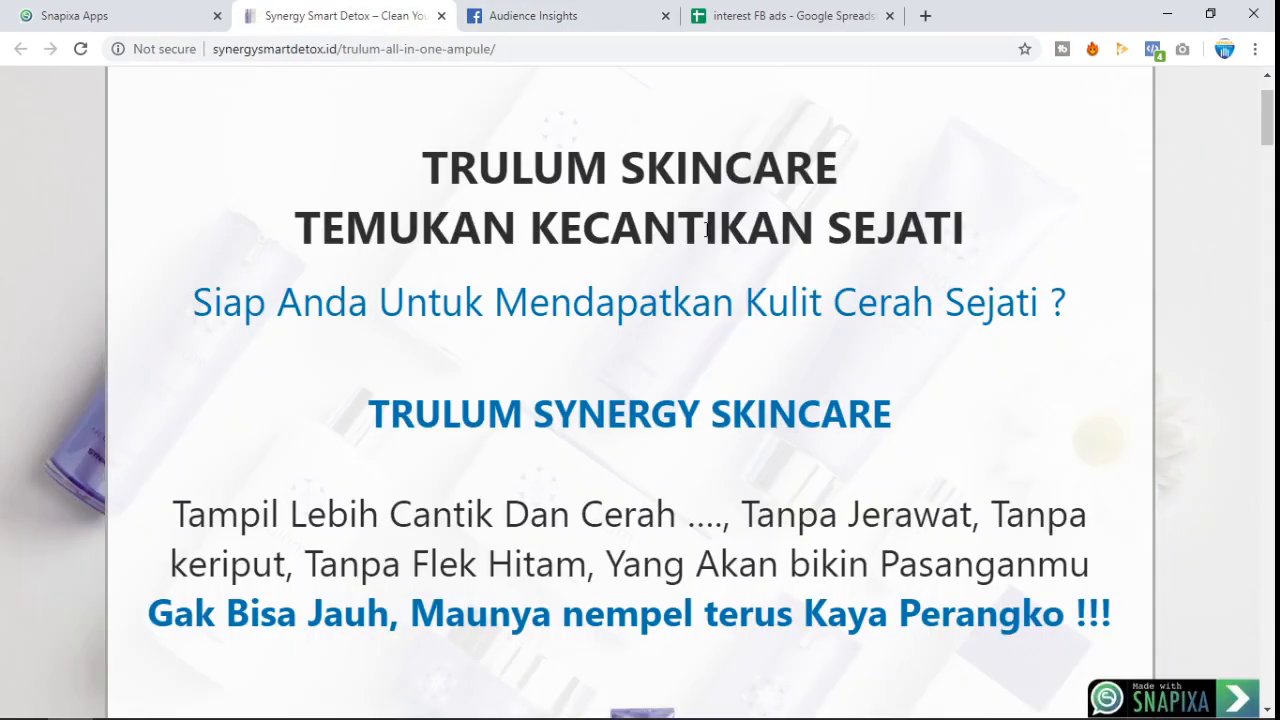
pyautogui.moveTo(612, 170); pyautogui.dragTo(790, 172)
pyautogui.click(776, 179)
# Step: Switch to the "interest FB ads" spreadsheet and review the researched interests and the ad set headings on the shineclinic_pku sheet
pyautogui.click(603, 12)
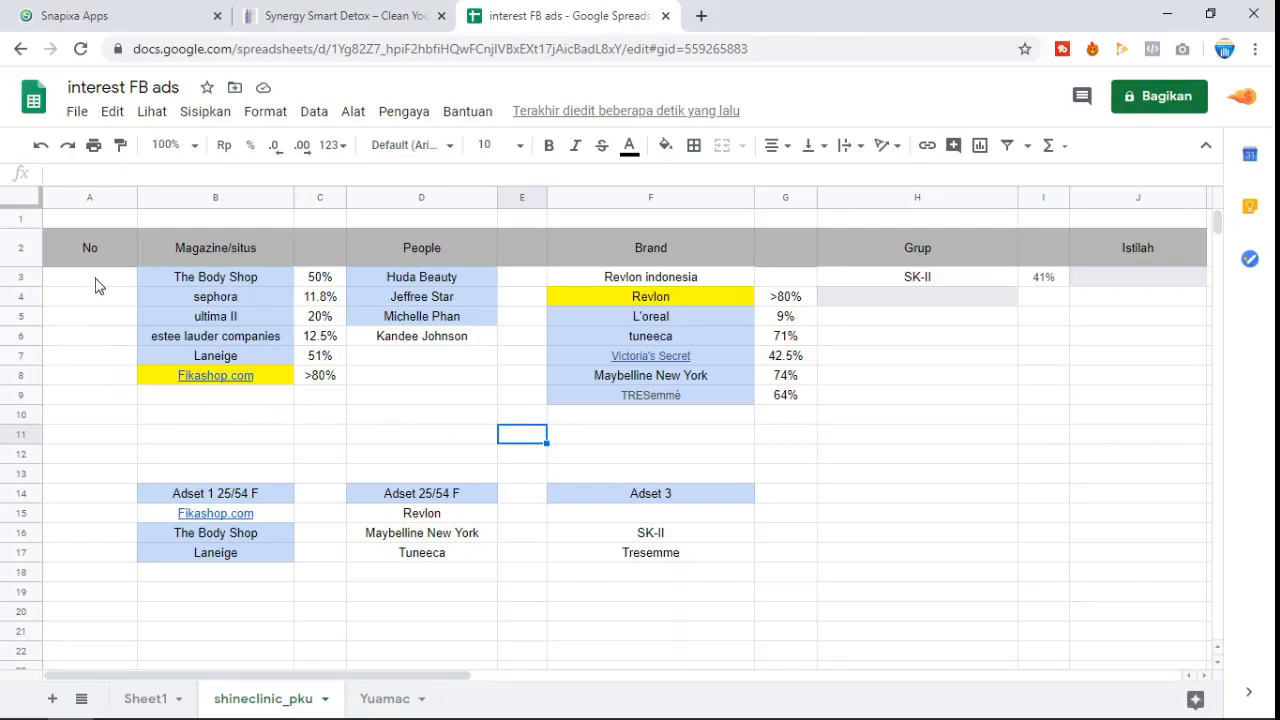
pyautogui.moveTo(148, 282); pyautogui.dragTo(708, 405)
pyautogui.click(645, 434)
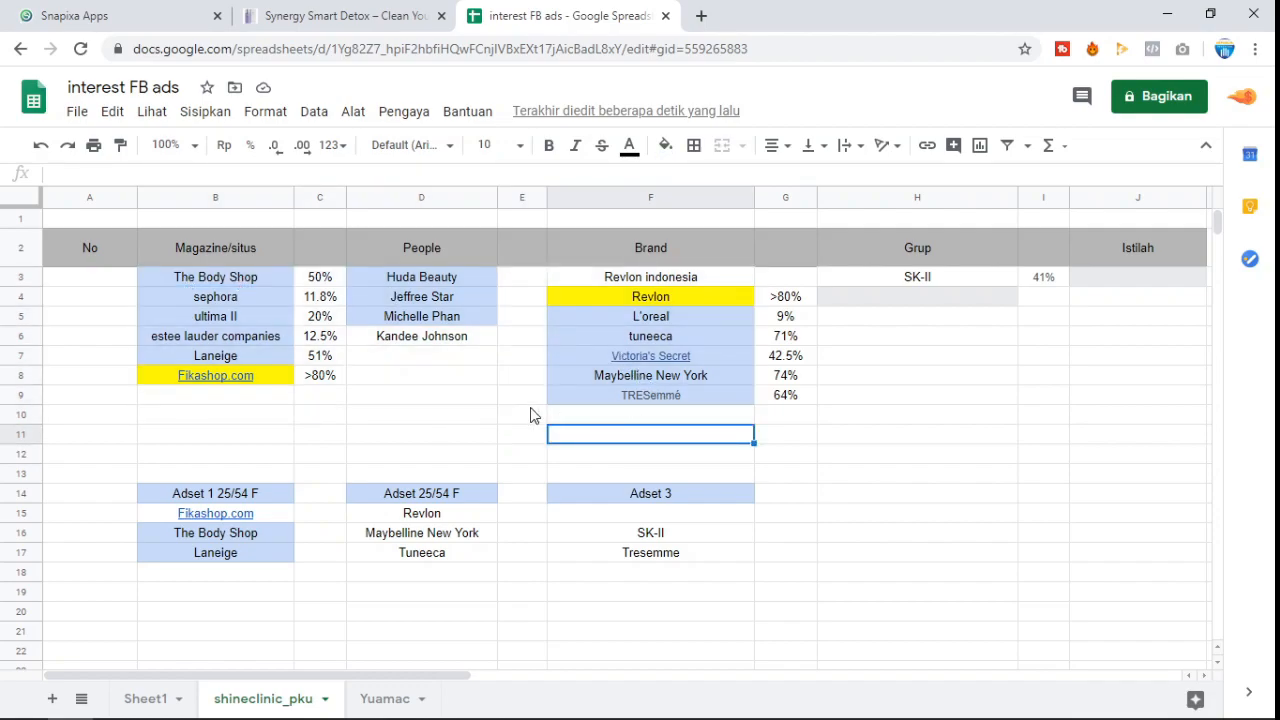
pyautogui.click(263, 501)
pyautogui.click(406, 493)
pyautogui.click(620, 494)
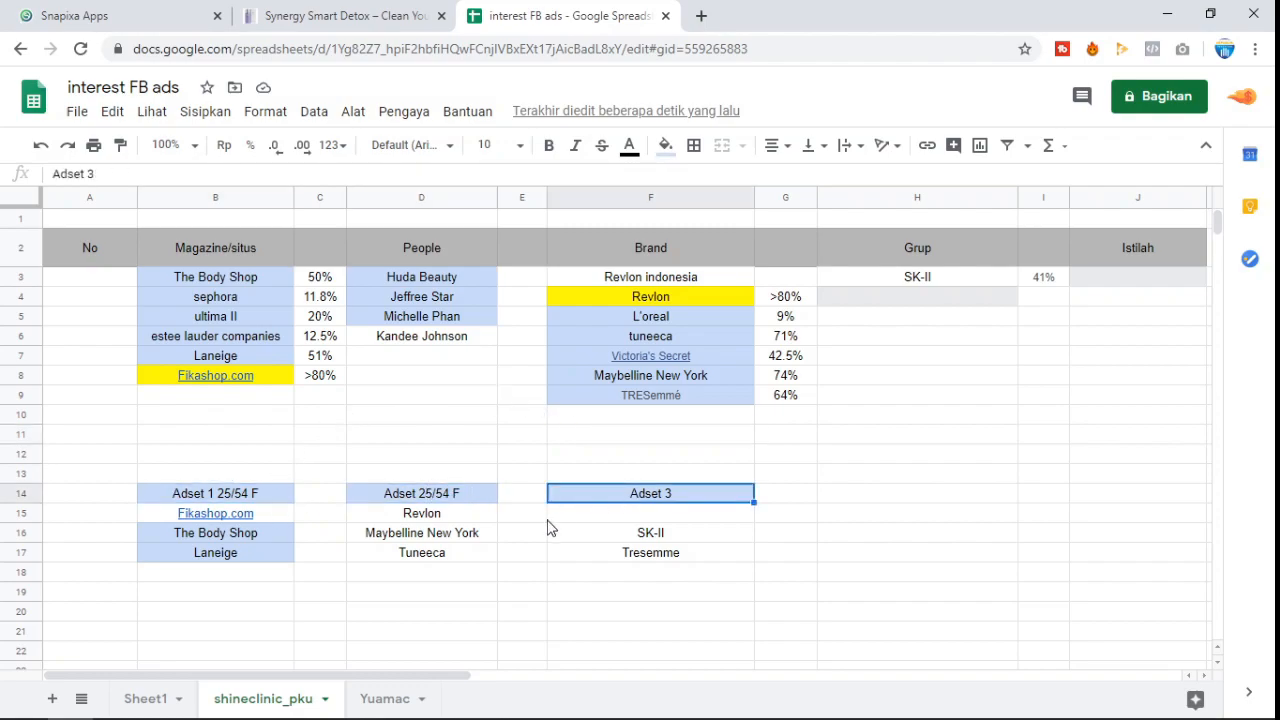
# Step: Compare the yellow-highlighted Fikashop.com and Revlon interests in the Magazine/situs and Brand columns
pyautogui.click(283, 378)
pyautogui.click(600, 302)
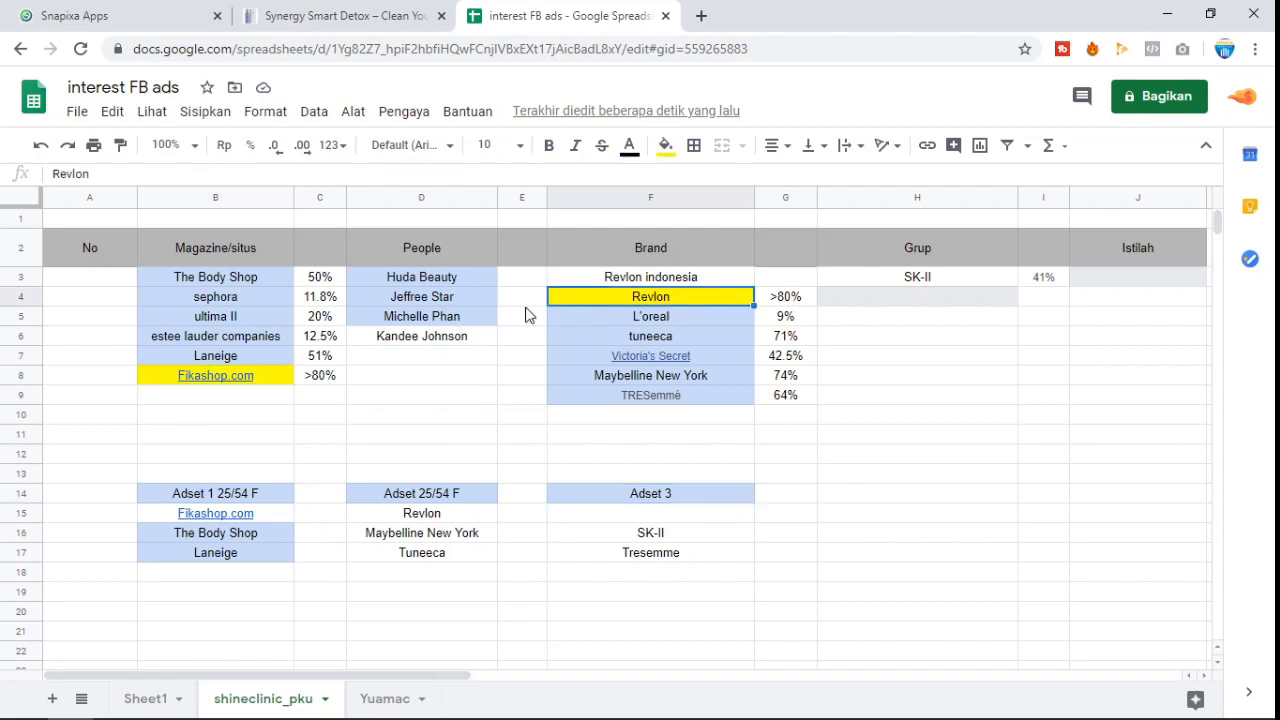
pyautogui.click(277, 380)
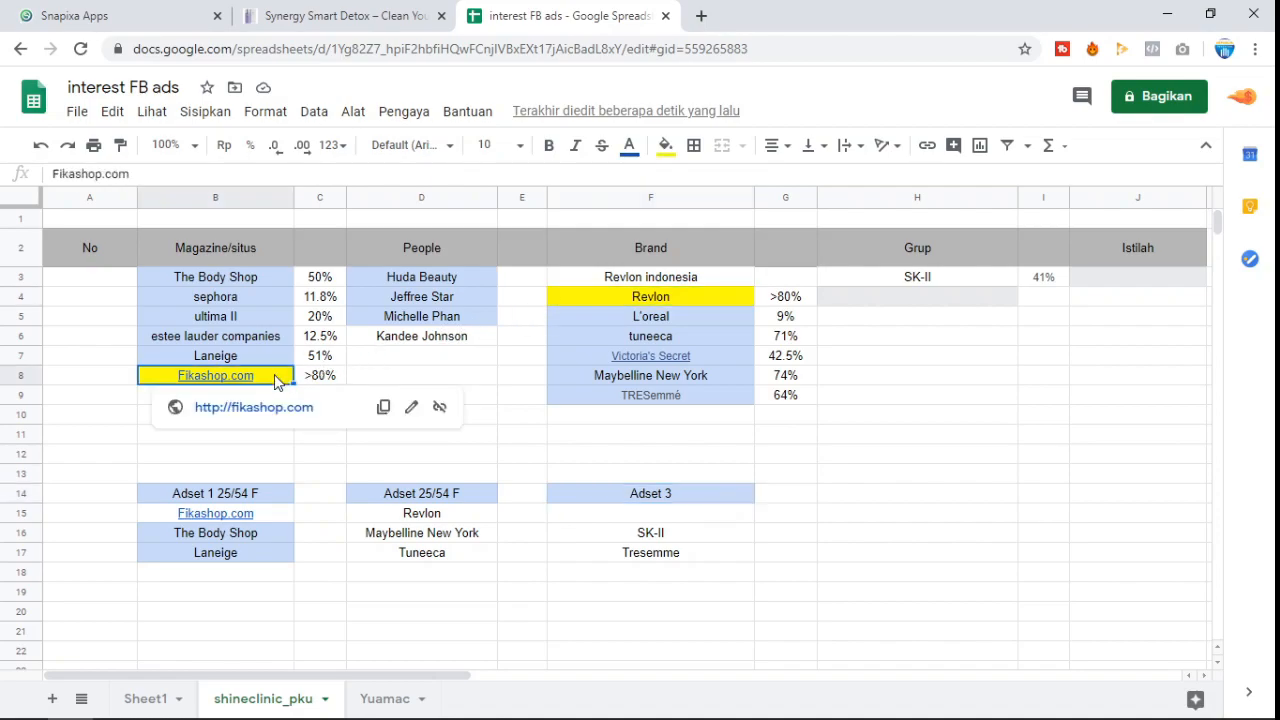
pyautogui.click(695, 299)
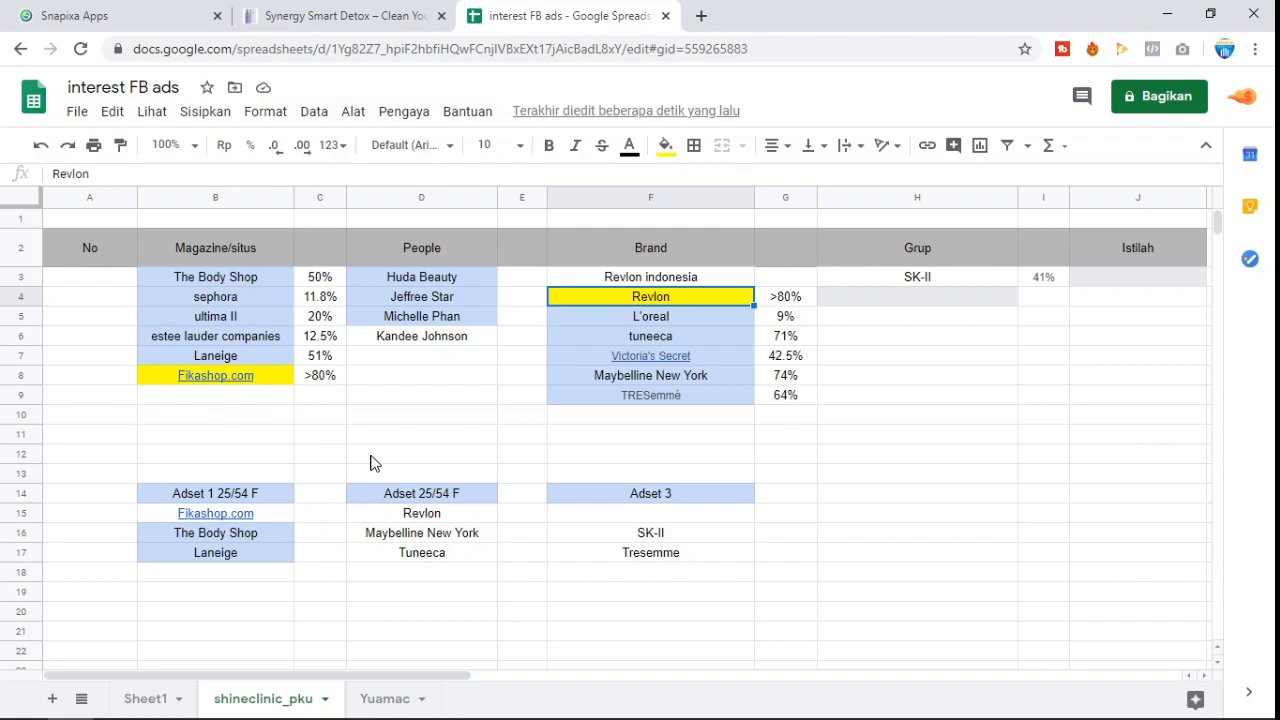
# Step: Examine the three ad set groups in rows 14 to 17 and the interests assigned to each
pyautogui.click(286, 494)
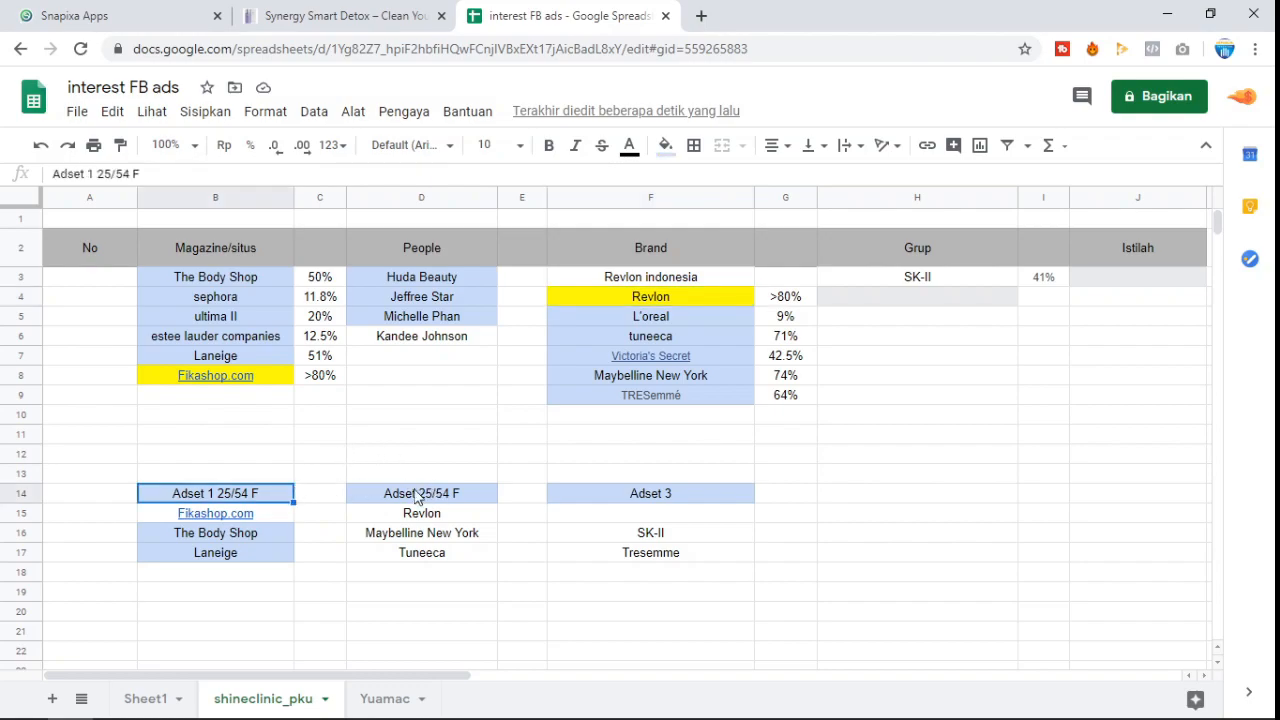
pyautogui.click(440, 492)
pyautogui.click(633, 500)
pyautogui.click(551, 459)
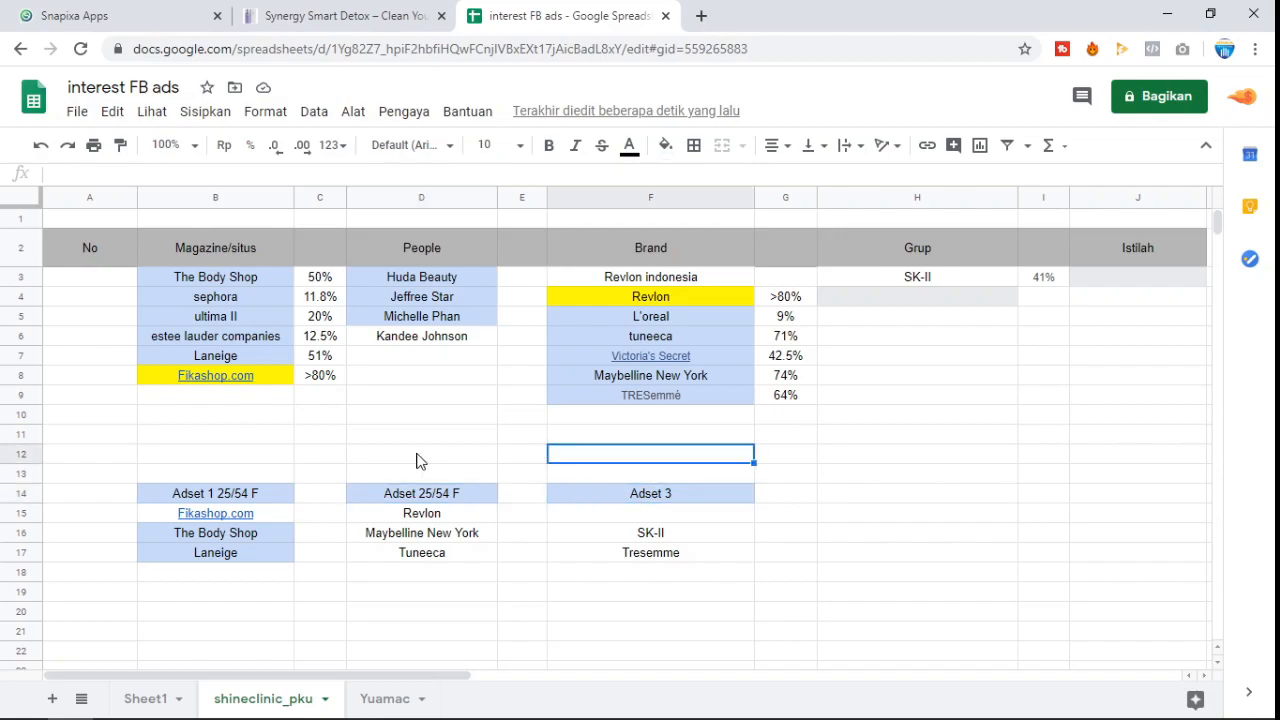
pyautogui.moveTo(105, 474)
pyautogui.mouseDown()
pyautogui.moveTo(285, 476)
pyautogui.moveTo(714, 566)
pyautogui.mouseUp()
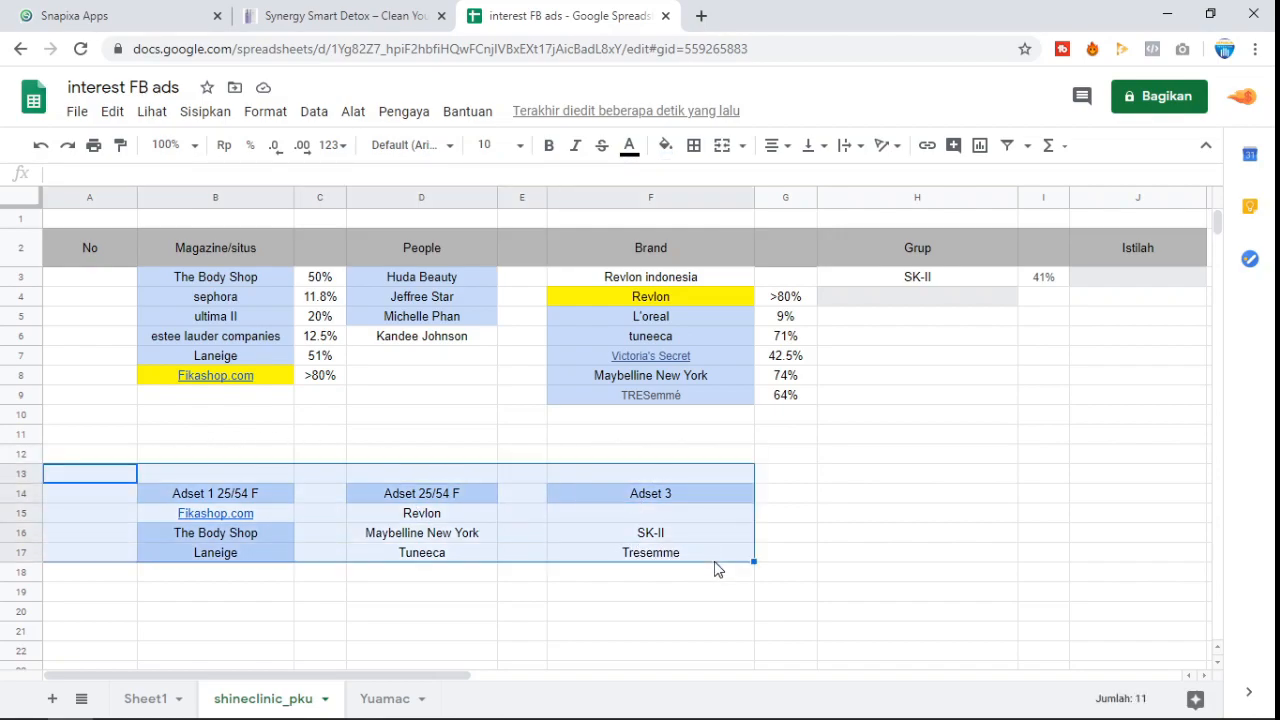
pyautogui.click(866, 516)
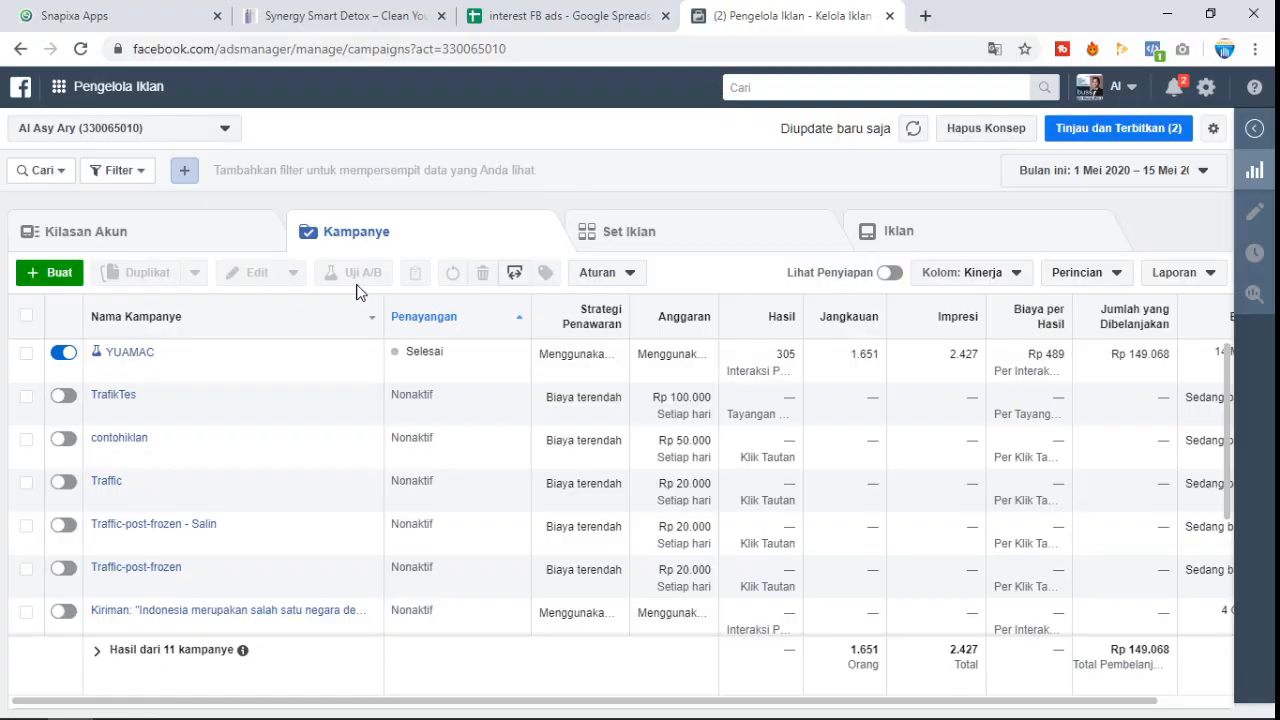
# Step: Create a new campaign in Facebook Ads Manager, dismissing the catch-up dialog, and choose Lalu Lintas Kunjungan as its objective
pyautogui.click(50, 273)
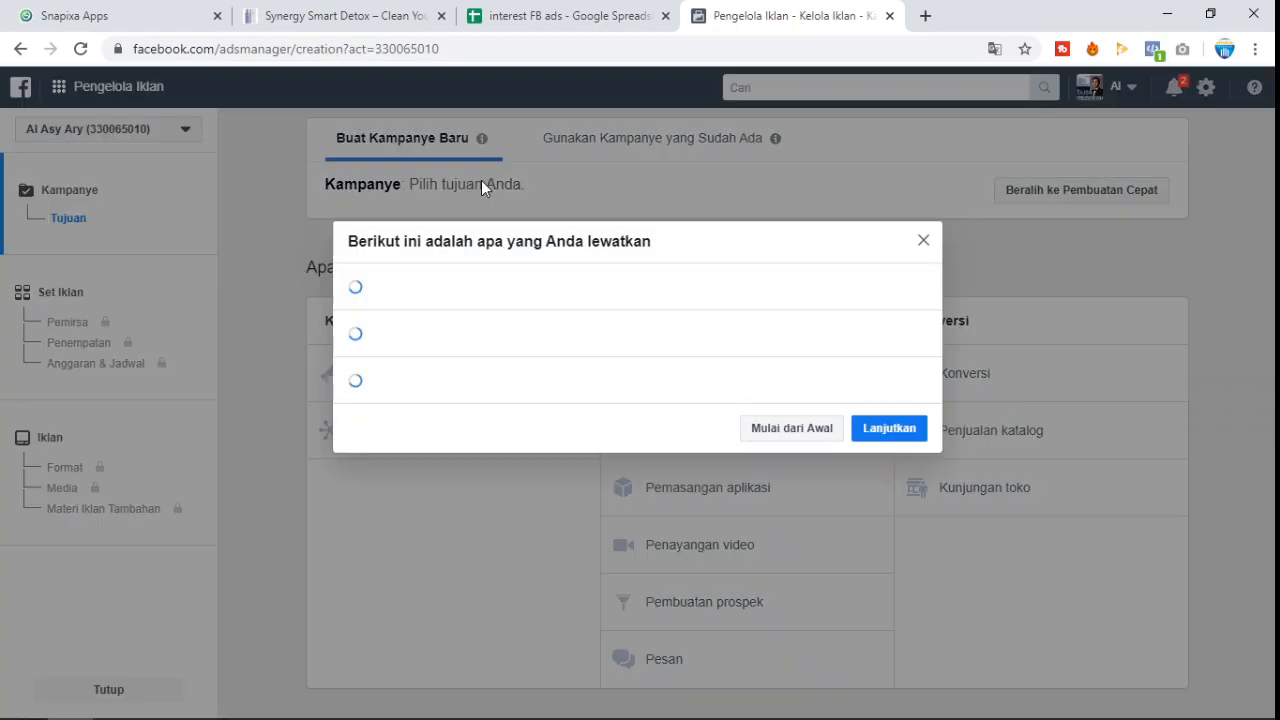
pyautogui.click(912, 241)
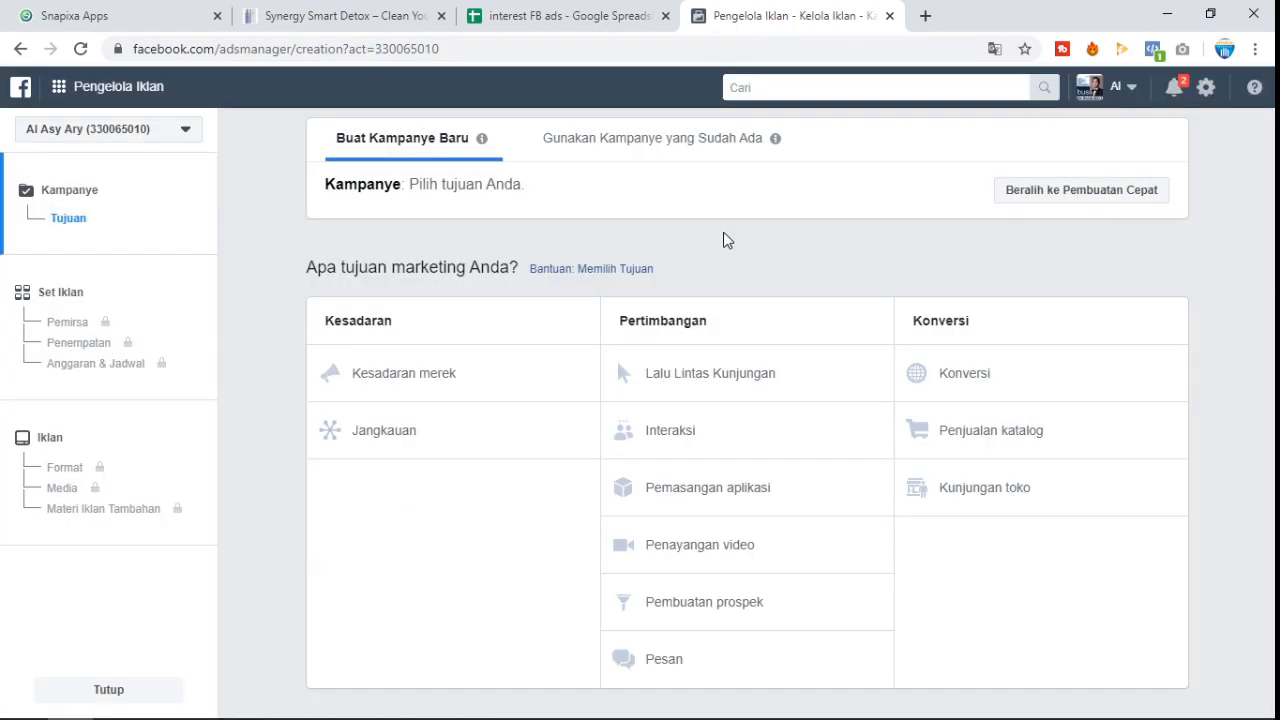
pyautogui.click(729, 375)
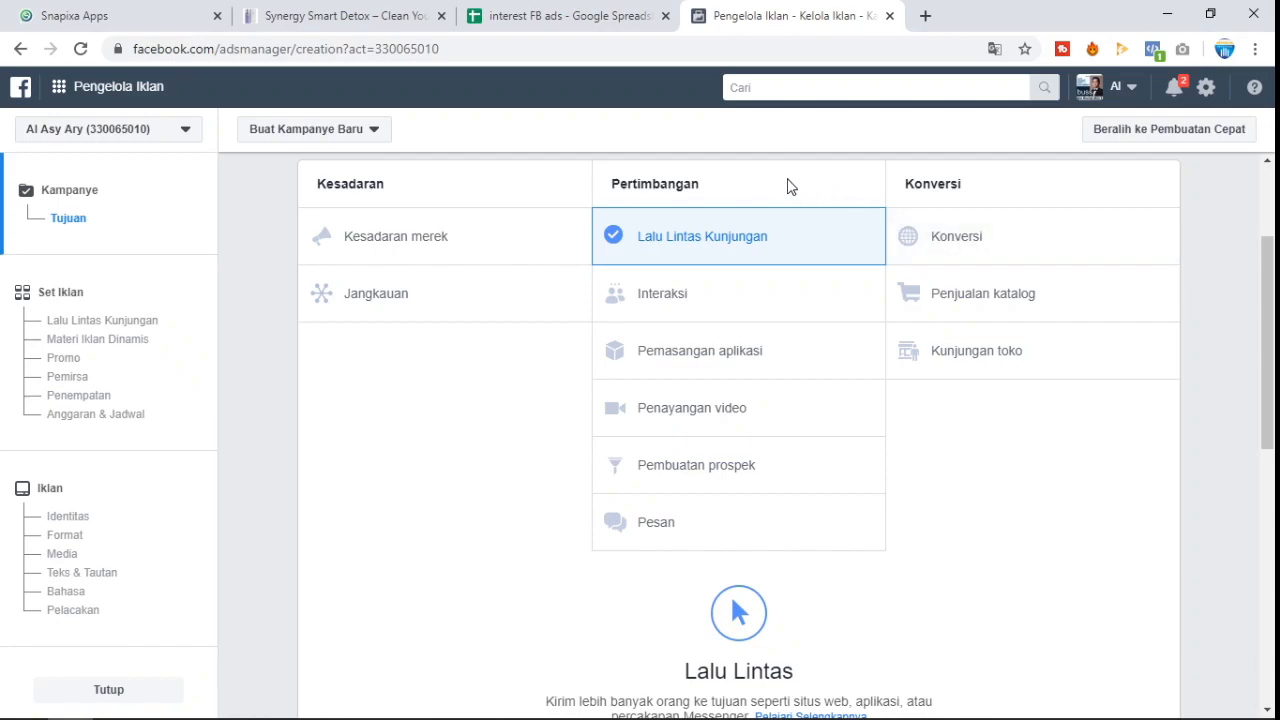
pyautogui.click(1015, 236)
pyautogui.scroll(5, 994, 294)
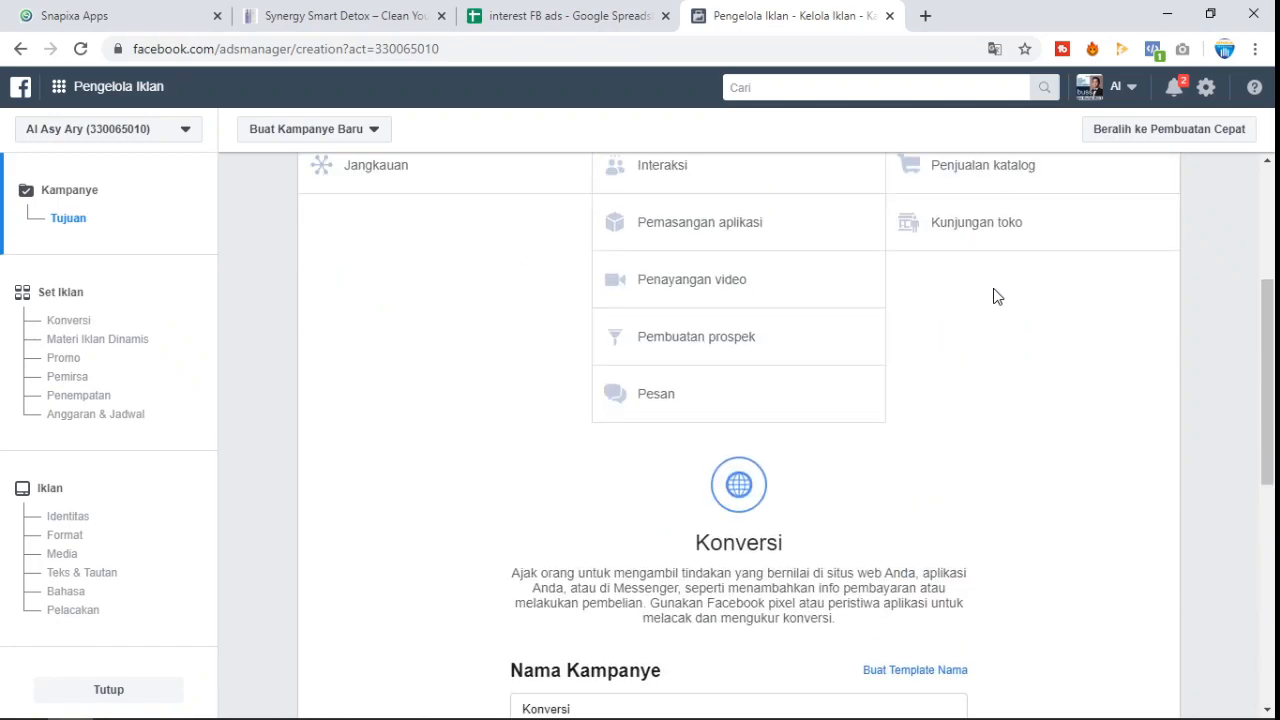
pyautogui.click(739, 288)
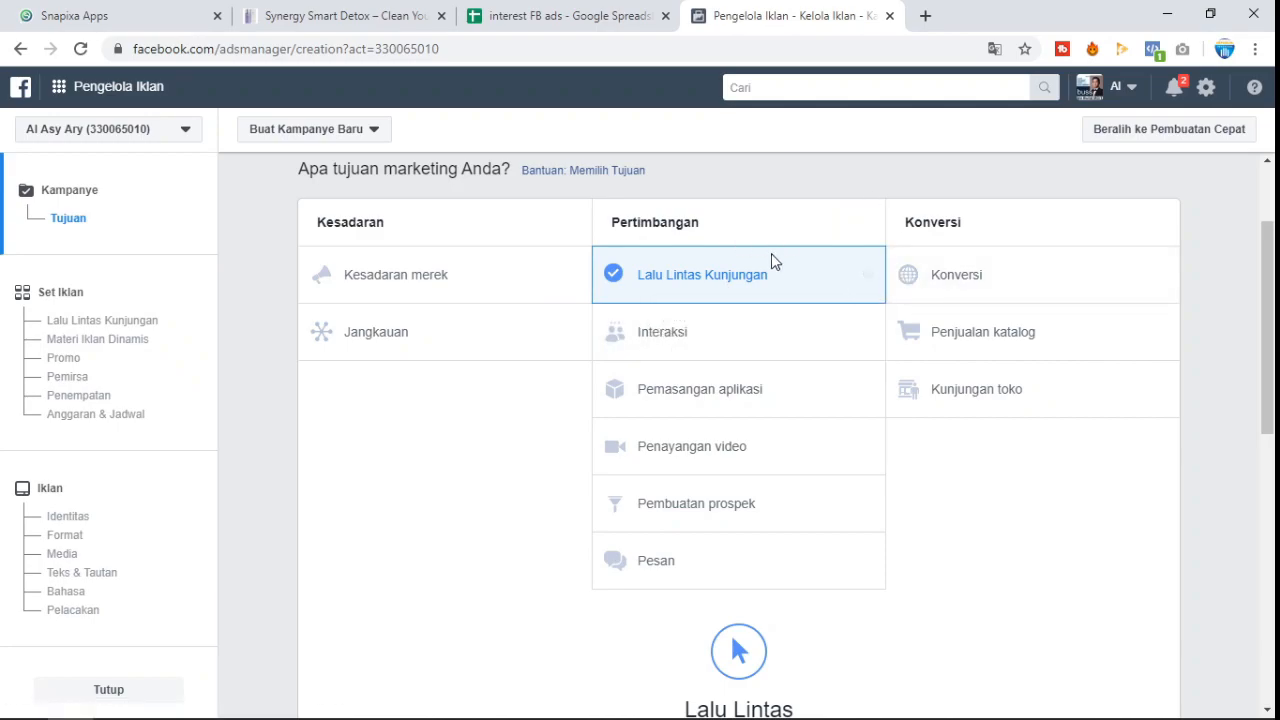
# Step: Enable the campaign's A/B test and choose Pemirsa as the variable to test
pyautogui.scroll(-3, 780, 260)
pyautogui.scroll(-1, 910, 290)
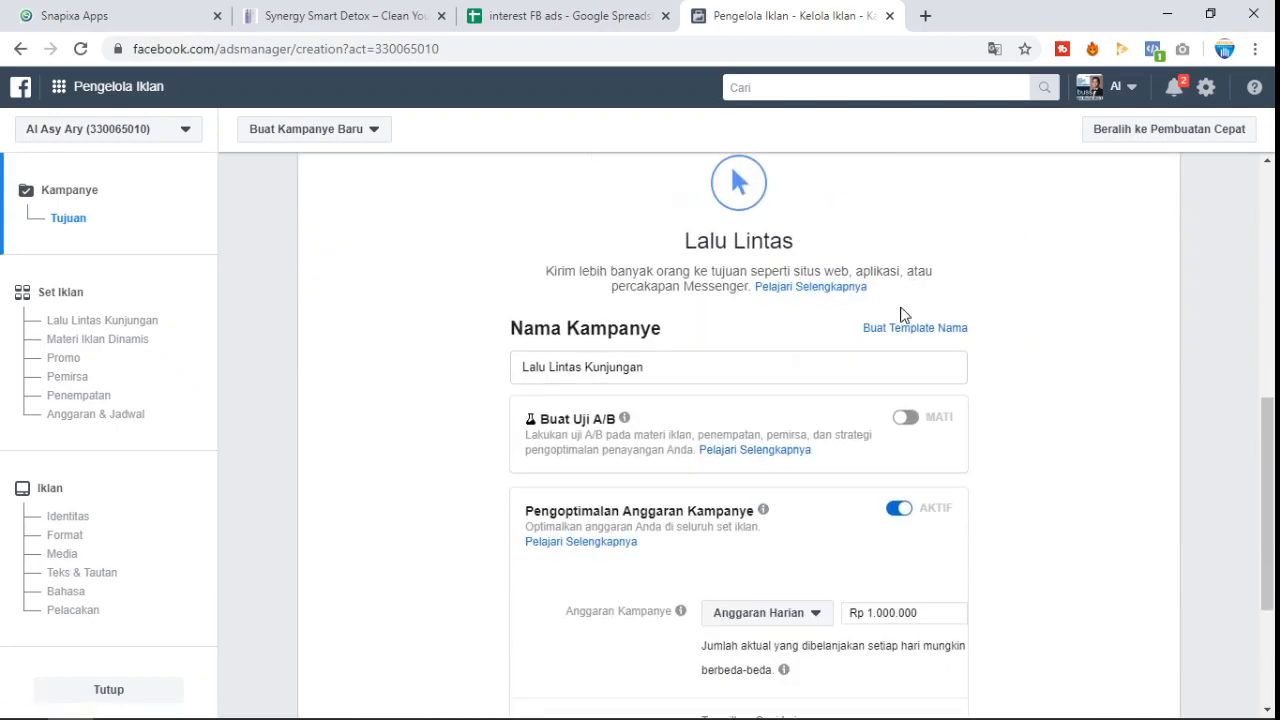
pyautogui.click(912, 420)
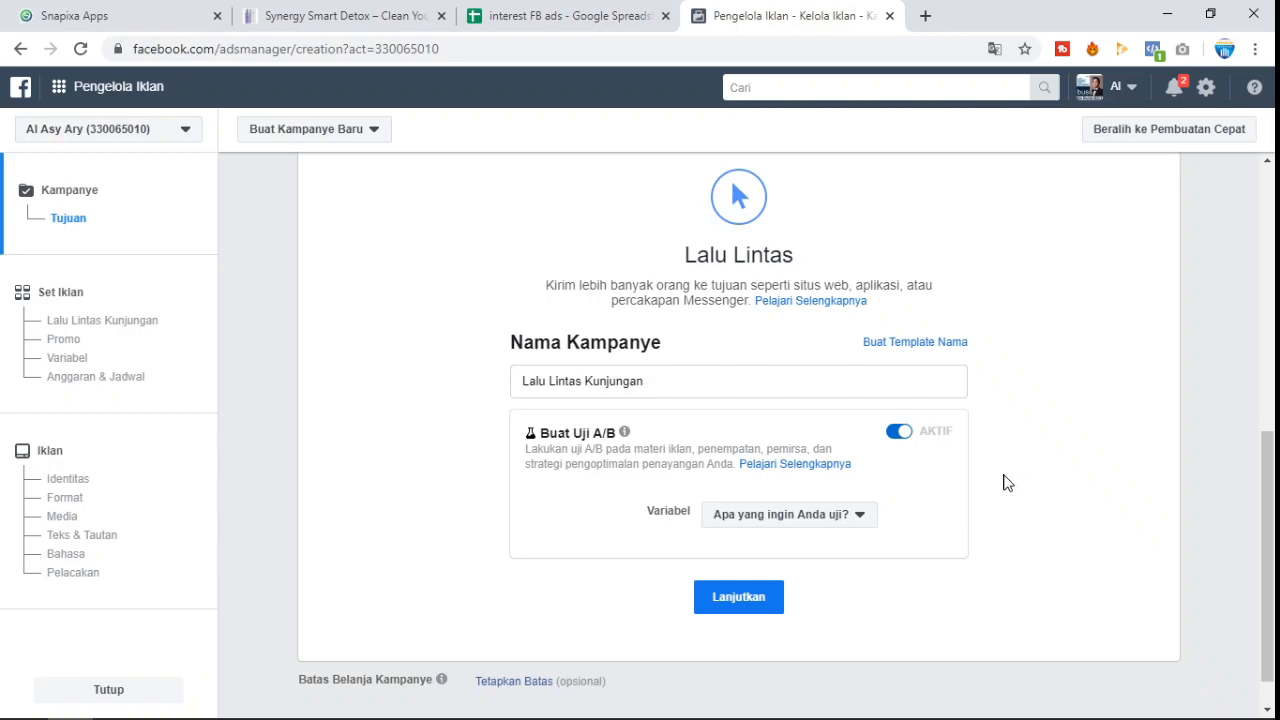
pyautogui.scroll(-1, 1005, 483)
pyautogui.click(848, 472)
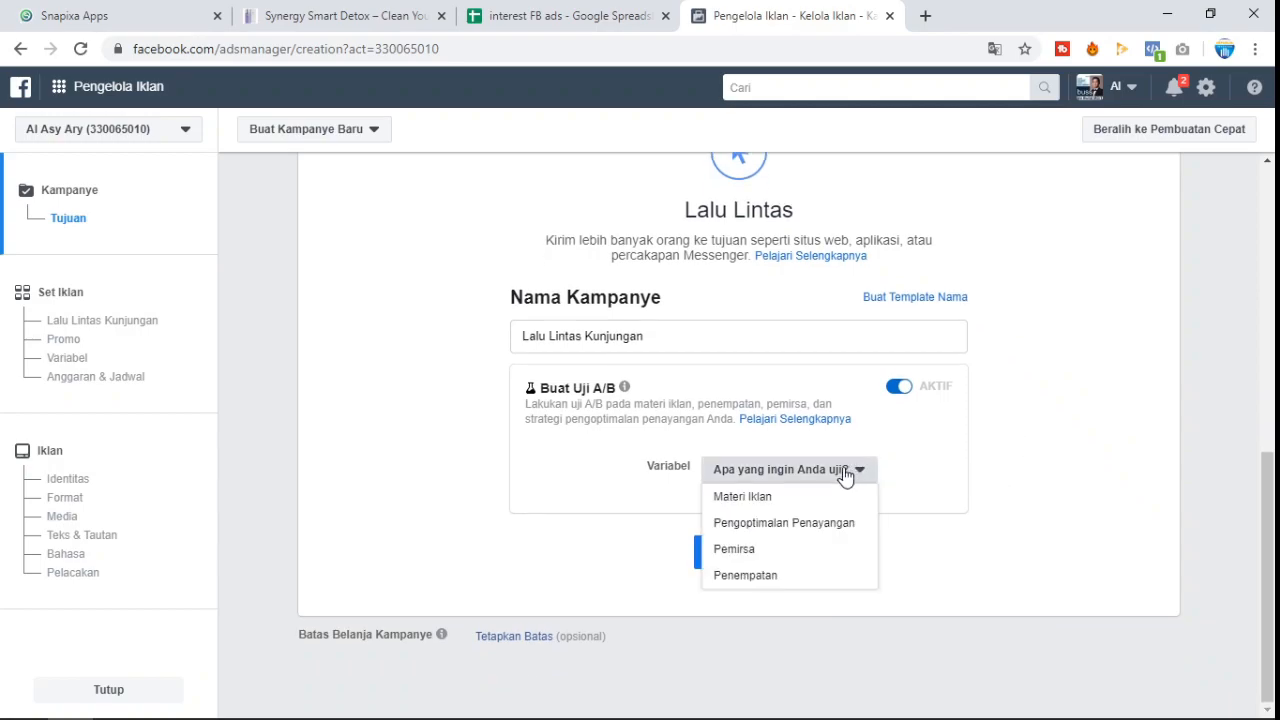
pyautogui.click(733, 551)
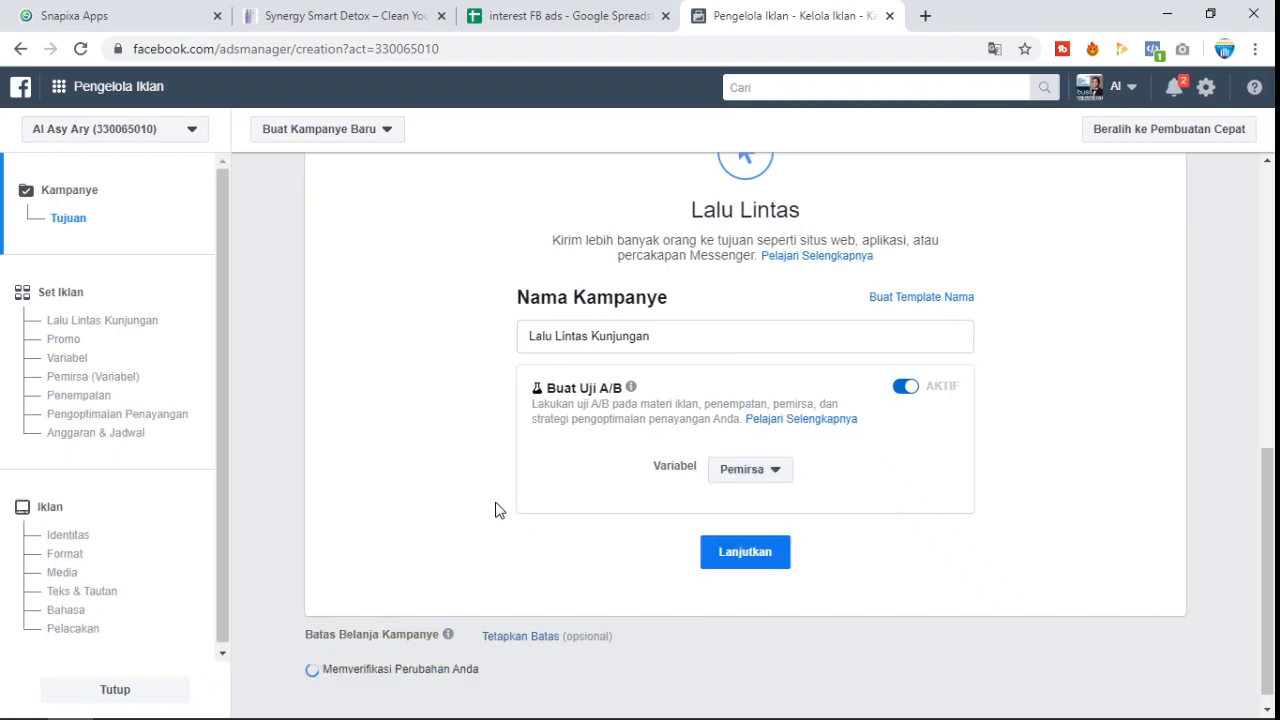
# Step: Name the campaign "Trulum Skincare" and continue to the ad set setup
pyautogui.moveTo(674, 338); pyautogui.dragTo(503, 352)
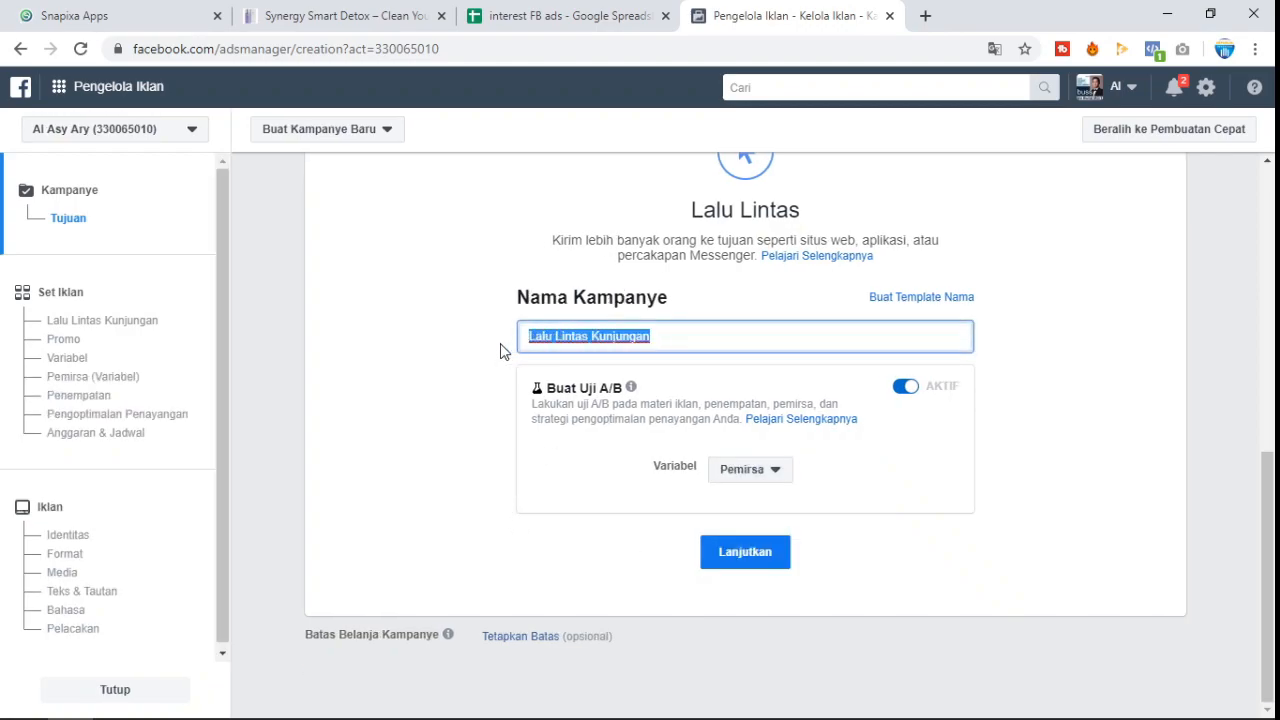
pyautogui.write('Trulum Skincare')
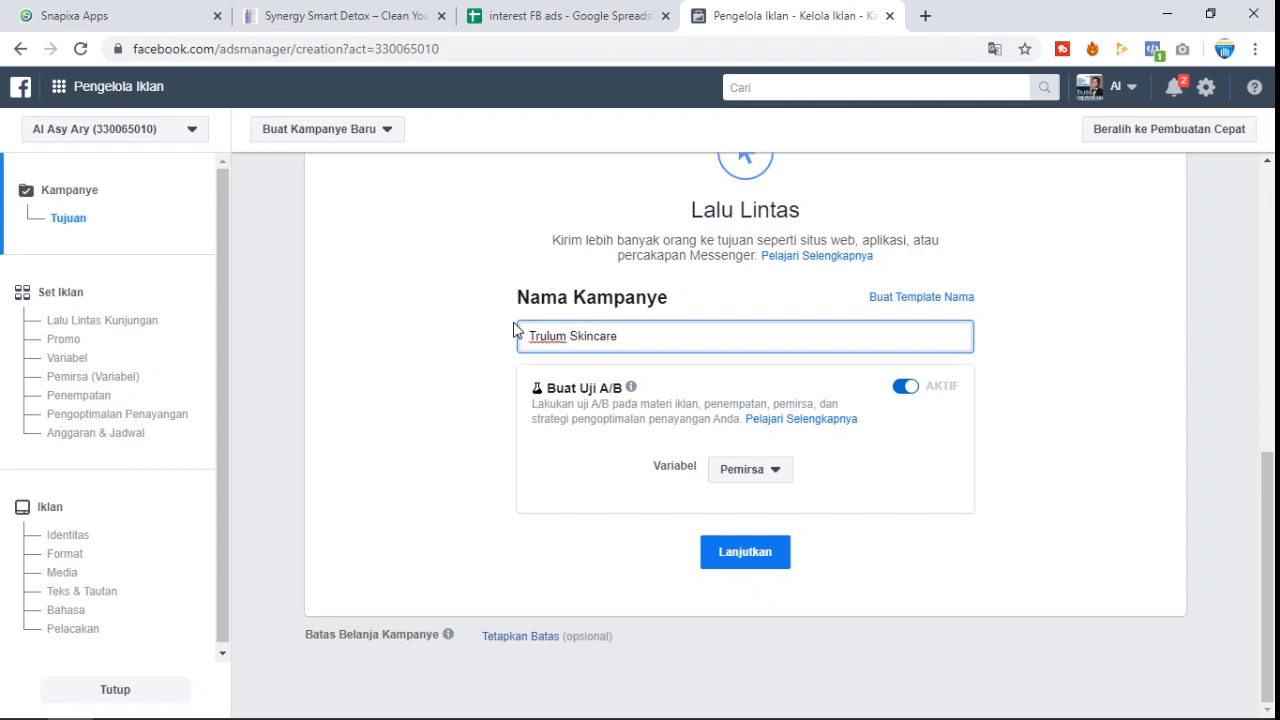
pyautogui.click(740, 553)
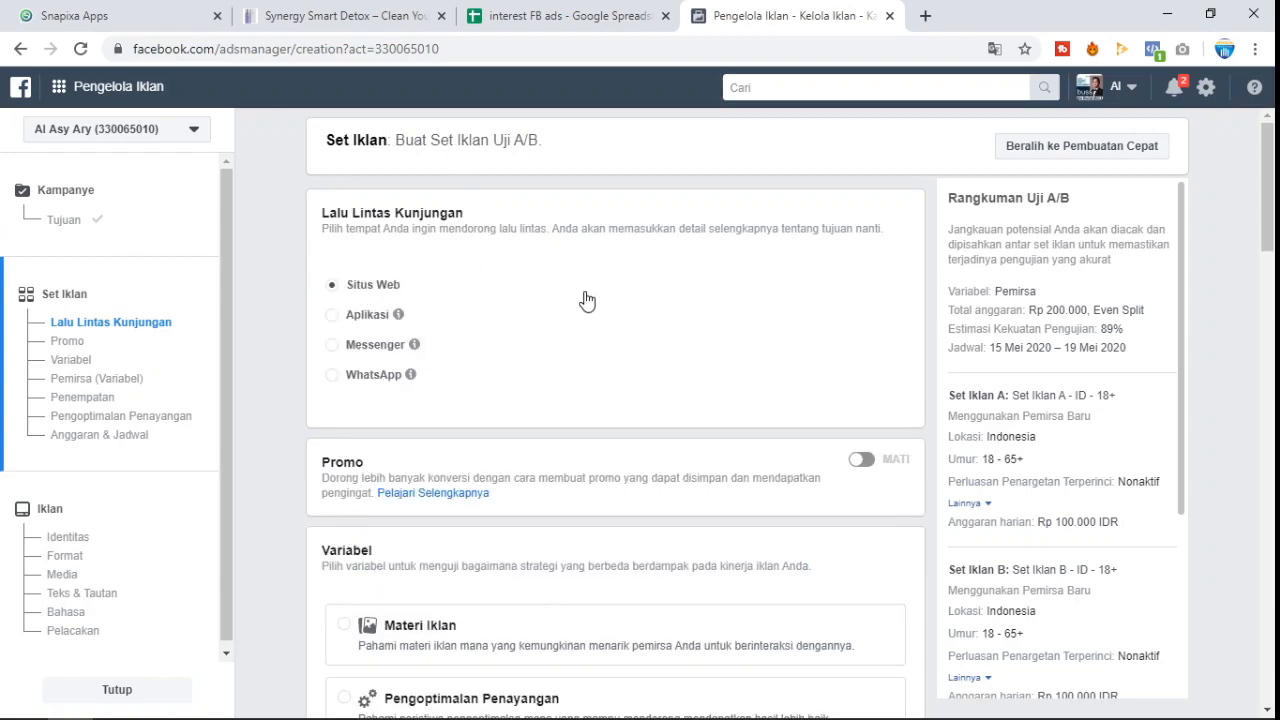
# Step: Start a new audience for Set Iklan A in the Pemirsa (Variabel) section
pyautogui.scroll(-3, 587, 301)
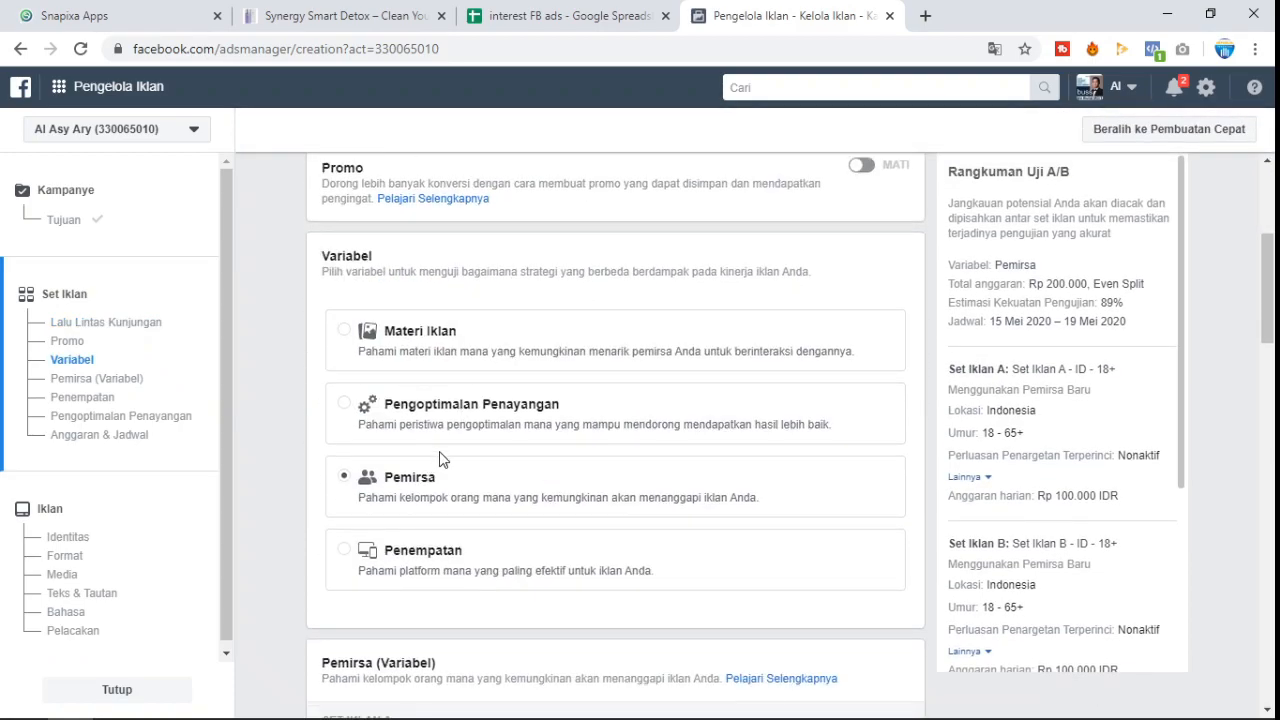
pyautogui.scroll(-2, 446, 450)
pyautogui.scroll(-3, 446, 450)
pyautogui.scroll(-3, 331, 334)
pyautogui.scroll(2, 332, 332)
pyautogui.scroll(1, 332, 337)
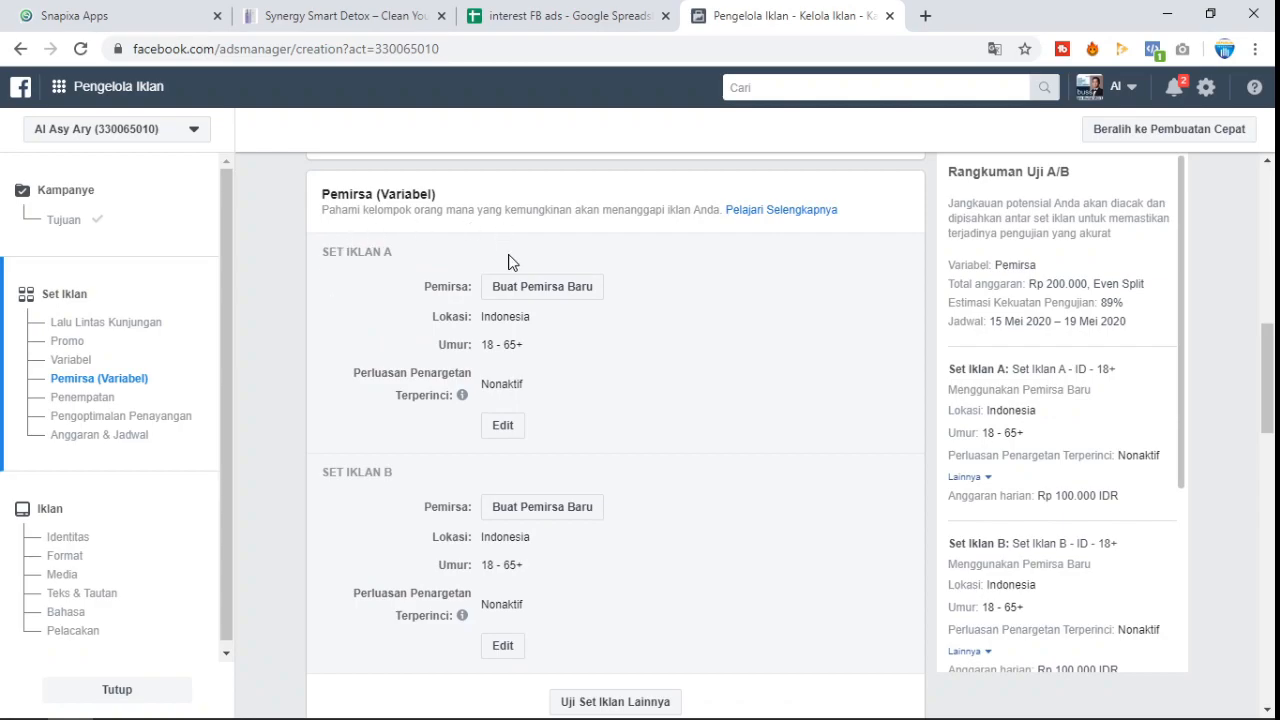
pyautogui.click(496, 289)
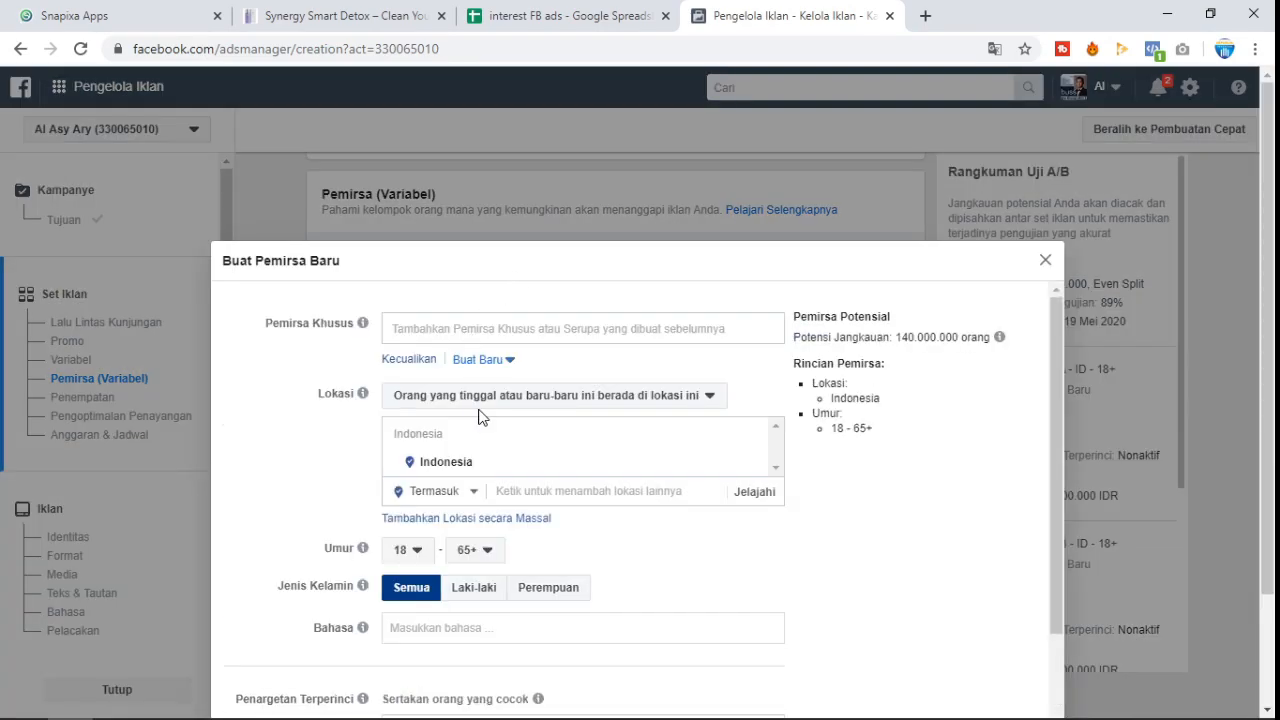
# Step: Copy Fikashop.com from the Adset 1 list in the interest FB ads sheet and add it as a detailed-targeting interest for Set Iklan A
pyautogui.scroll(-2, 520, 402)
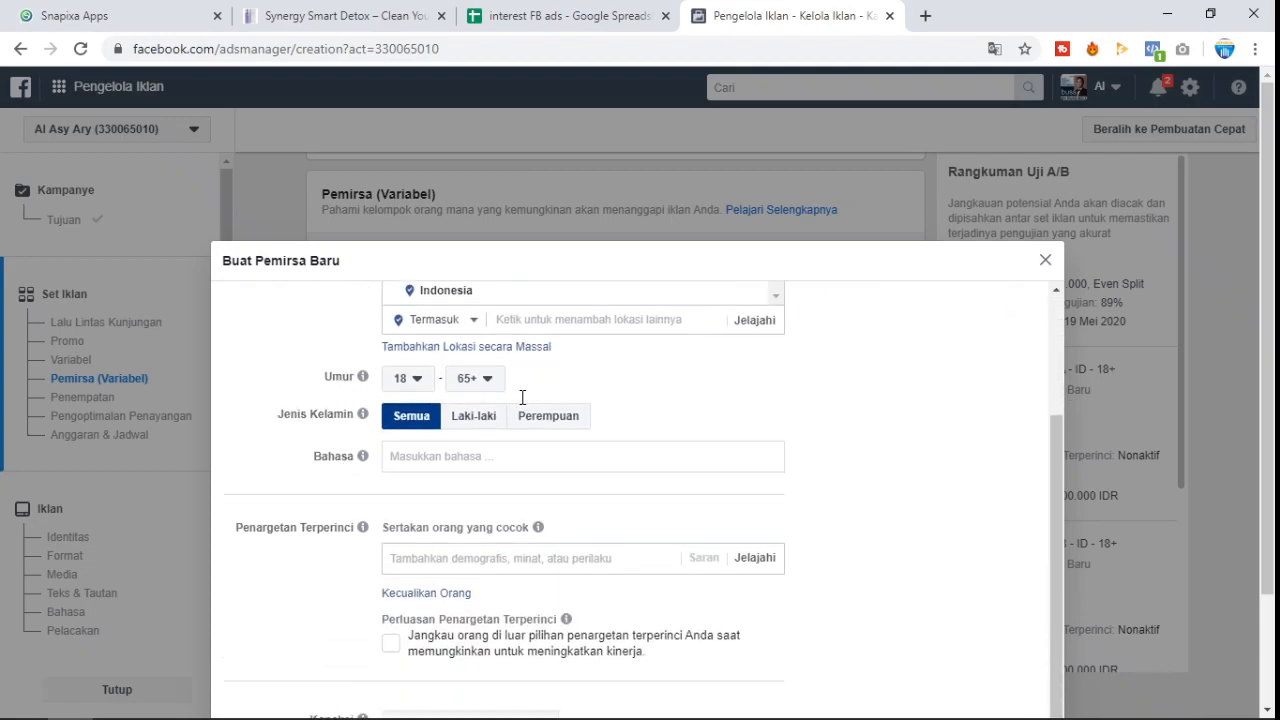
pyautogui.click(430, 558)
pyautogui.click(570, 15)
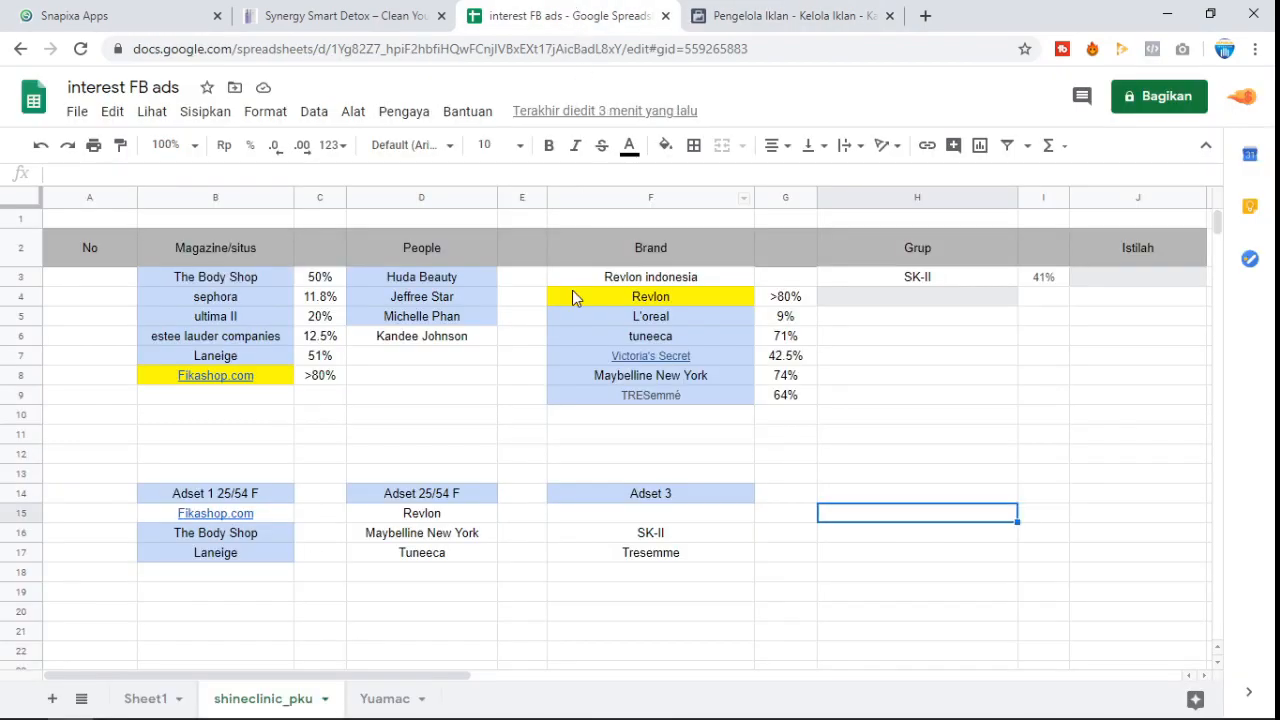
pyautogui.click(279, 515)
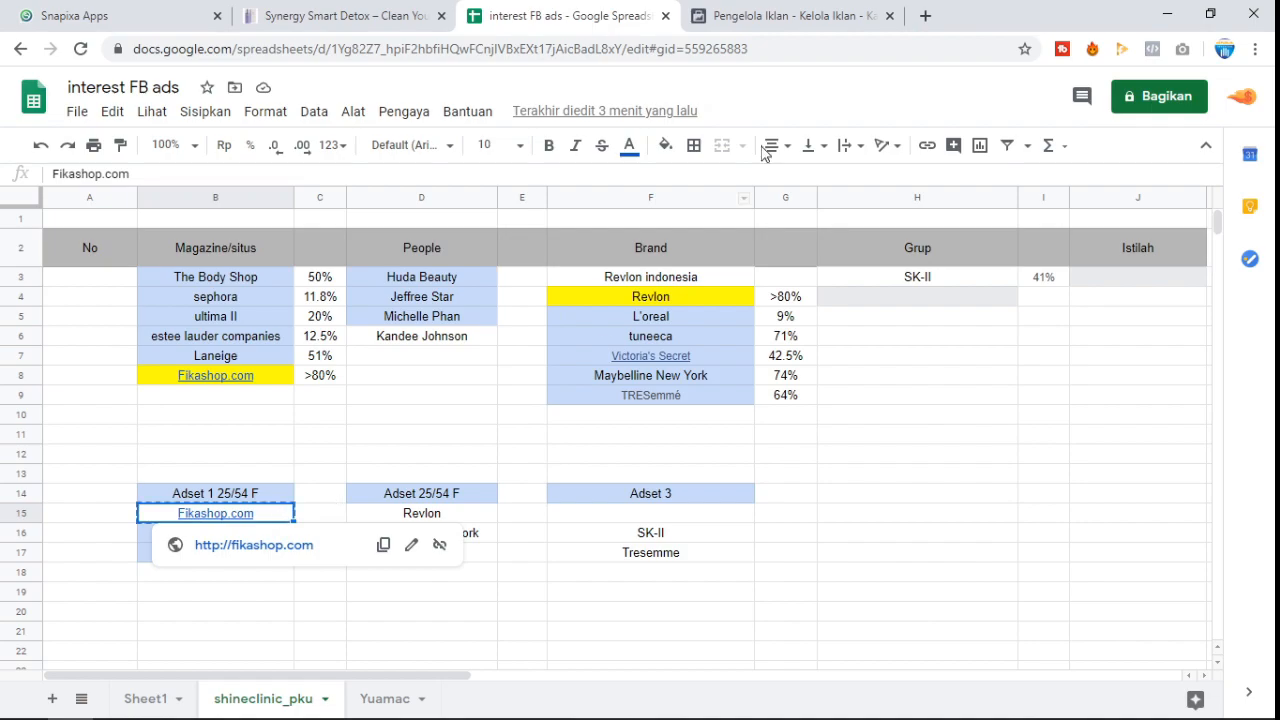
pyautogui.hotkey('ctrl', 'c')
pyautogui.click(785, 15)
pyautogui.hotkey('ctrl', 'v')
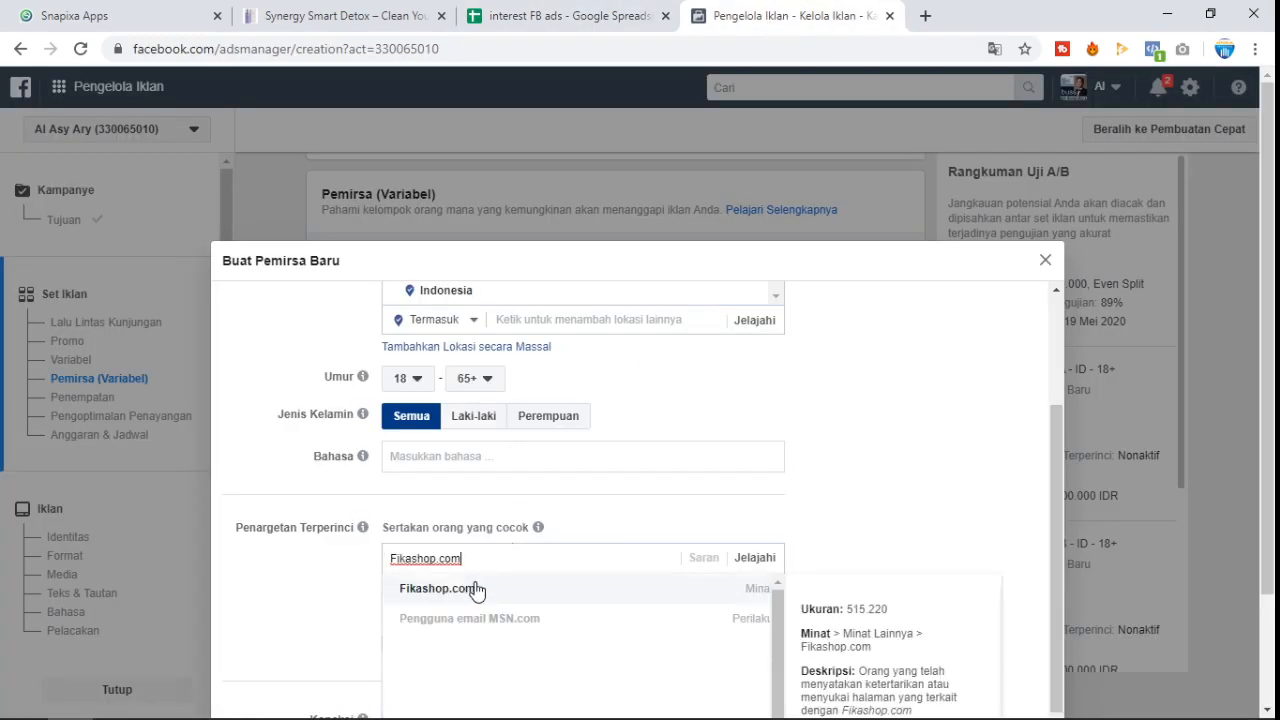
pyautogui.click(471, 589)
# Step: Copy The Body Shop from the sheet's Adset 1 list and add it to Set Iklan A's interests
pyautogui.click(583, 14)
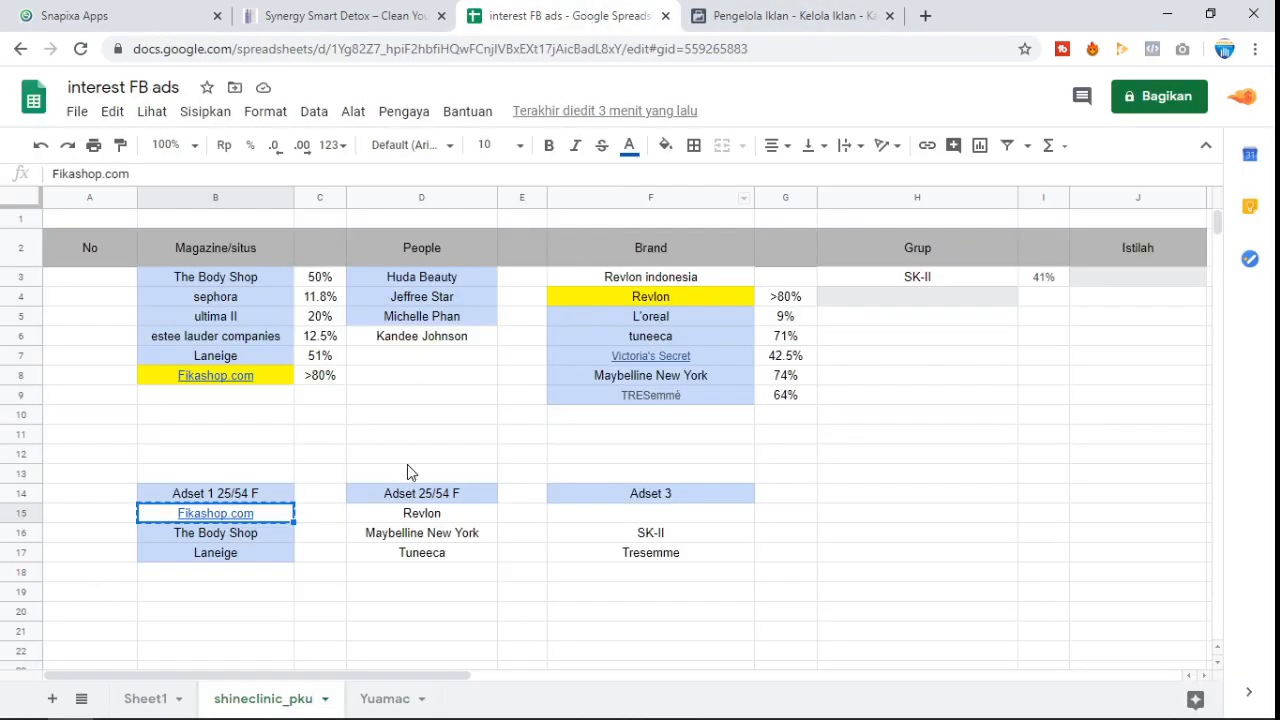
pyautogui.click(266, 541)
pyautogui.hotkey('ctrl', 'c')
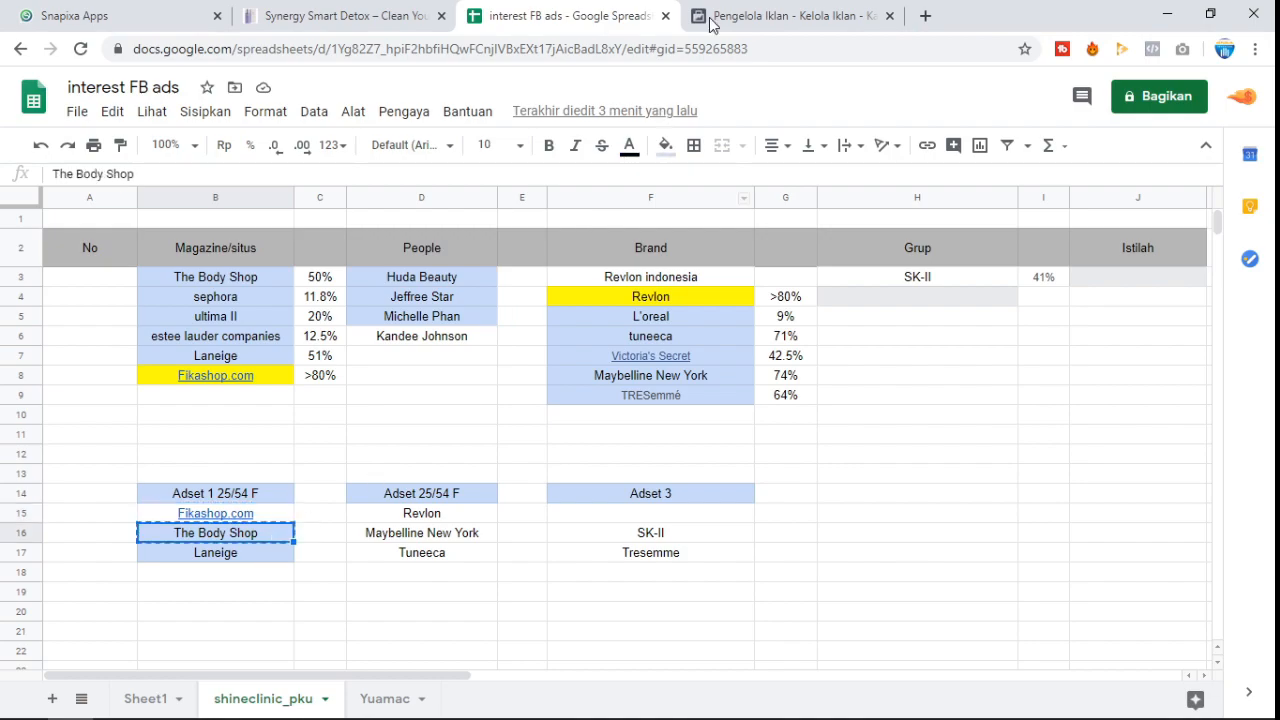
pyautogui.click(712, 20)
pyautogui.hotkey('ctrl', 'v')
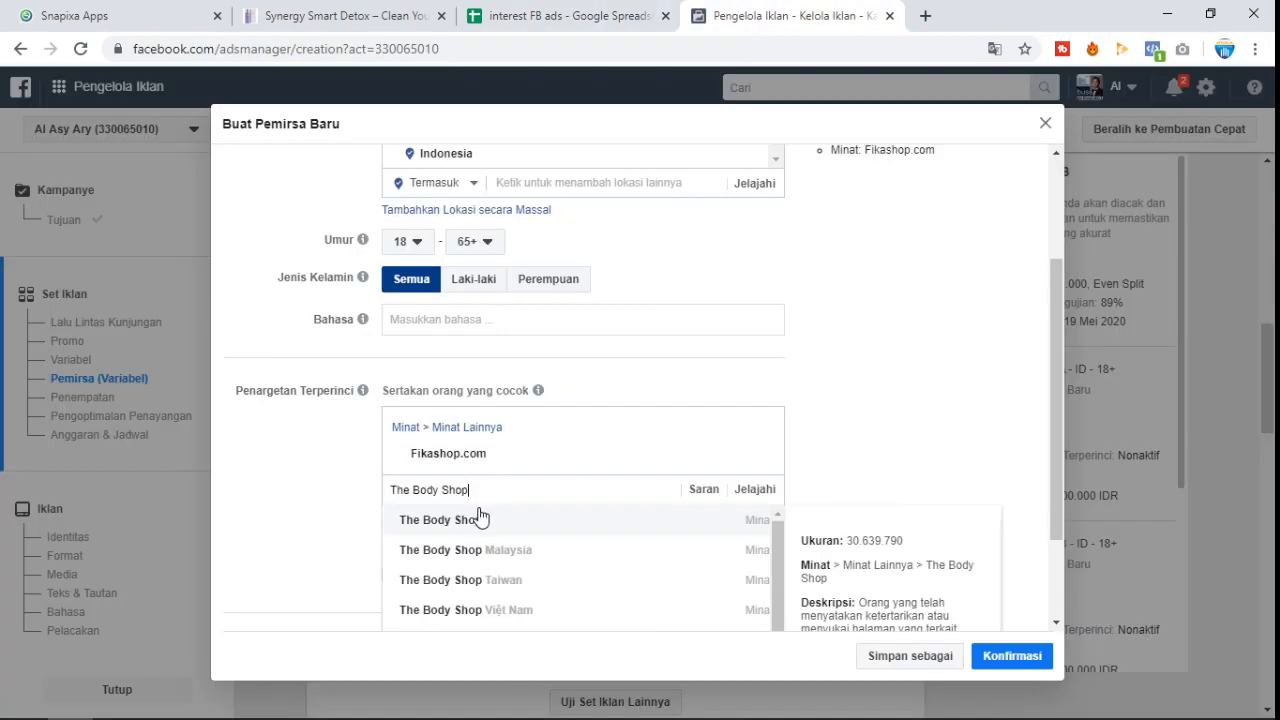
pyautogui.click(480, 517)
# Step: Add Laneige from the sheet's Adset 1 list to Set Iklan A's interests and confirm the audience
pyautogui.hotkey('ctrl', 'shift', 'Tab')
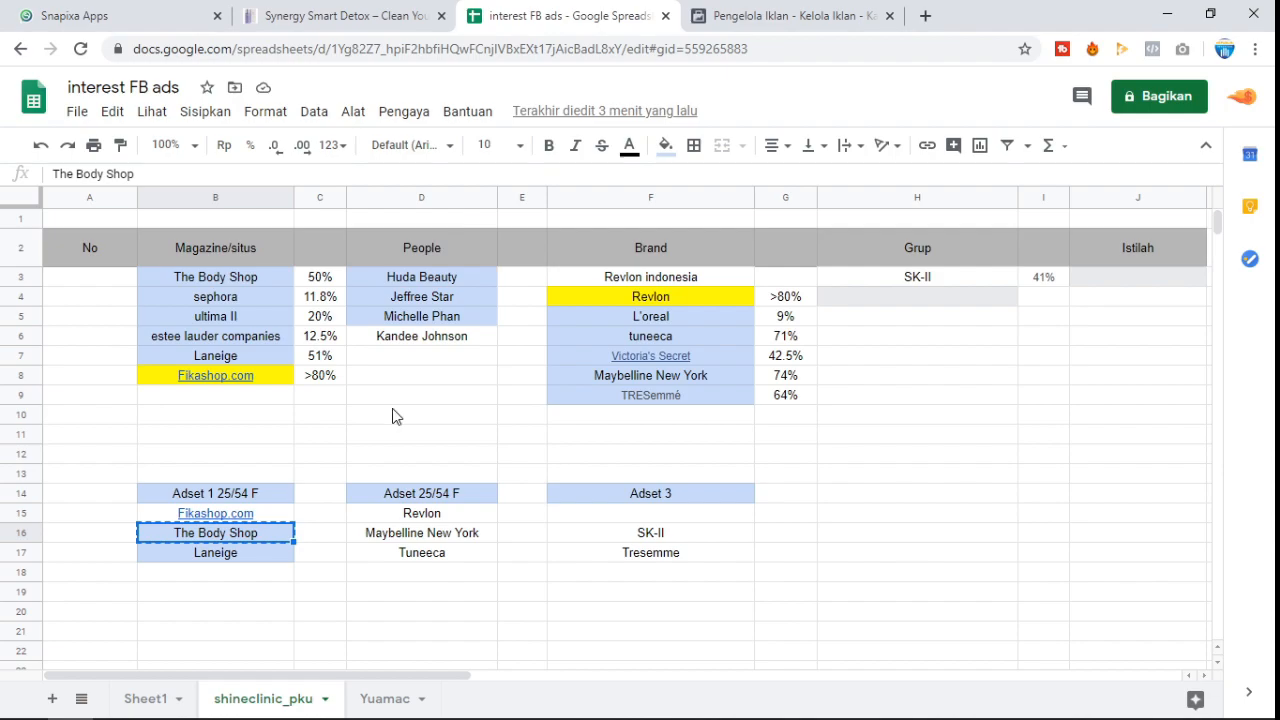
pyautogui.click(249, 557)
pyautogui.hotkey('ctrl', 'c')
pyautogui.hotkey('ctrl', 'Tab')
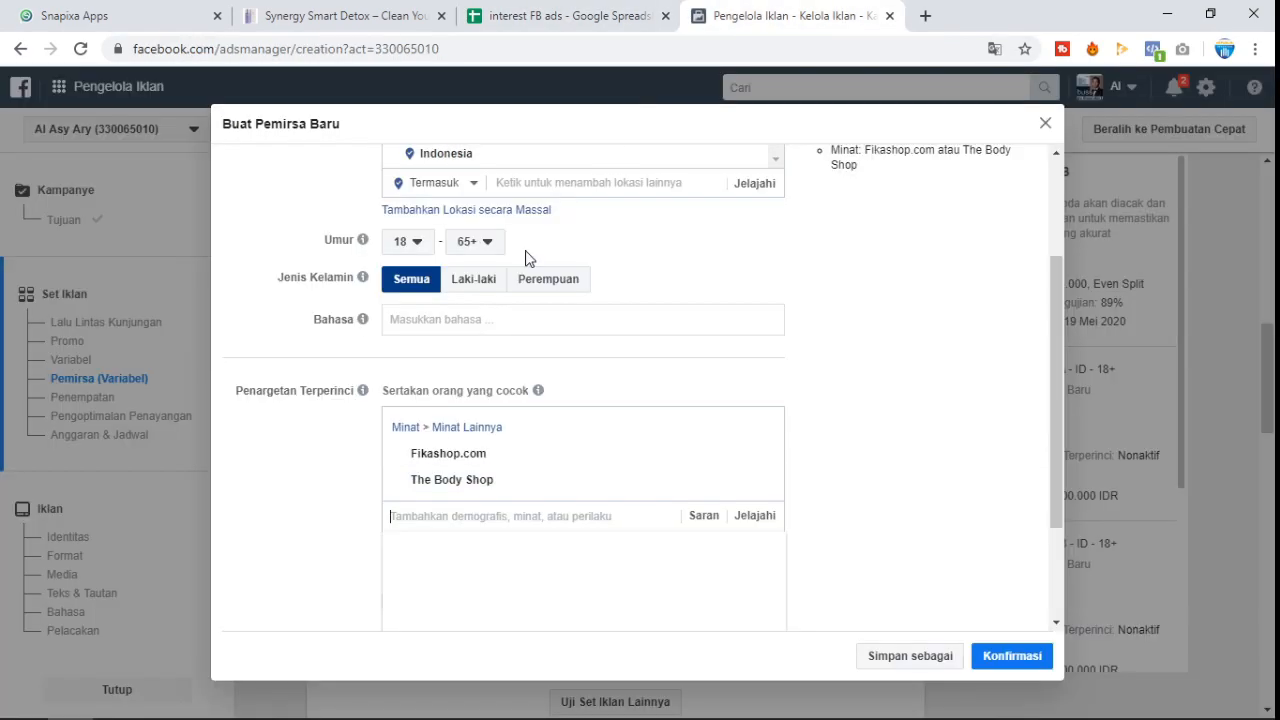
pyautogui.hotkey('ctrl', 'v')
pyautogui.click(437, 541)
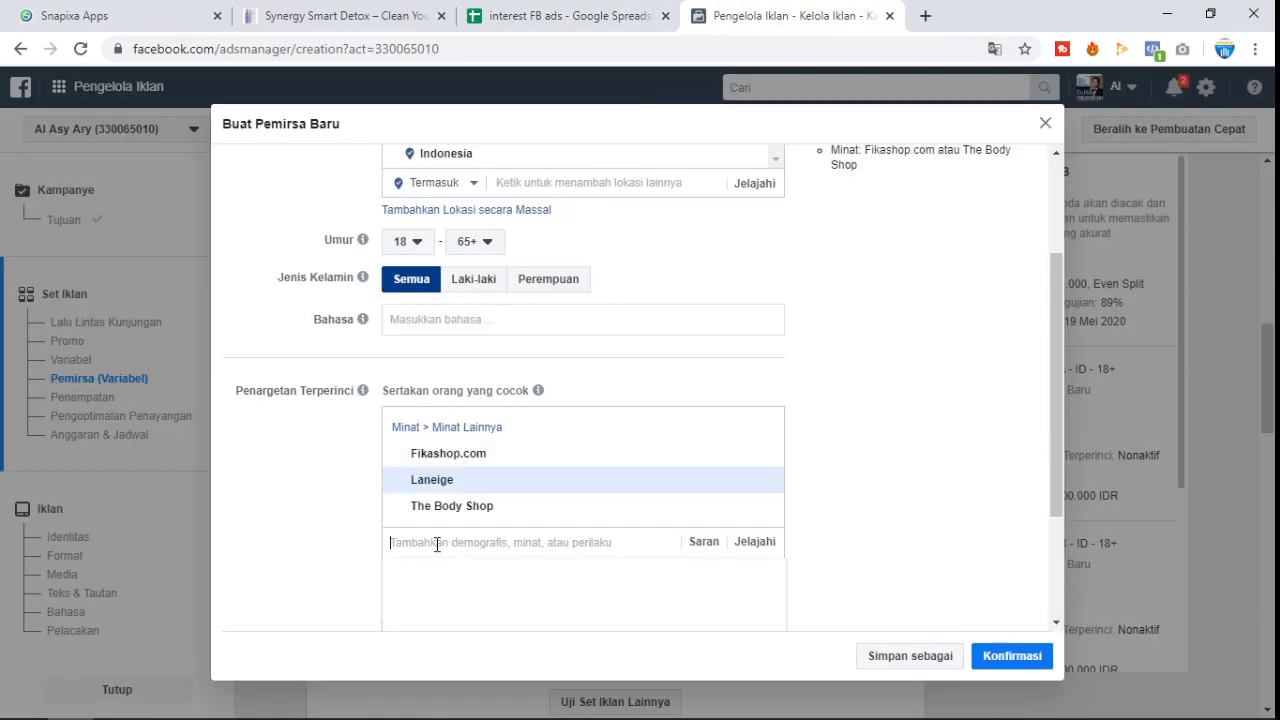
pyautogui.click(1031, 656)
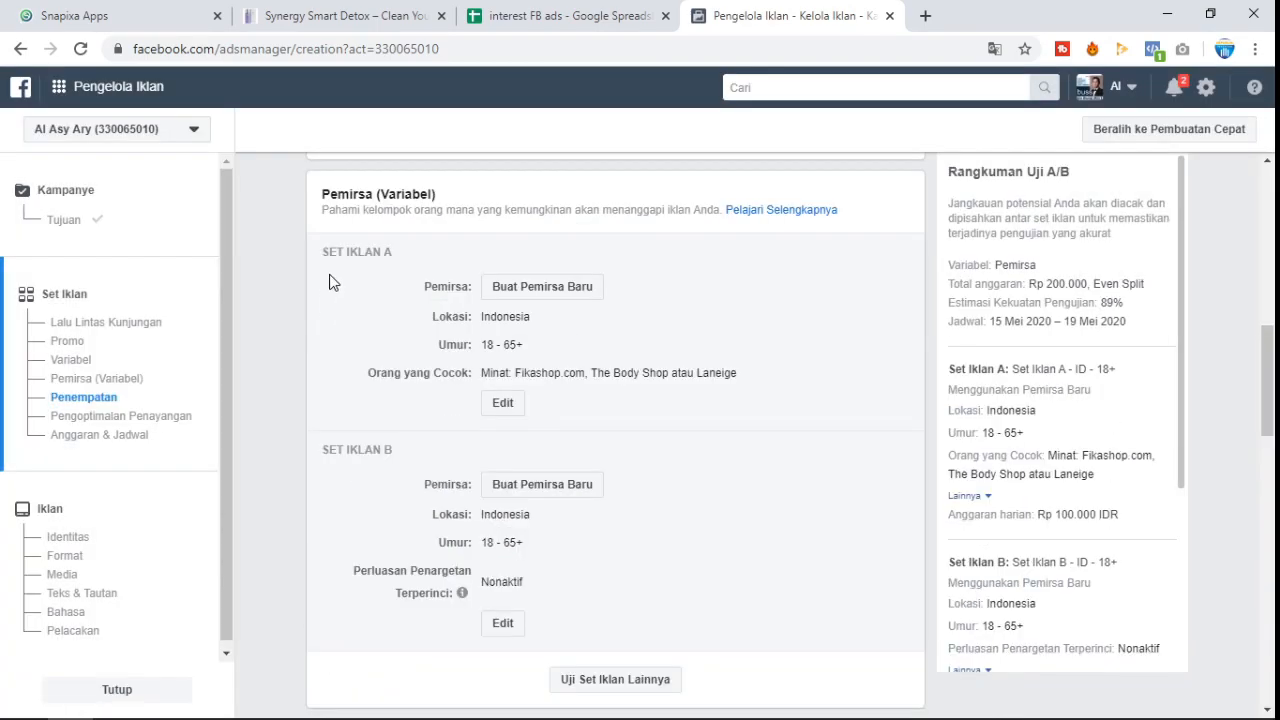
# Step: Start a new audience for Set Iklan B and add Revlon from the sheet's second ad set list as an interest
pyautogui.scroll(-1, 541, 361)
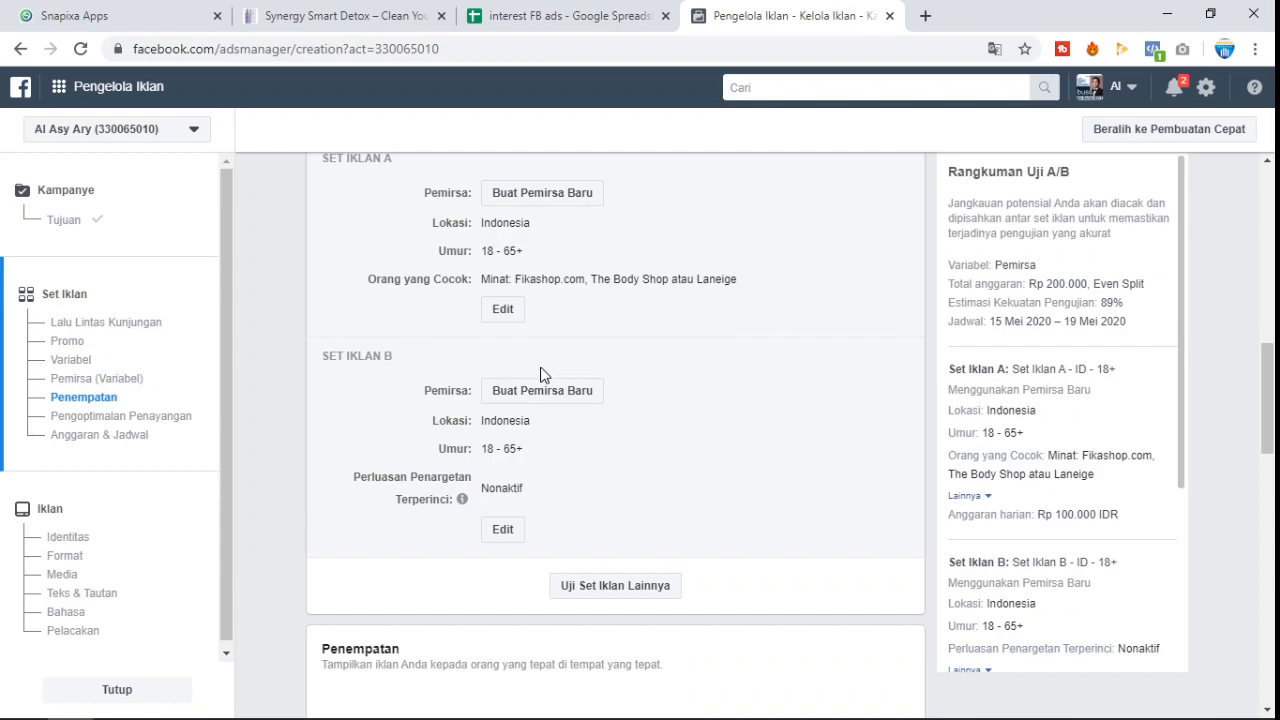
pyautogui.click(541, 391)
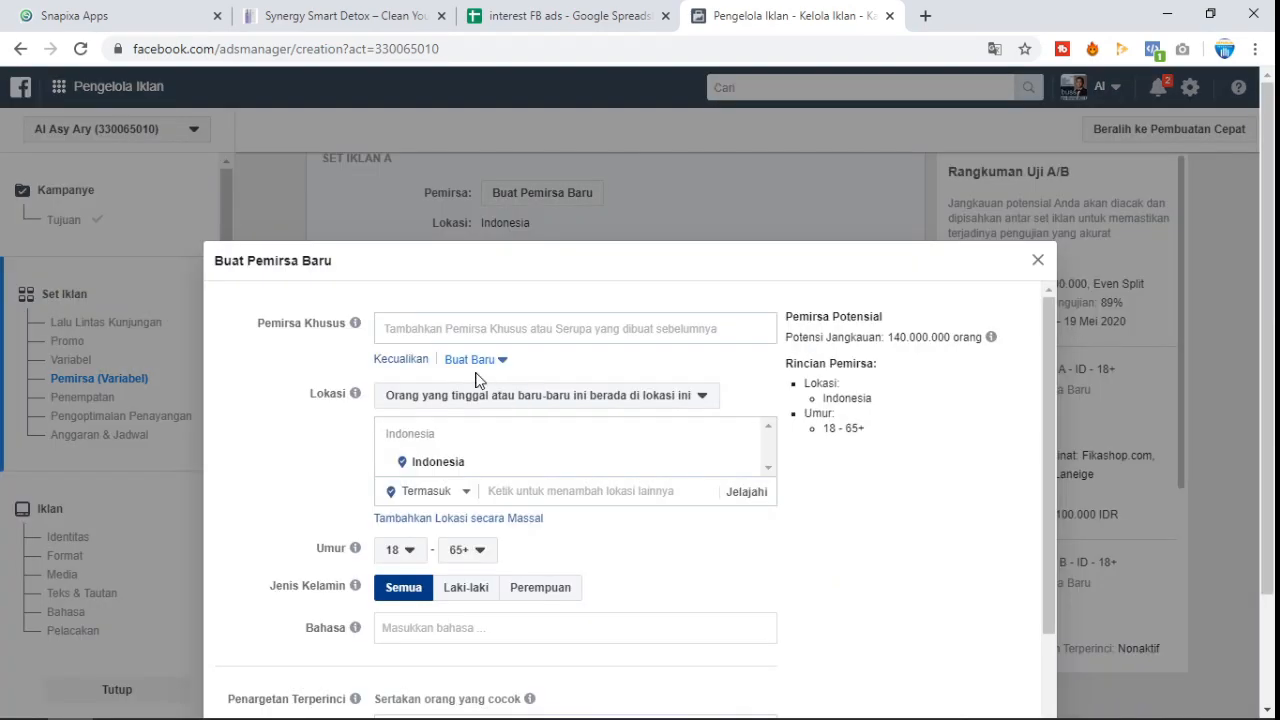
pyautogui.scroll(-2, 563, 457)
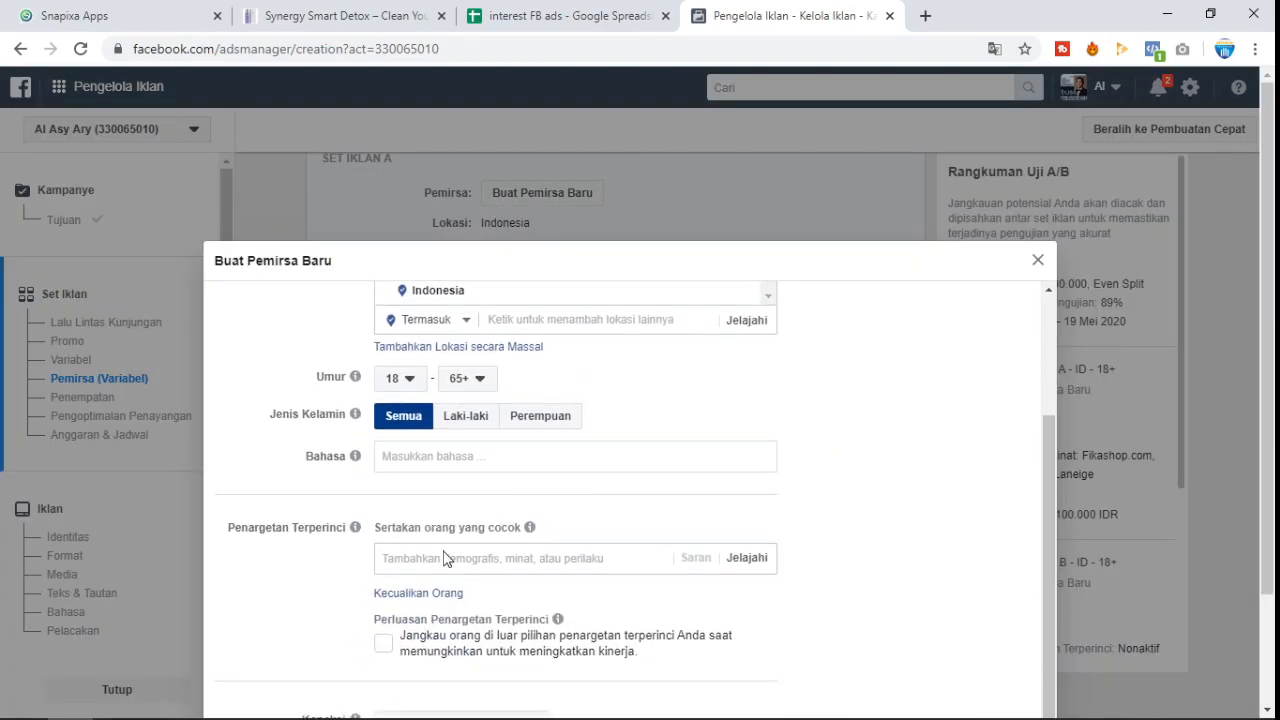
pyautogui.click(548, 15)
pyautogui.click(465, 512)
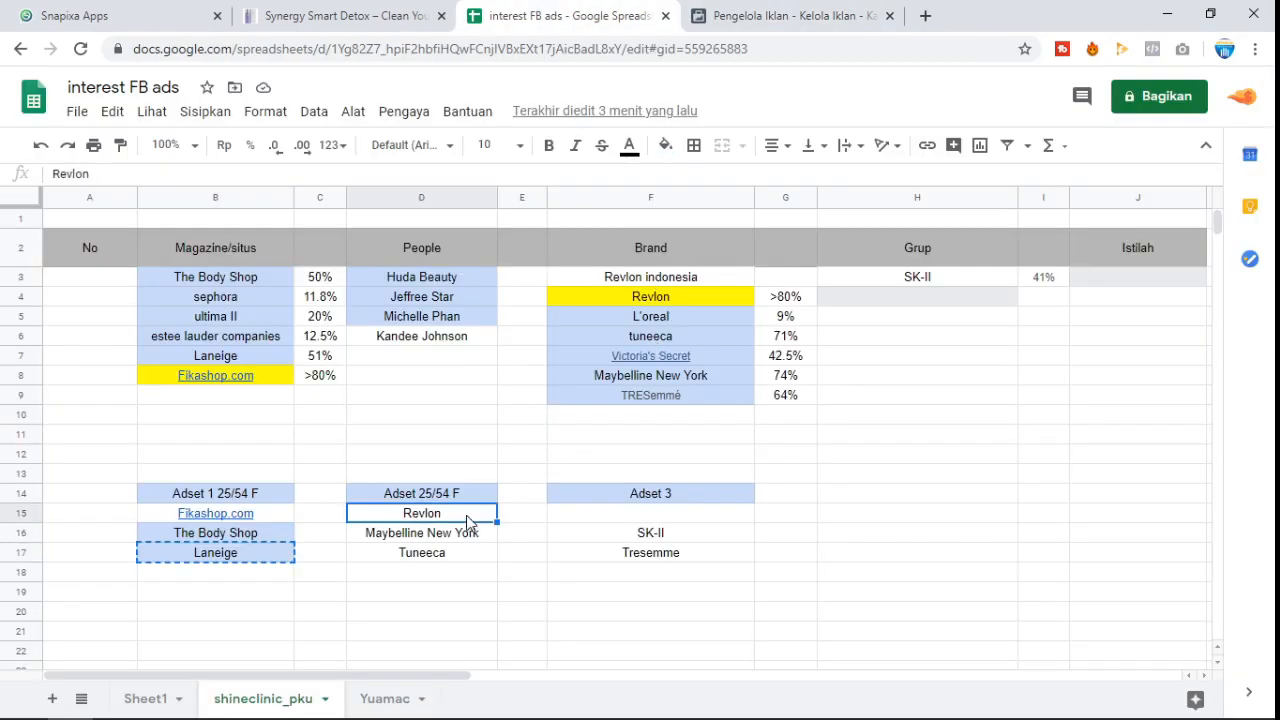
pyautogui.click(790, 15)
pyautogui.hotkey('ctrl', 'v')
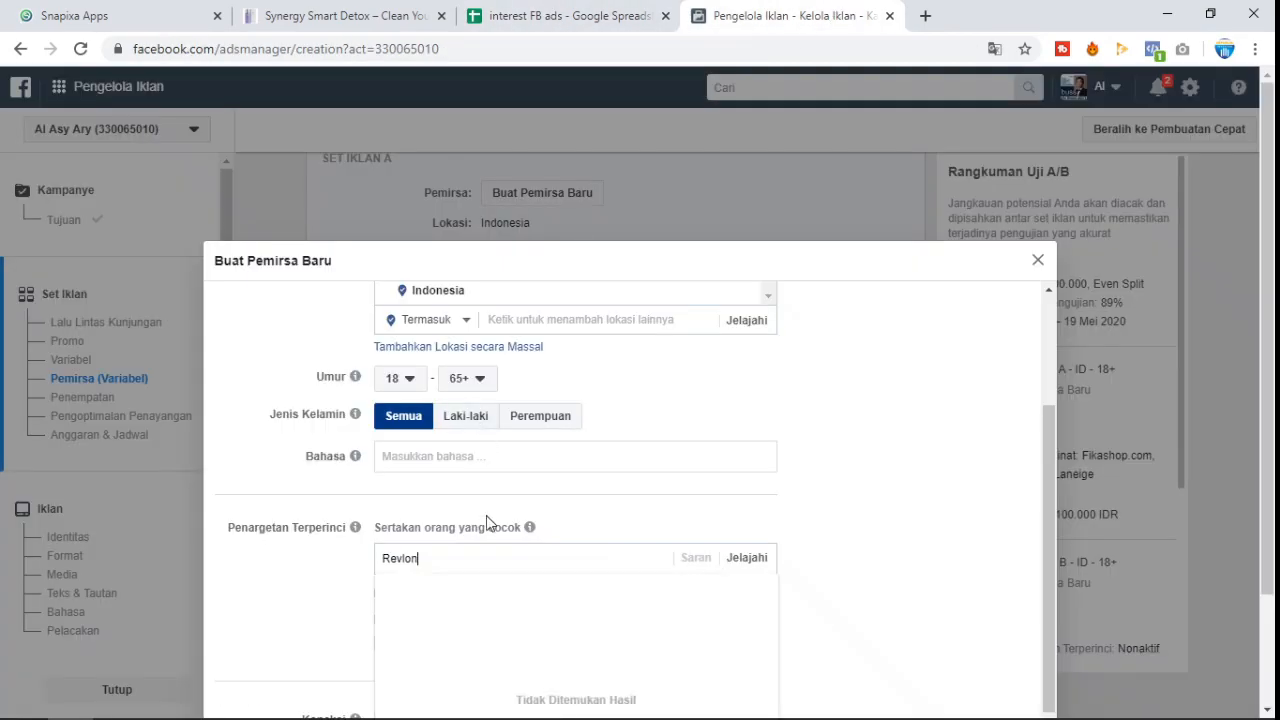
pyautogui.click(425, 594)
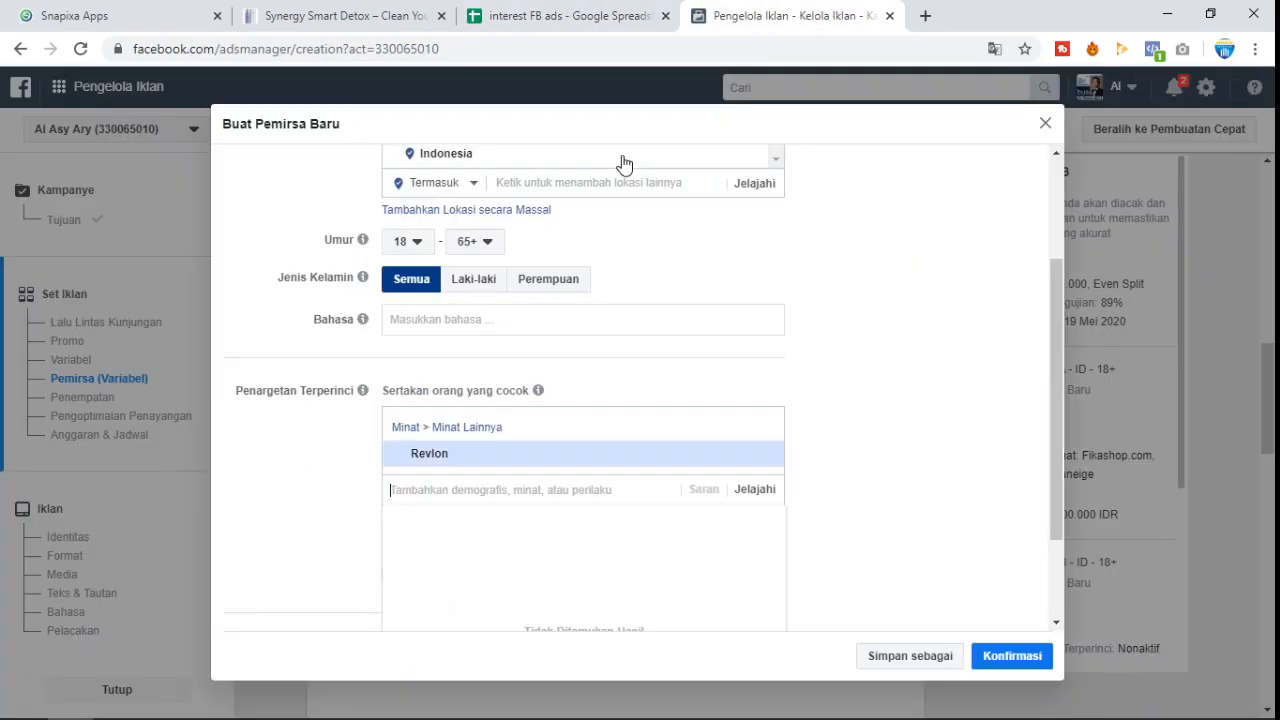
# Step: Copy Maybelline New York from the sheet's second ad set list and add it to Set Iklan B's interests
pyautogui.click(600, 8)
pyautogui.click(458, 540)
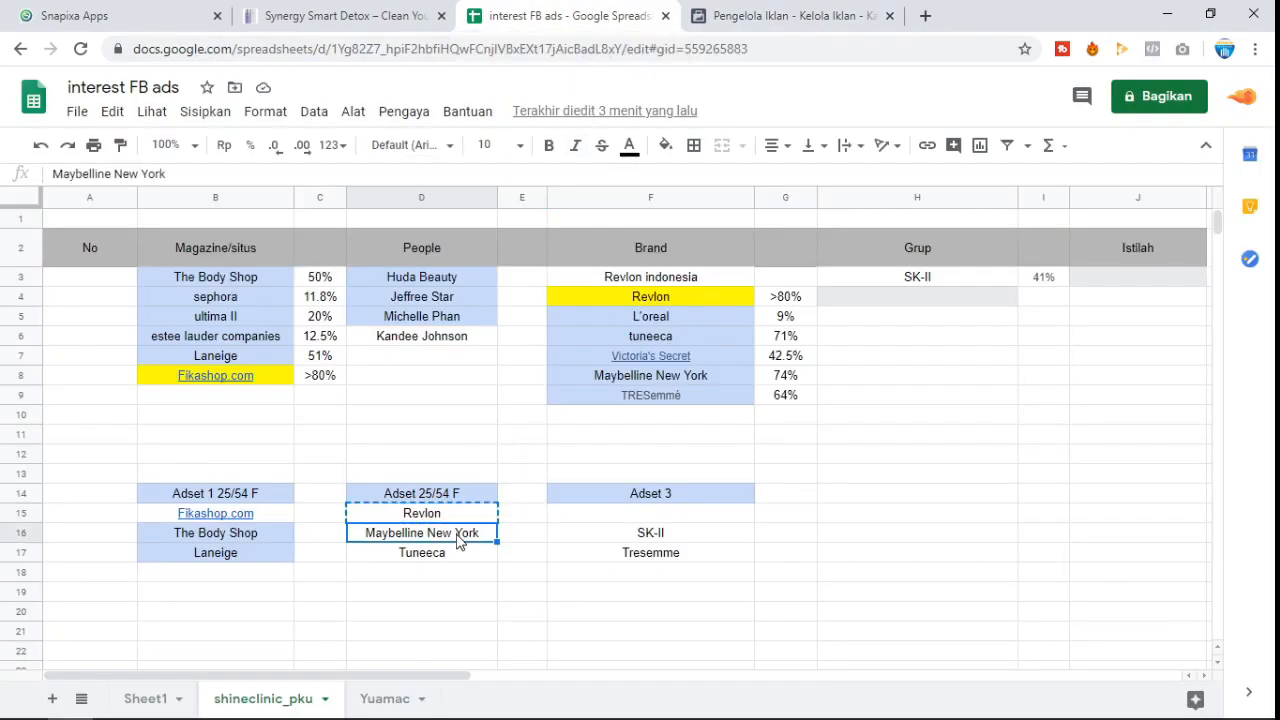
pyautogui.hotkey('ctrl', 'c')
pyautogui.click(785, 16)
pyautogui.hotkey('ctrl', 'v')
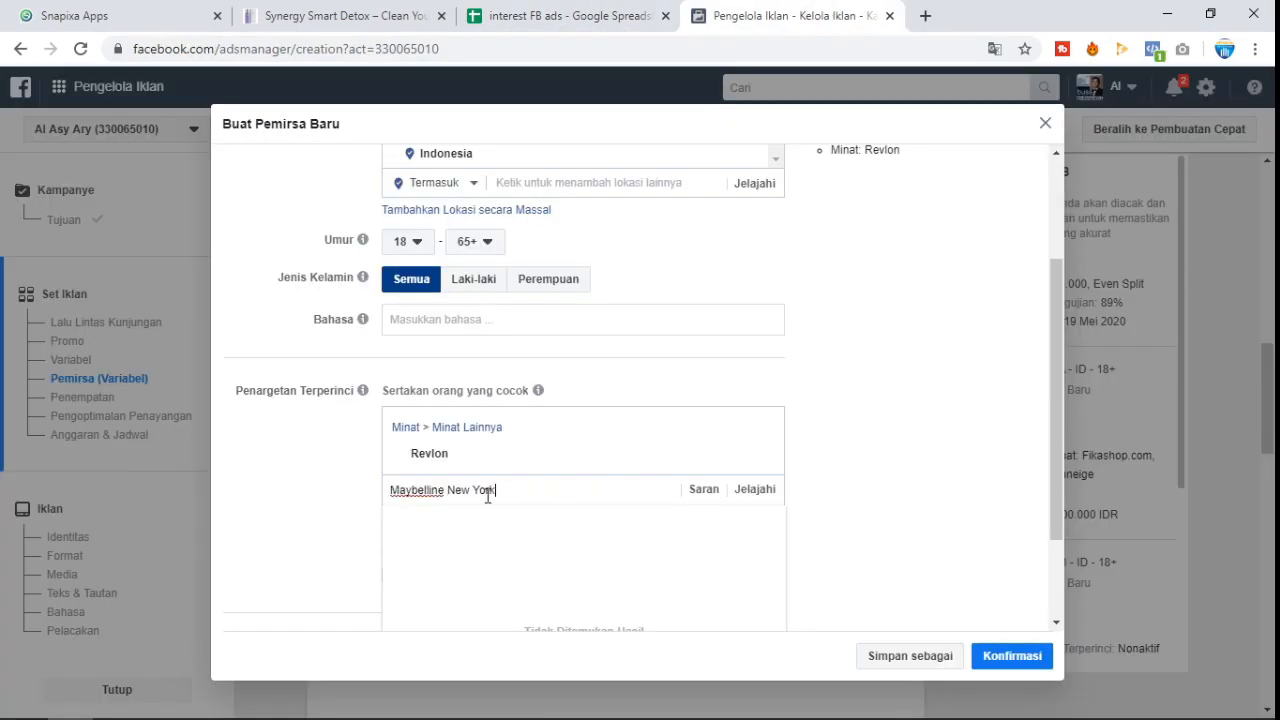
pyautogui.click(458, 519)
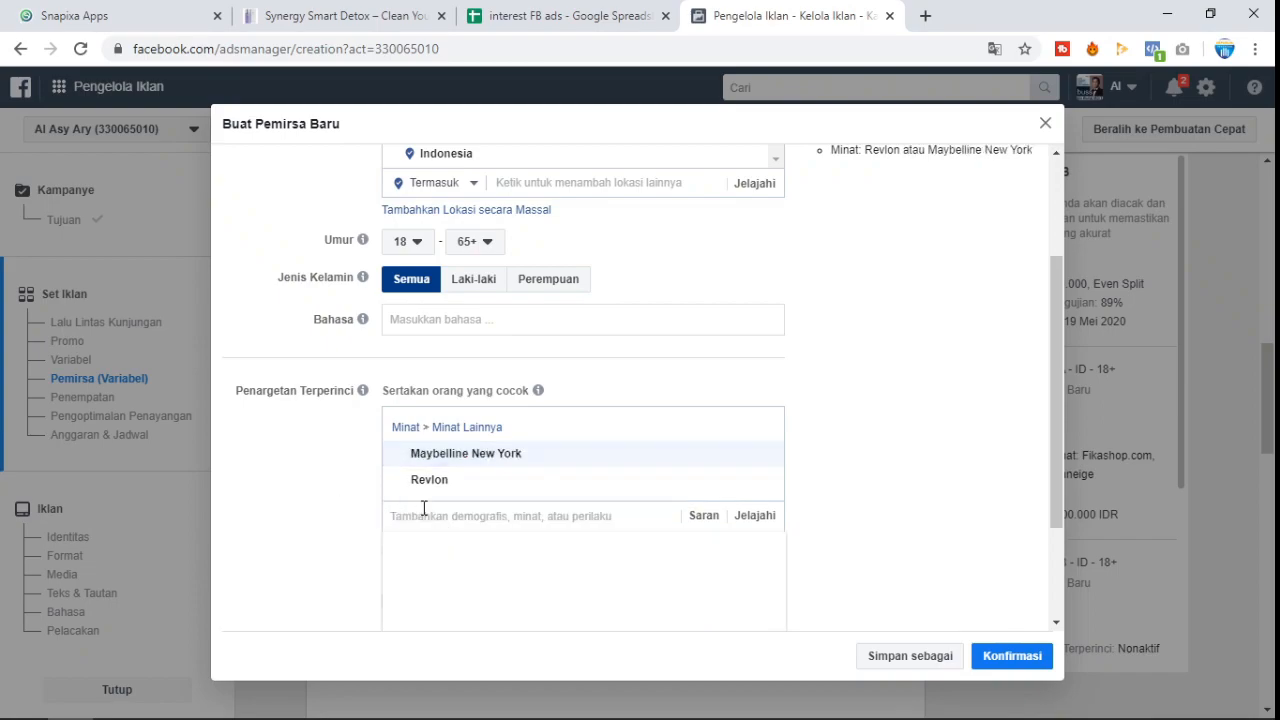
# Step: Add TUNEECA from the sheet's second ad set list to Set Iklan B's interests and confirm the audience
pyautogui.click(588, 16)
pyautogui.click(450, 556)
pyautogui.hotkey('ctrl', 'c')
pyautogui.click(799, 12)
pyautogui.hotkey('ctrl', 'v')
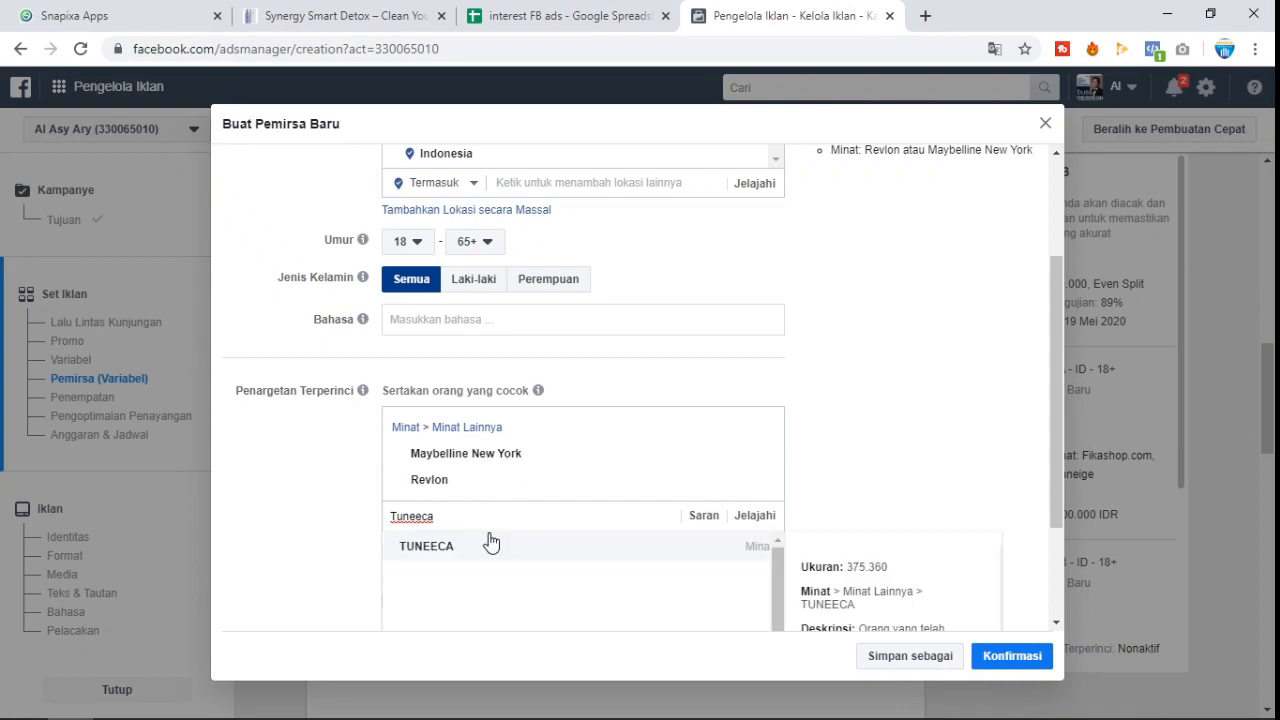
pyautogui.click(448, 548)
pyautogui.moveTo(527, 389)
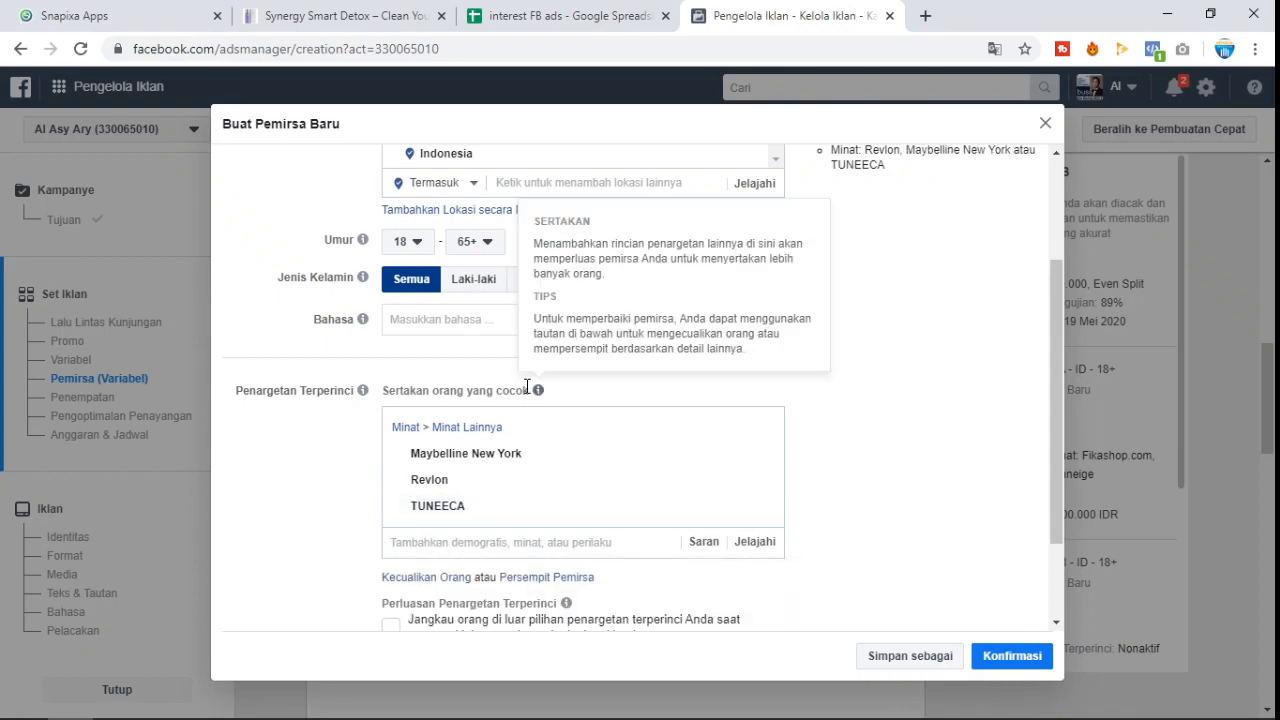
pyautogui.scroll(-2, 527, 389)
pyautogui.click(975, 650)
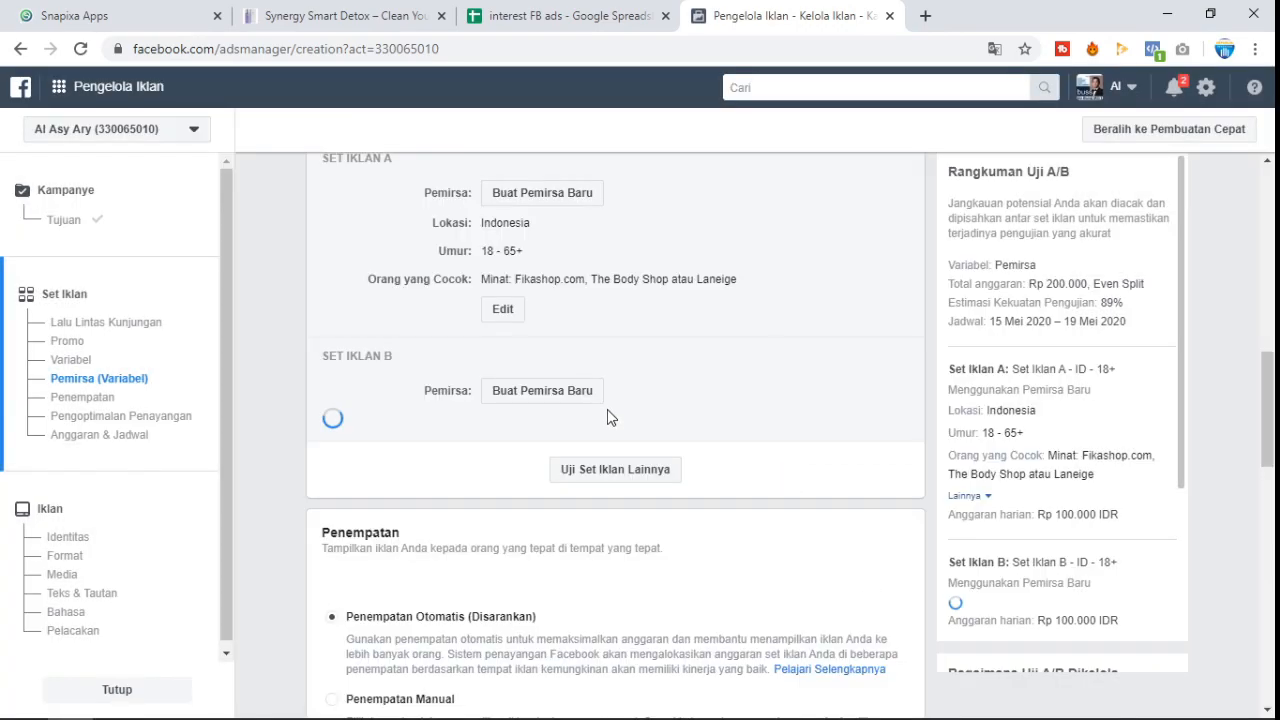
# Step: Add a third ad set, Set Iklan C, to the A/B test
pyautogui.scroll(-1, 602, 405)
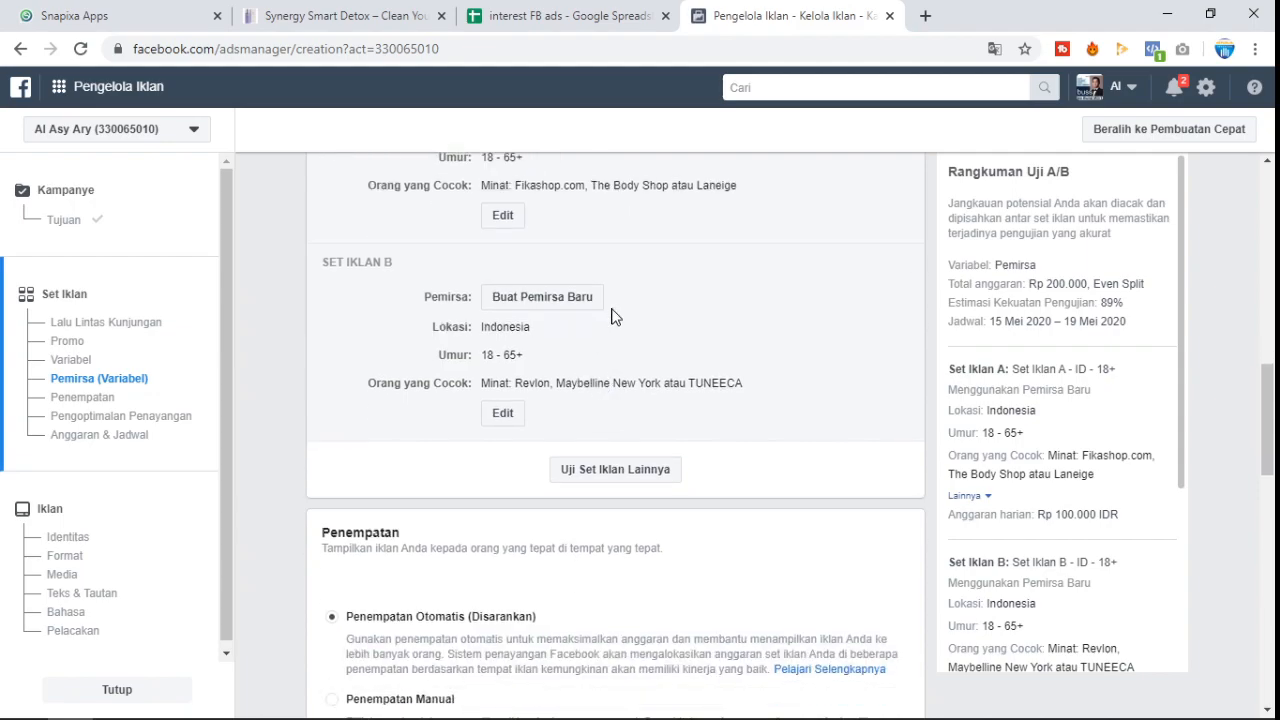
pyautogui.click(630, 483)
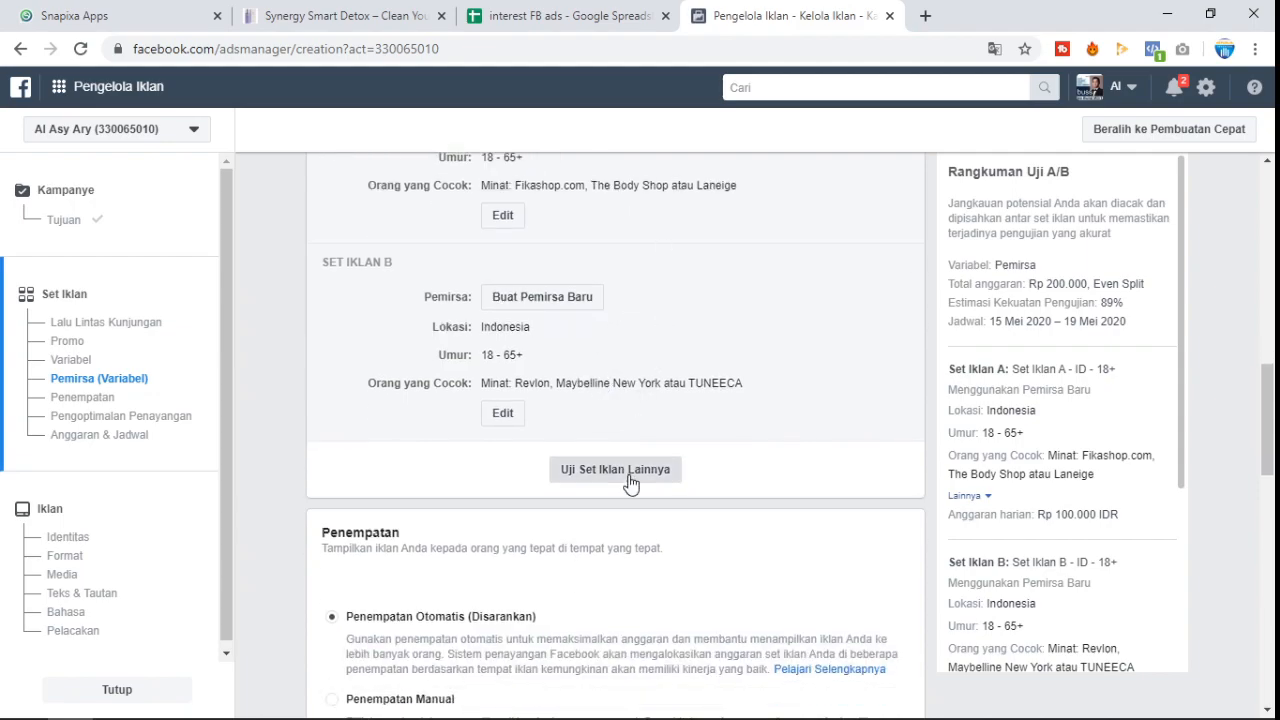
pyautogui.scroll(-2, 677, 342)
pyautogui.scroll(4, 672, 322)
pyautogui.scroll(-4, 672, 334)
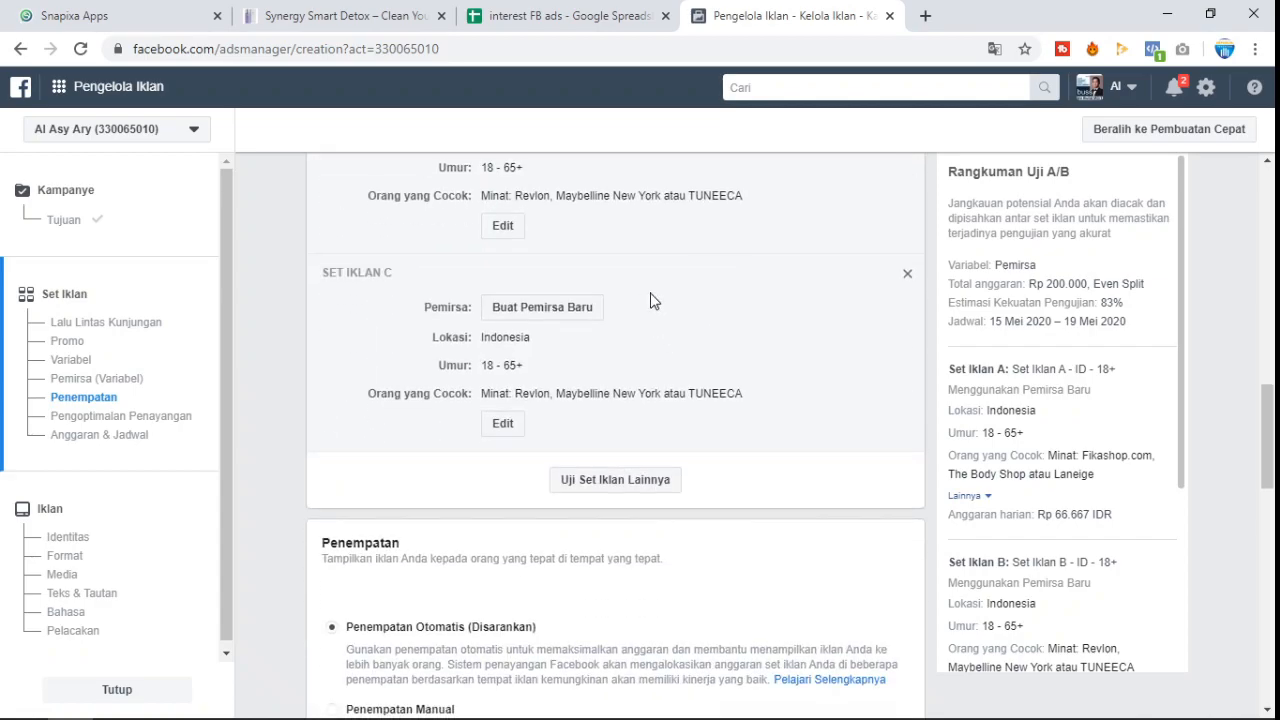
pyautogui.scroll(-1, 650, 301)
pyautogui.scroll(1, 651, 301)
# Step: Start a new audience for Set Iklan C and add SK-II from the sheet's Adset 3 list as an interest
pyautogui.click(532, 310)
pyautogui.scroll(-2, 450, 437)
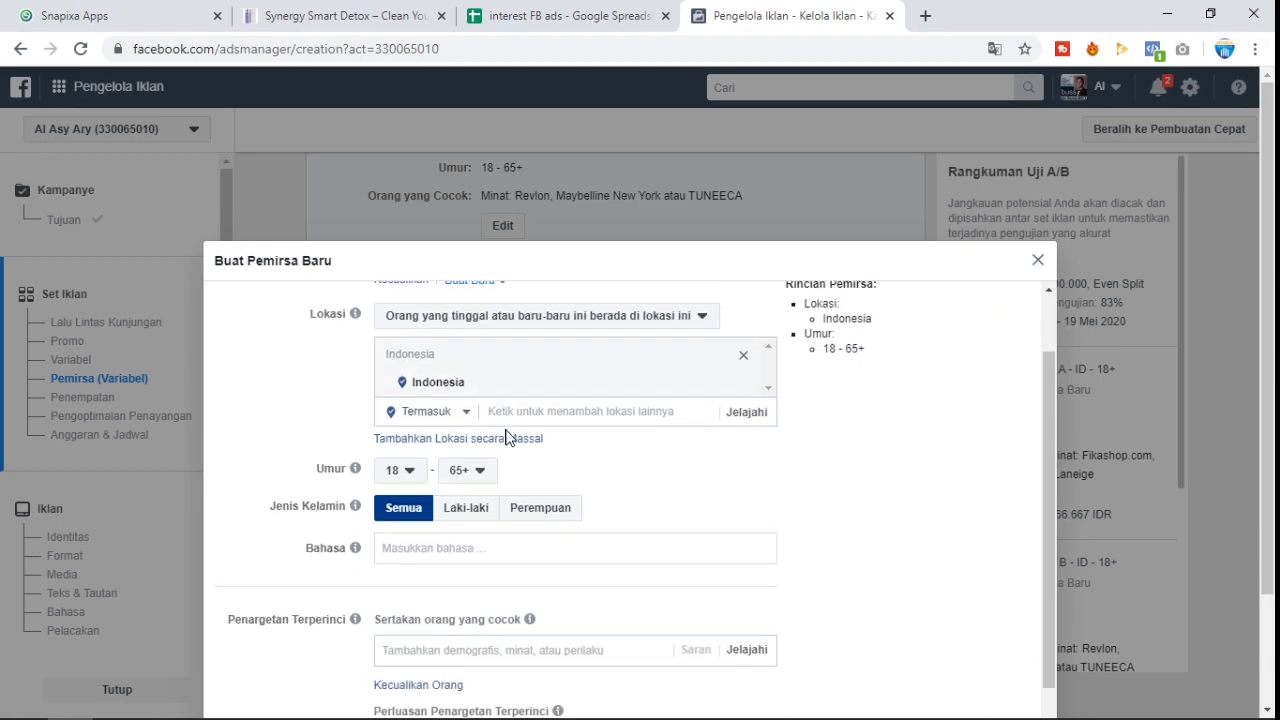
pyautogui.click(546, 12)
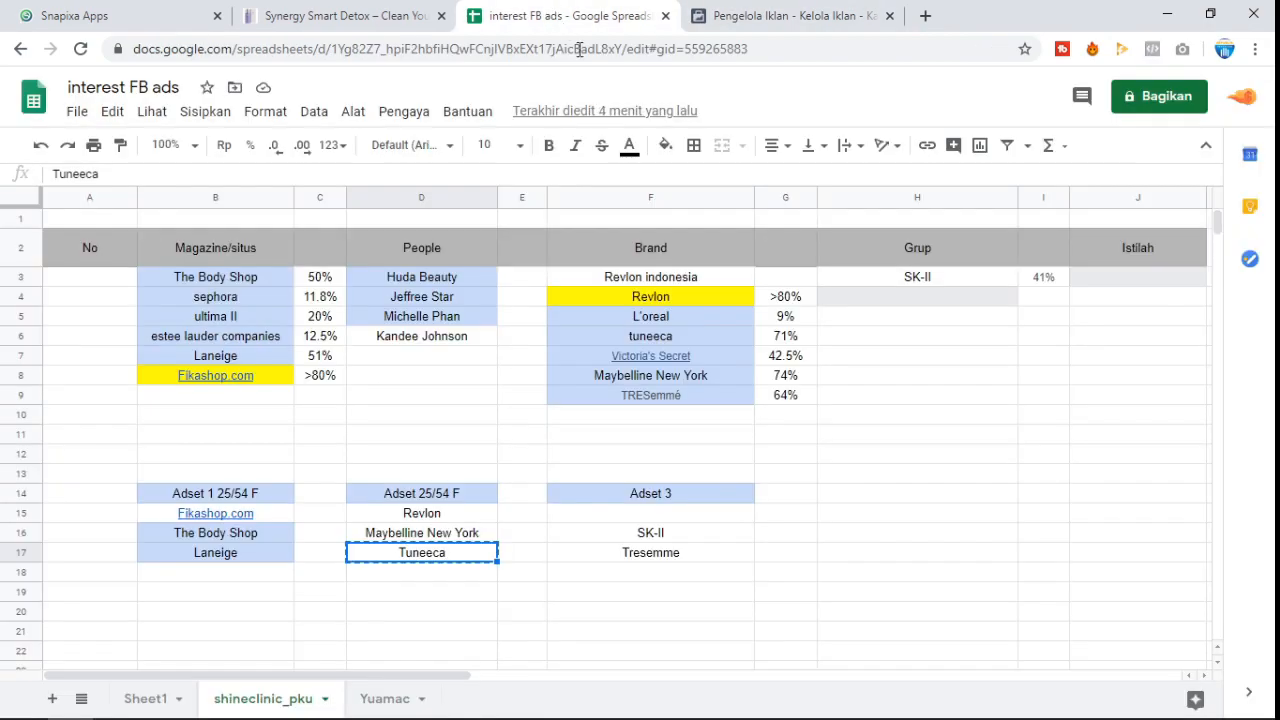
pyautogui.click(652, 532)
pyautogui.hotkey('ctrl', 'c')
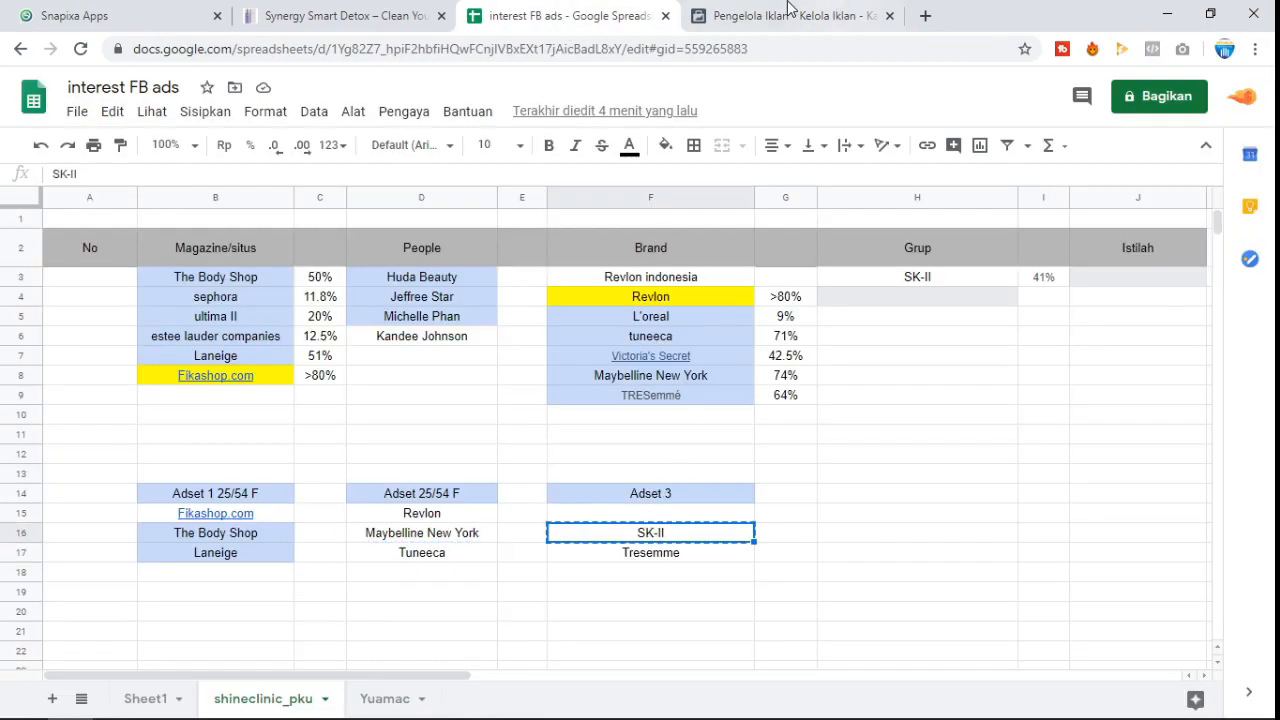
pyautogui.click(766, 16)
pyautogui.hotkey('ctrl', 'v')
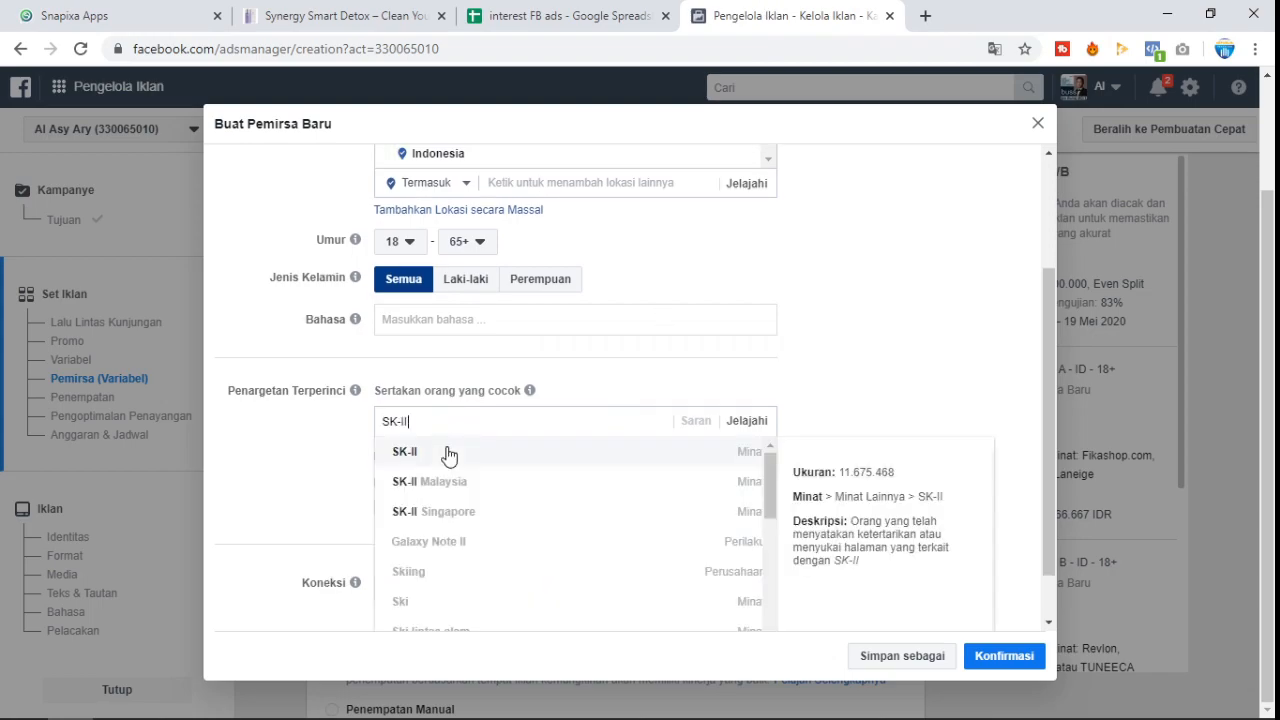
pyautogui.click(443, 452)
# Step: Copy Tresemme from the sheet's Adset 3 list, add TRESemmé to Set Iklan C's interests and confirm the audience
pyautogui.click(575, 14)
pyautogui.click(651, 553)
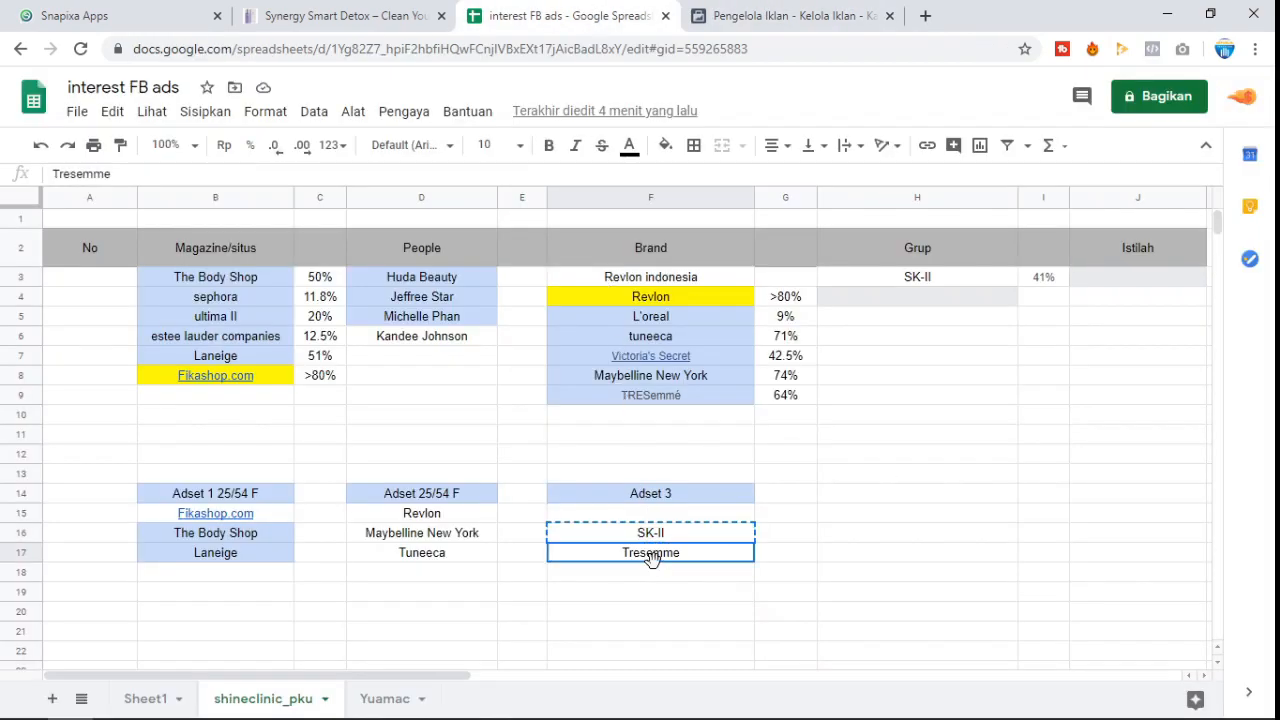
pyautogui.hotkey('ctrl', 'c')
pyautogui.click(770, 15)
pyautogui.hotkey('ctrl', 'v')
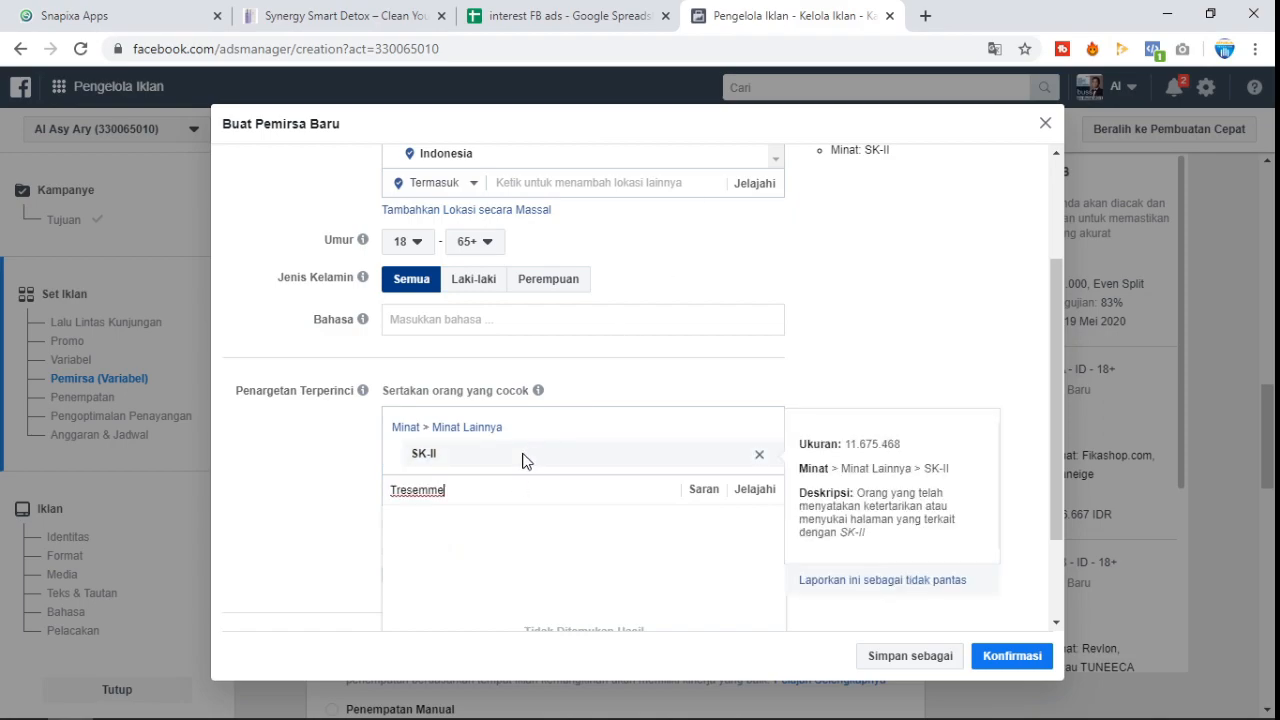
pyautogui.click(436, 527)
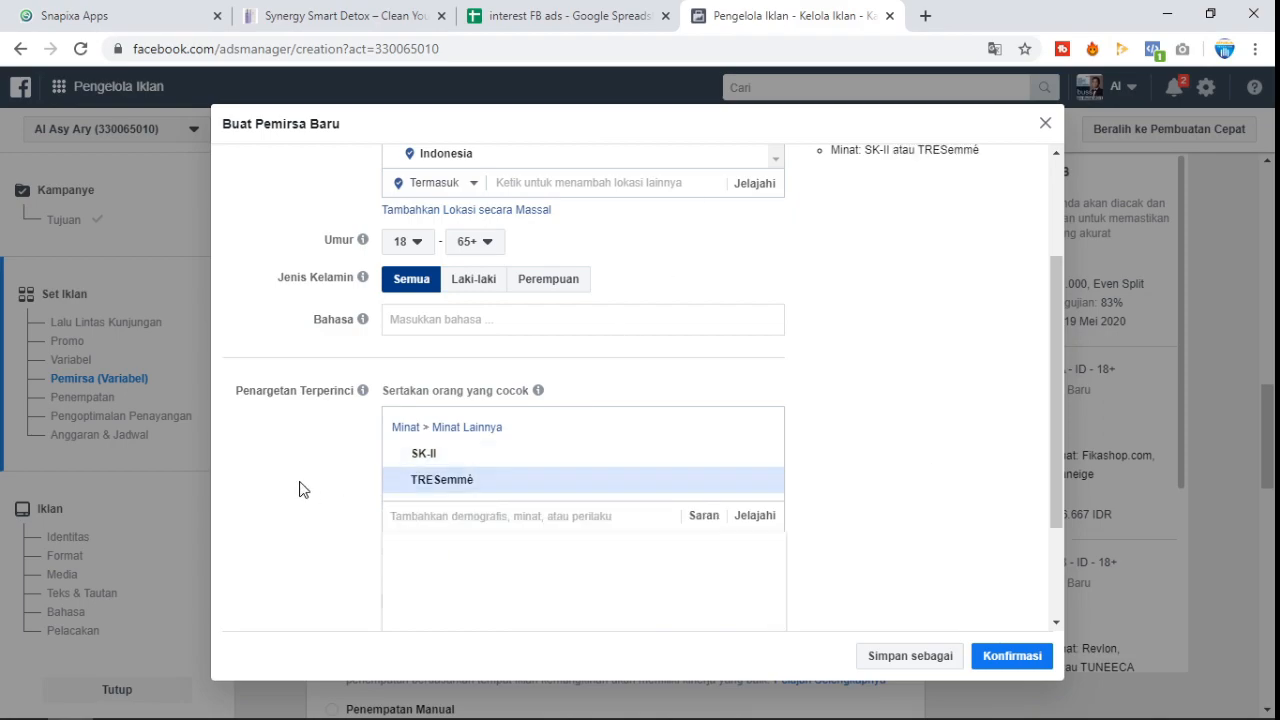
pyautogui.click(998, 656)
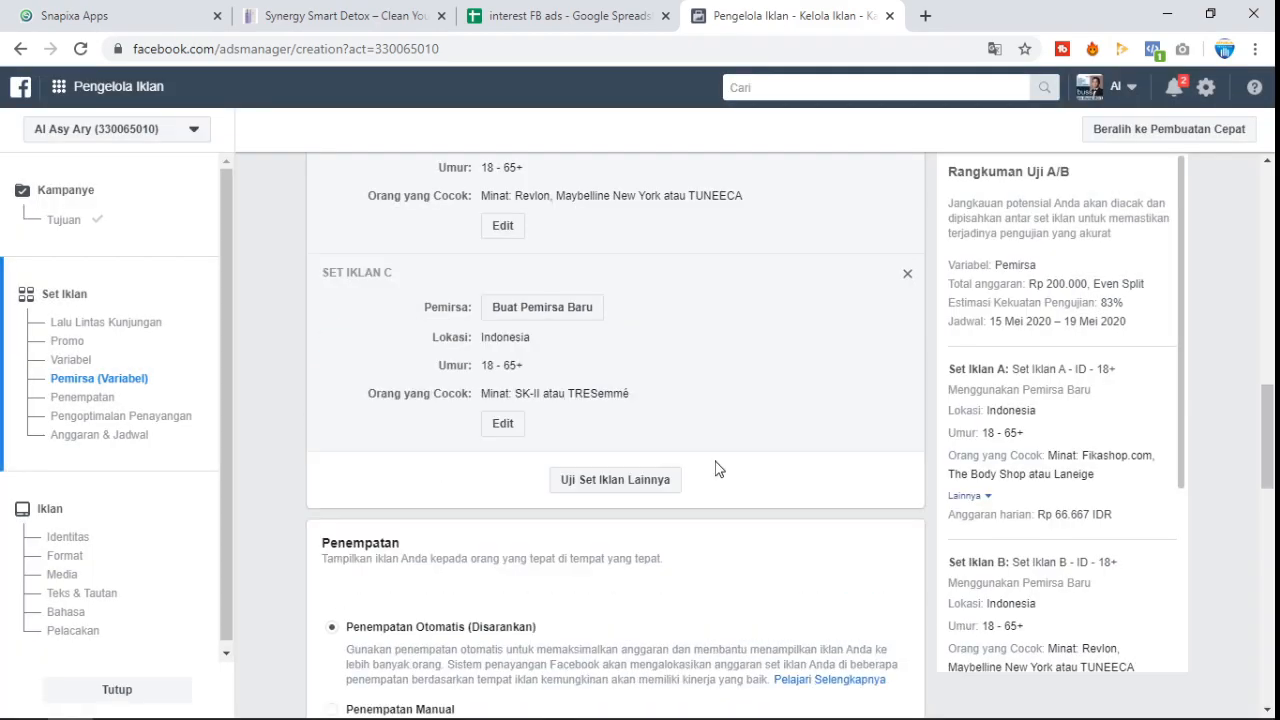
# Step: Choose Klik Tautan as the ad delivery optimization, leaving the placement on automatic
pyautogui.scroll(5, 723, 440)
pyautogui.scroll(-4, 614, 366)
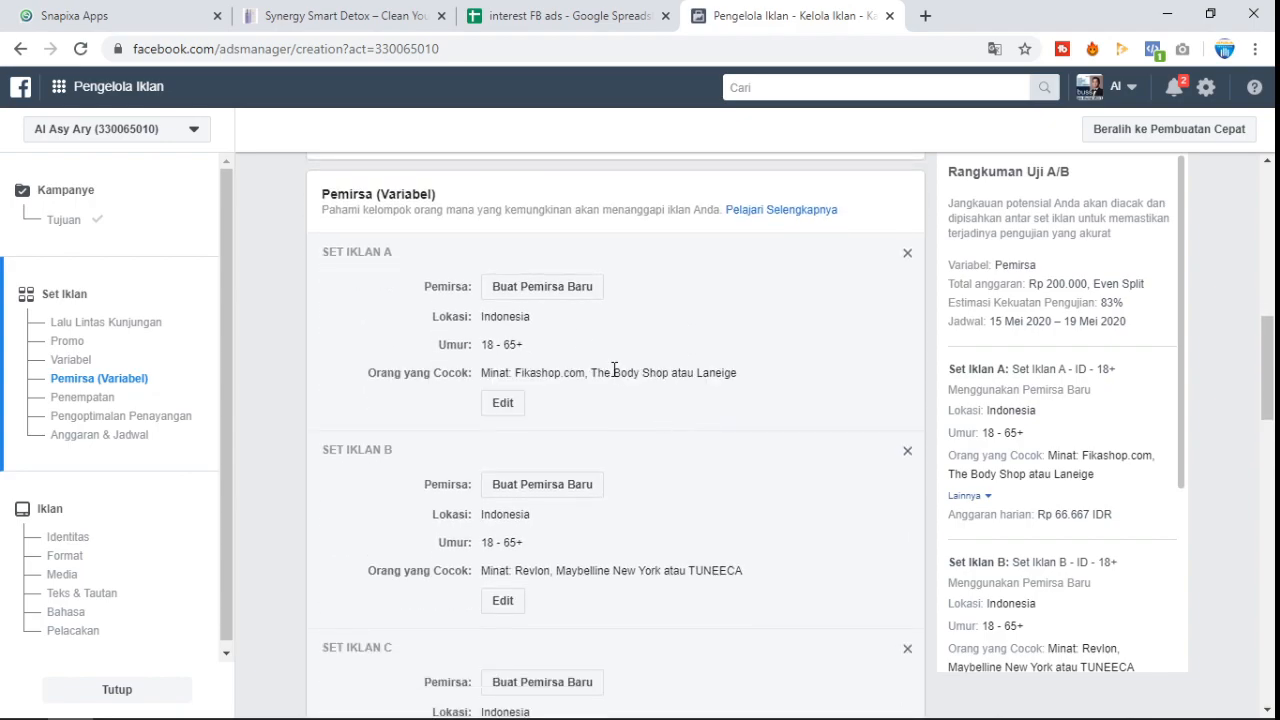
pyautogui.scroll(-3, 593, 351)
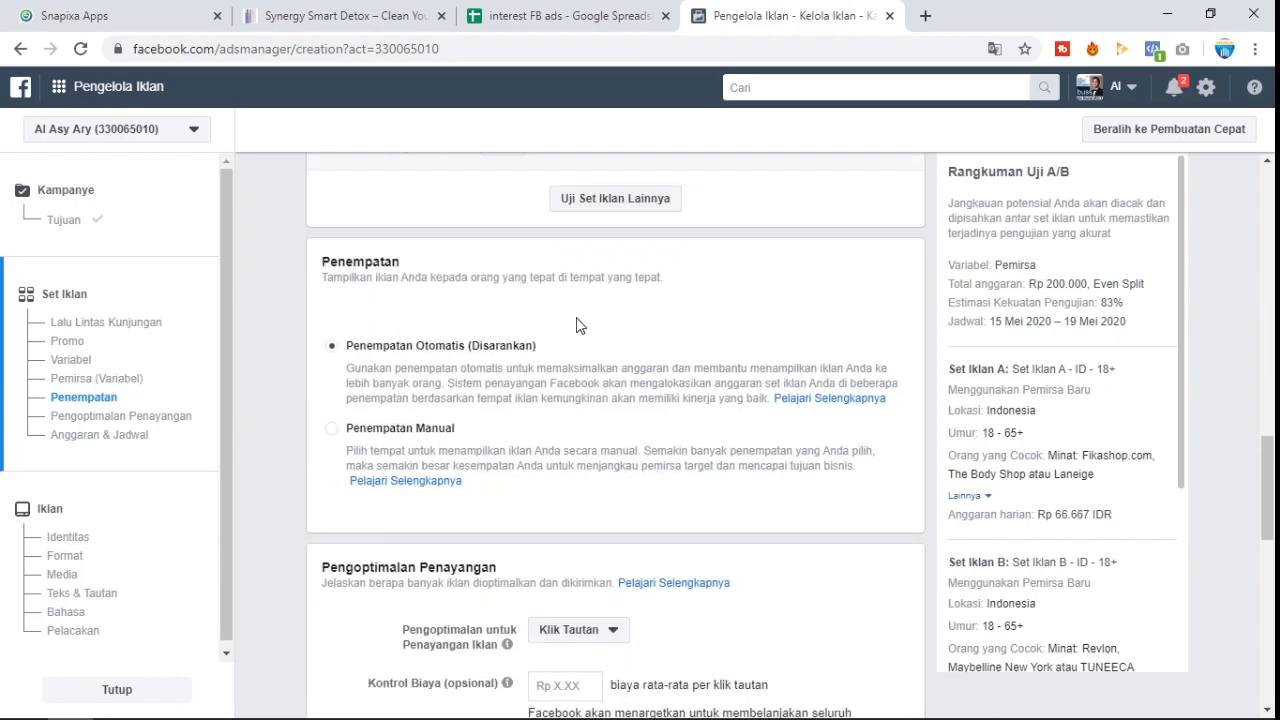
pyautogui.scroll(-2, 557, 357)
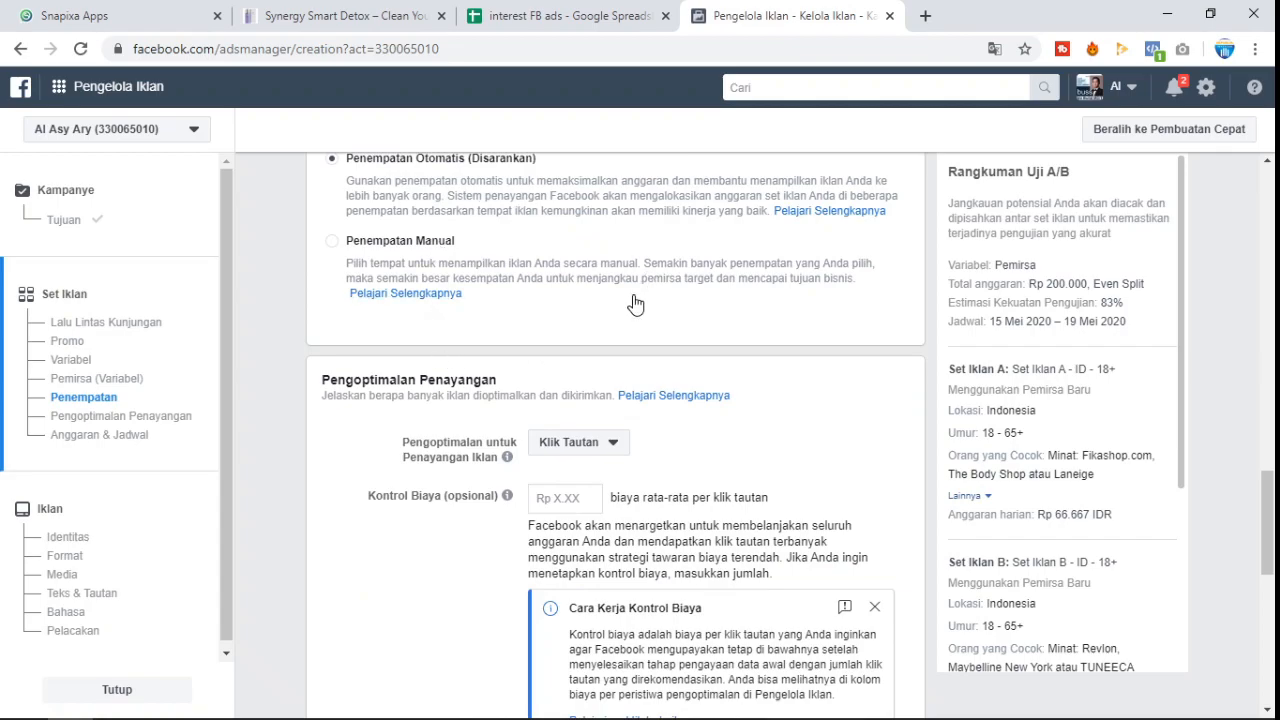
pyautogui.scroll(-4, 635, 305)
pyautogui.scroll(3, 610, 365)
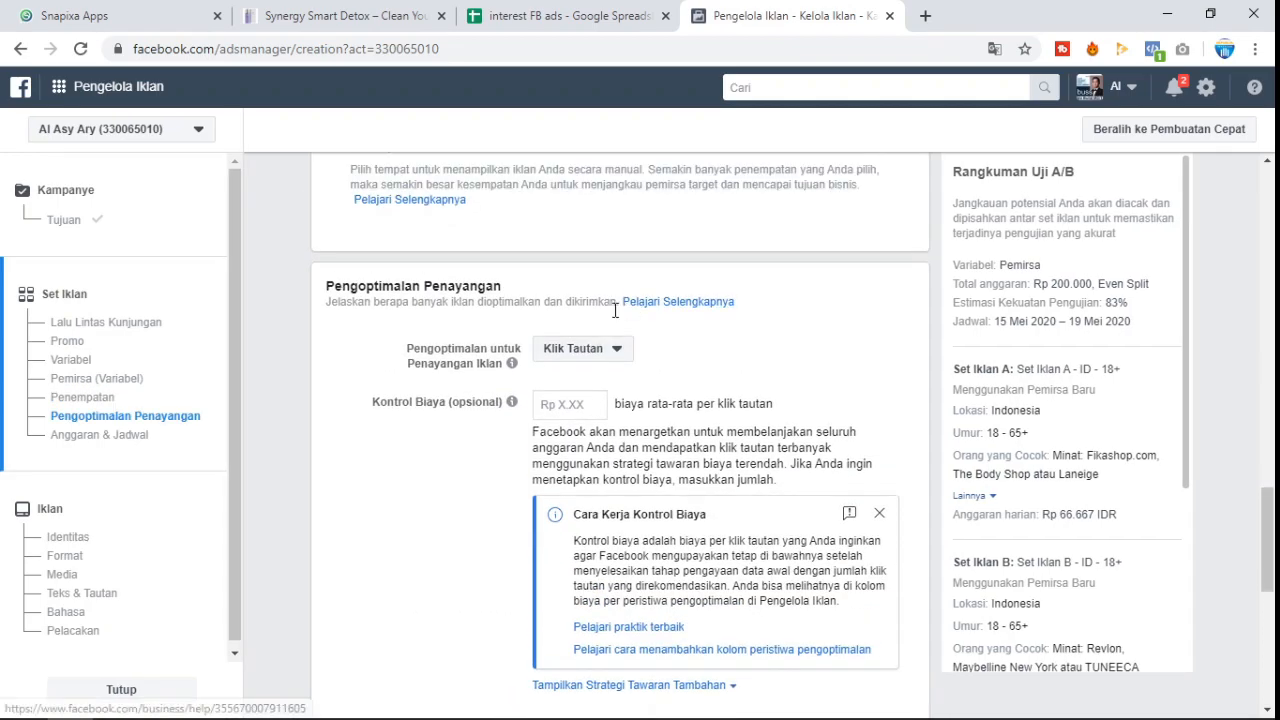
pyautogui.click(610, 360)
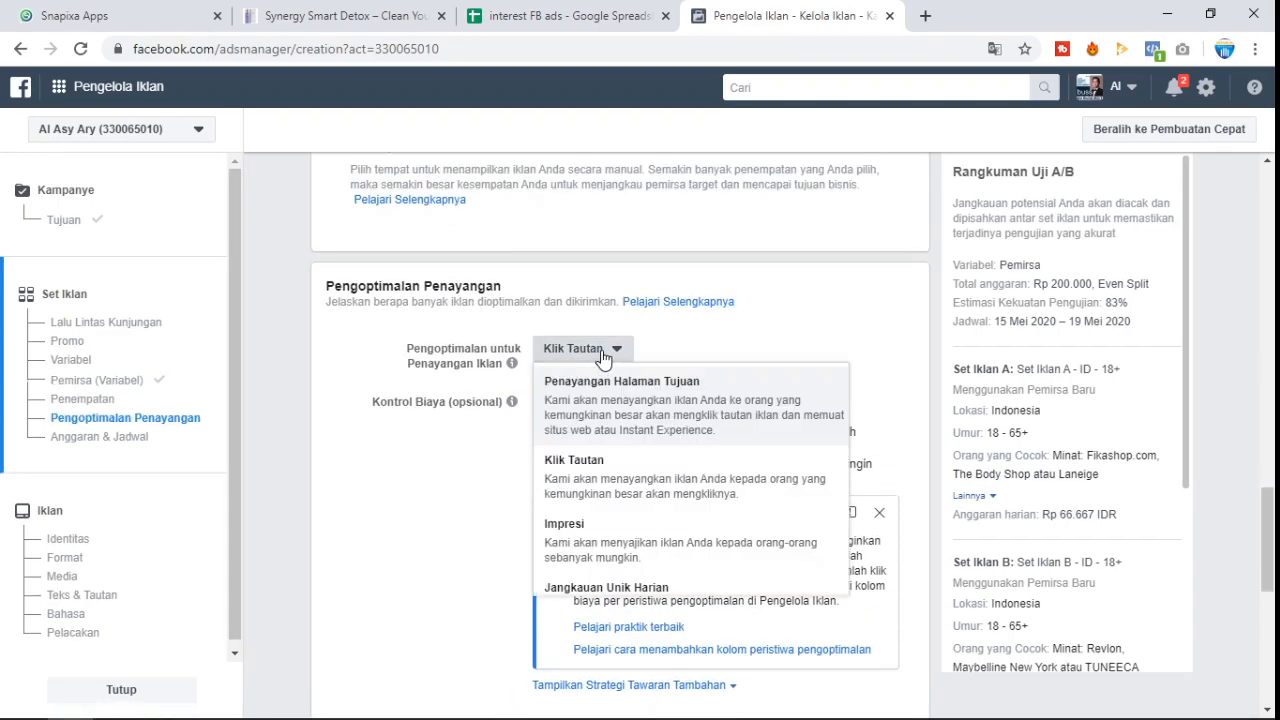
pyautogui.click(613, 480)
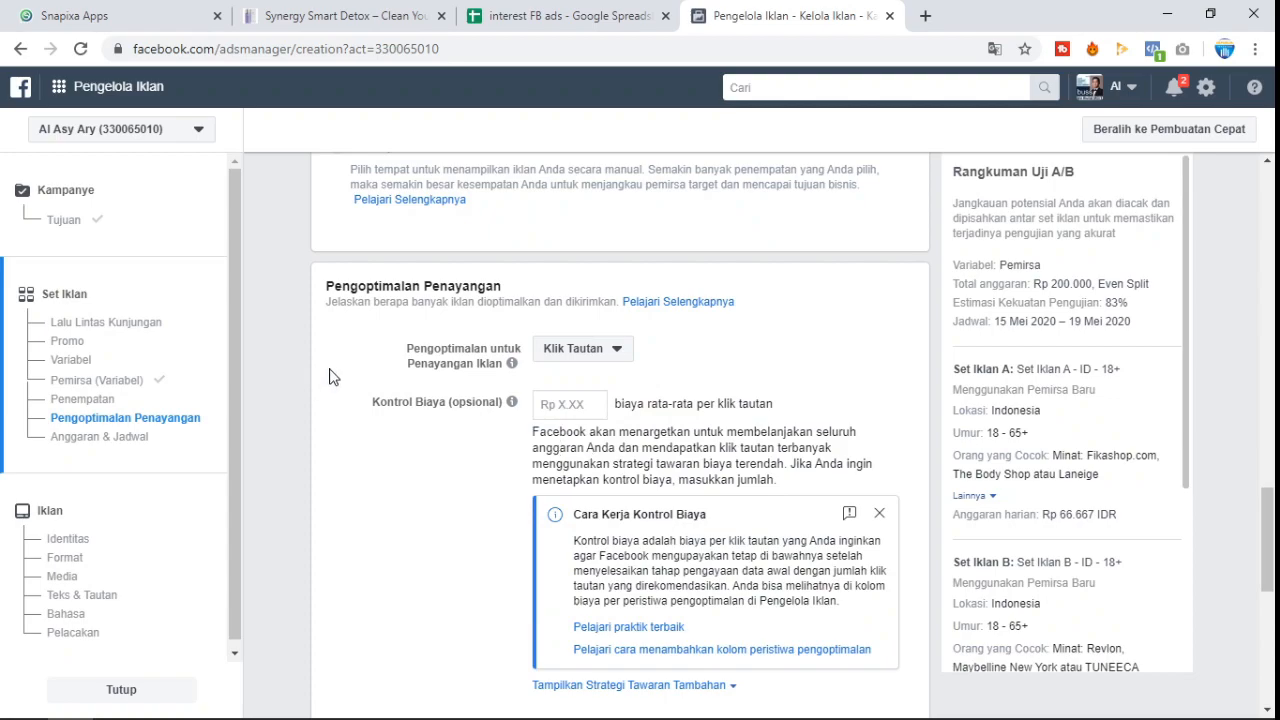
# Step: Set the A/B test's daily budget to Rp 150000 and dismiss the suggestion about test power
pyautogui.scroll(-5, 352, 352)
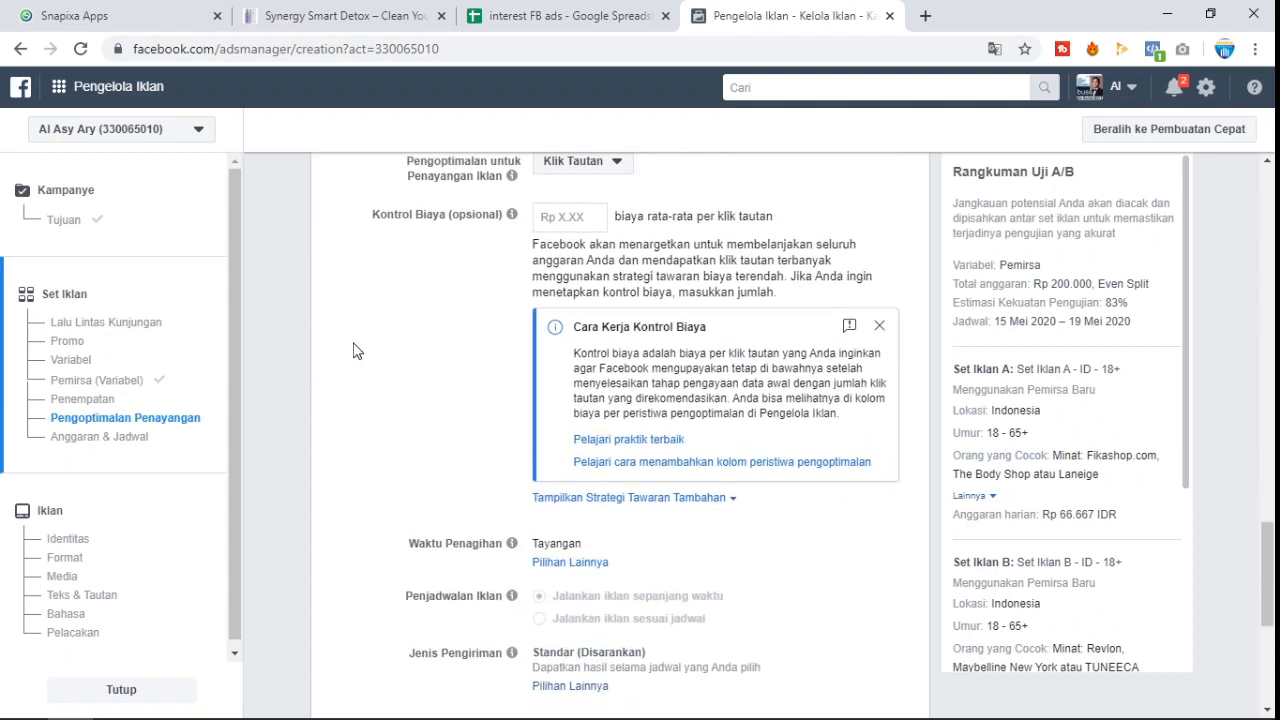
pyautogui.scroll(-2, 375, 350)
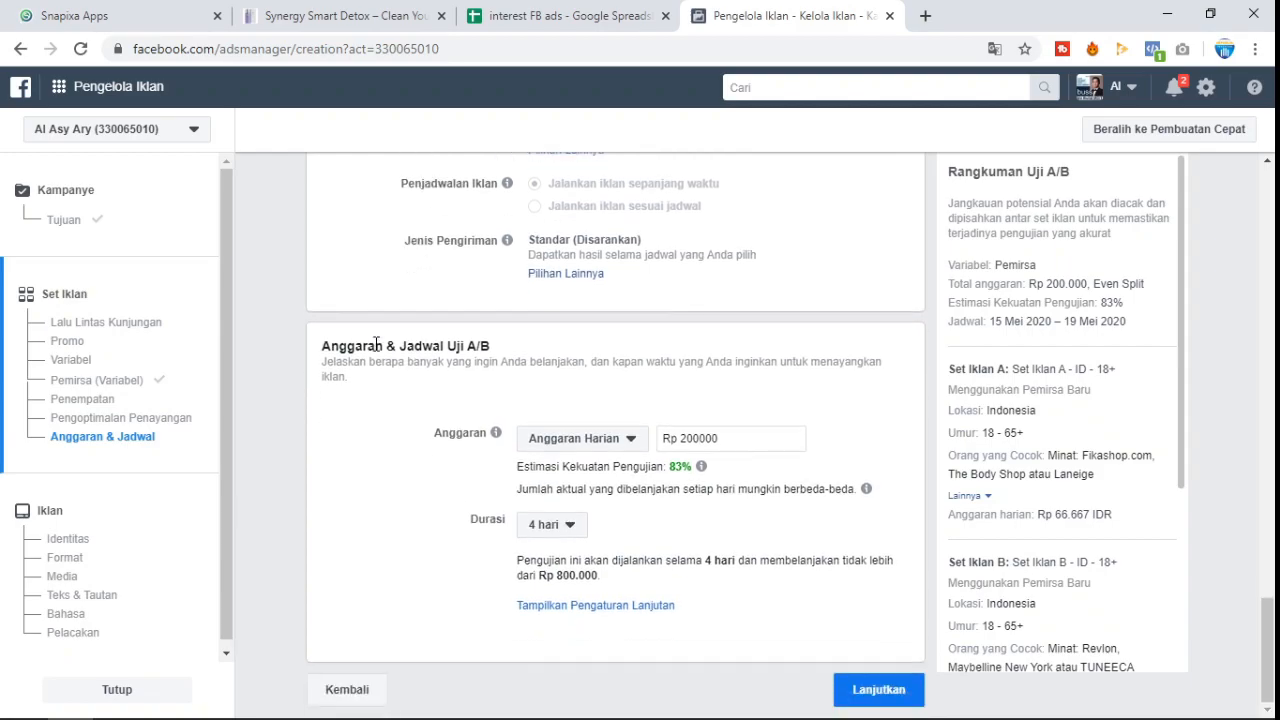
pyautogui.click(697, 440)
pyautogui.click(699, 438)
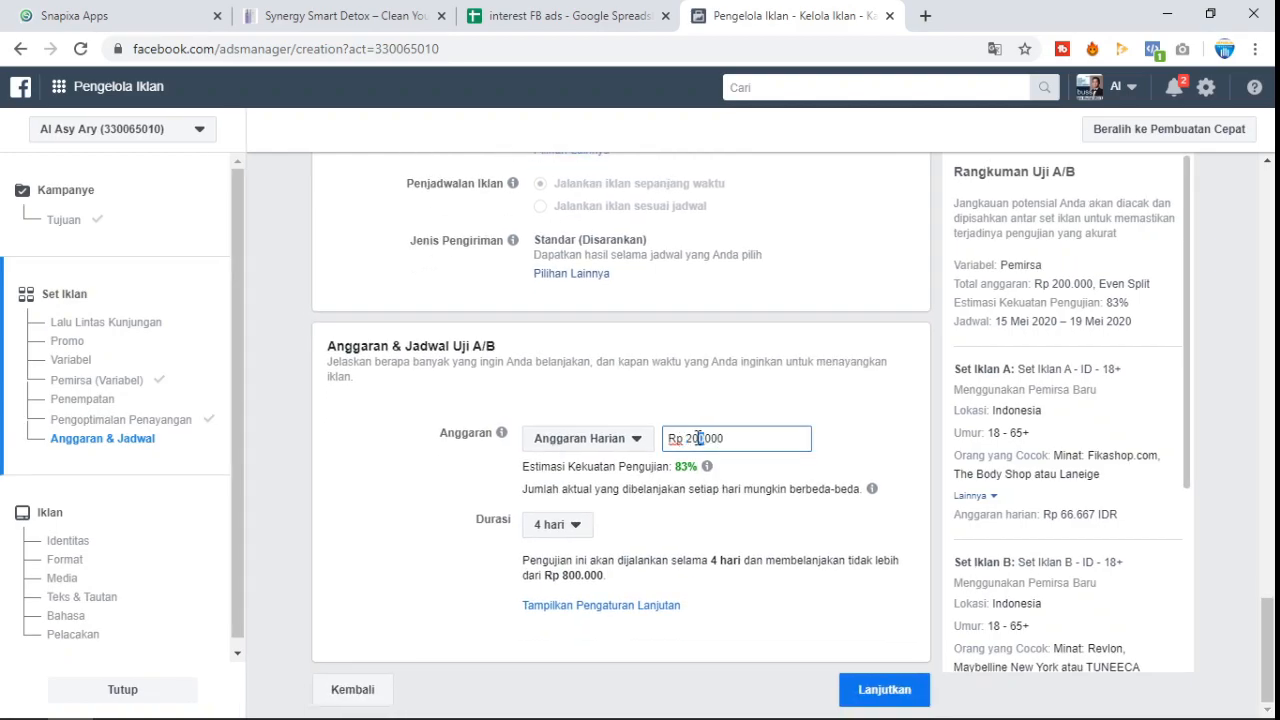
pyautogui.press('BackSpace')
pyautogui.click(828, 403)
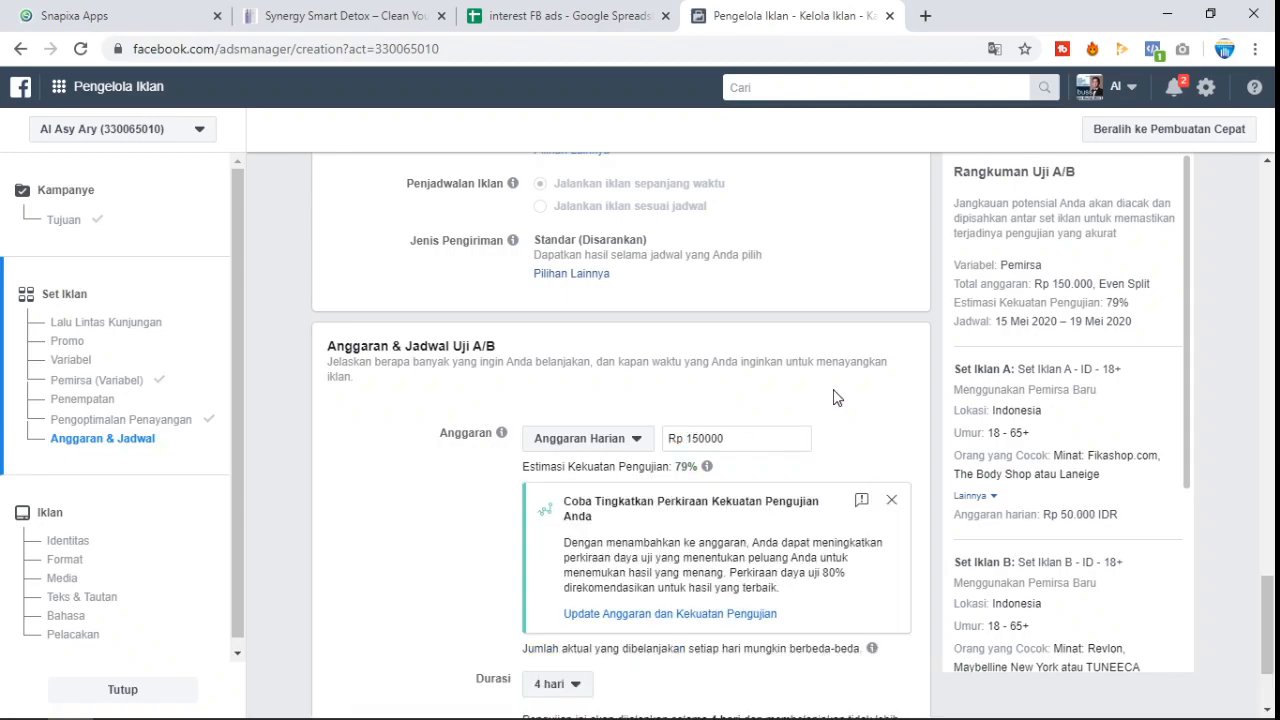
pyautogui.click(891, 499)
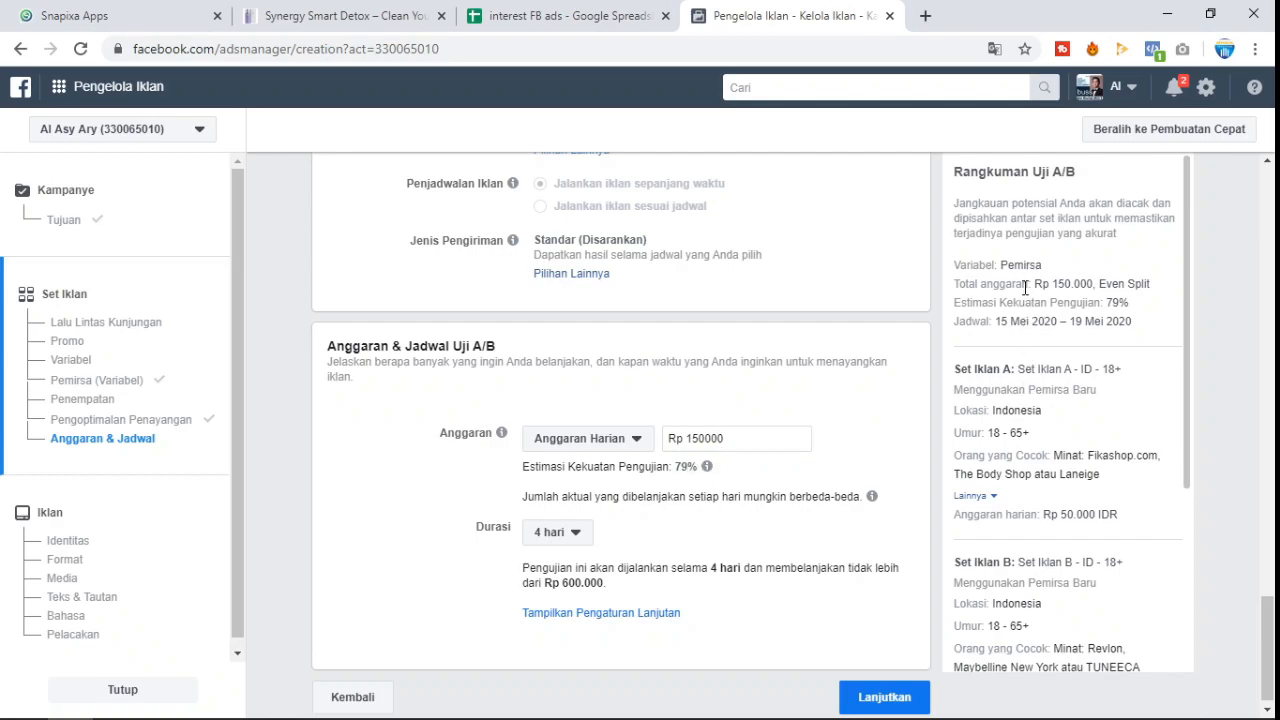
# Step: Review the audiences of the three ad sets, the placement and the delivery optimization settings
pyautogui.scroll(12, 672, 393)
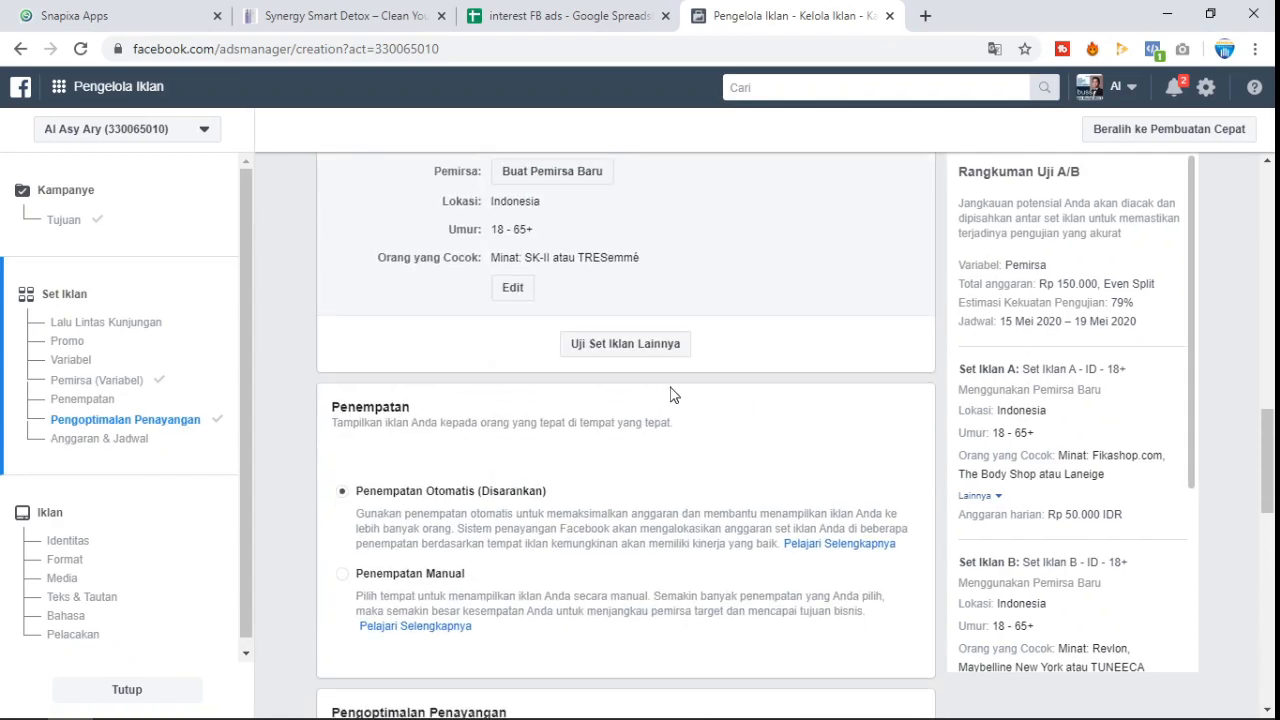
pyautogui.scroll(3, 671, 393)
pyautogui.scroll(-4, 614, 420)
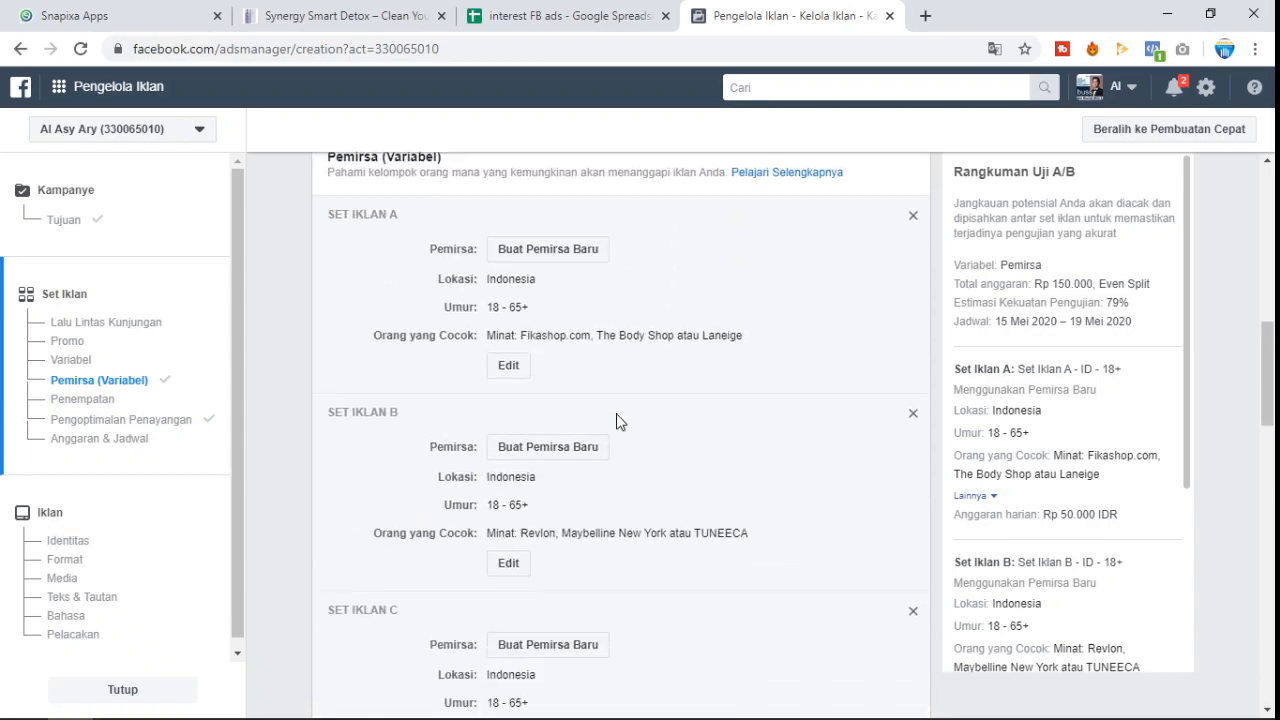
pyautogui.scroll(-2, 540, 360)
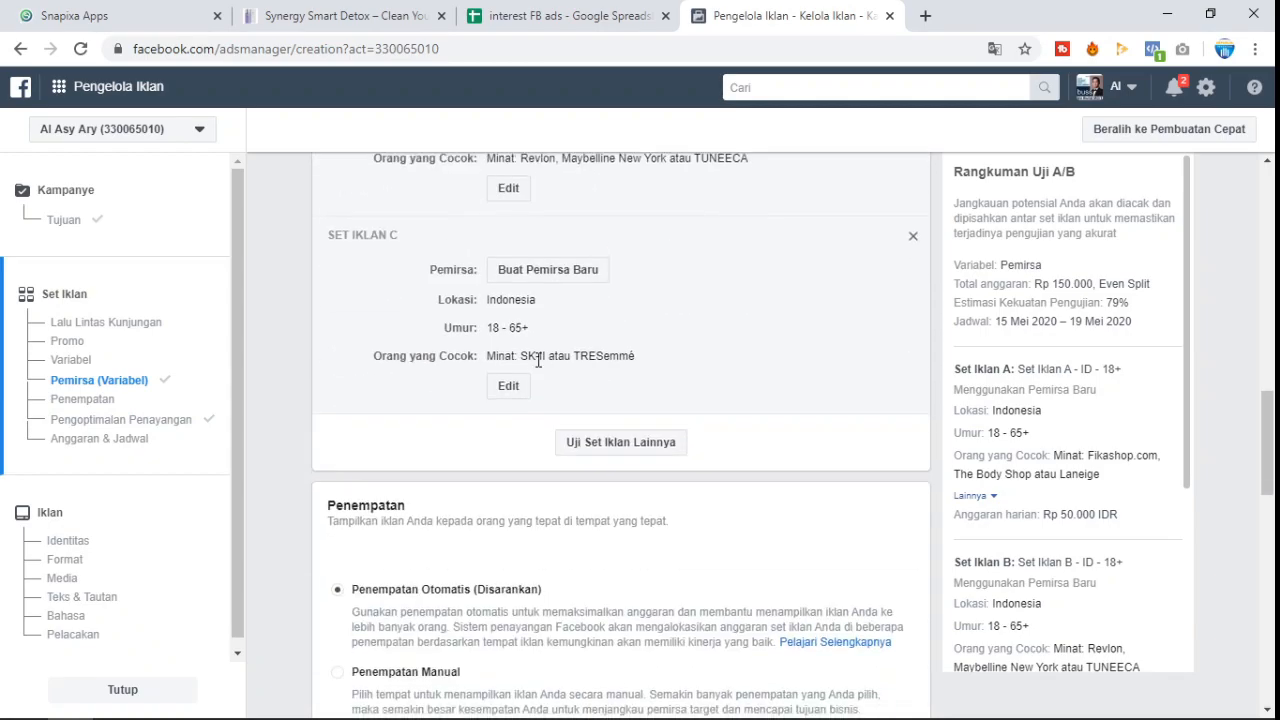
pyautogui.scroll(-11, 538, 360)
pyautogui.scroll(3, 460, 364)
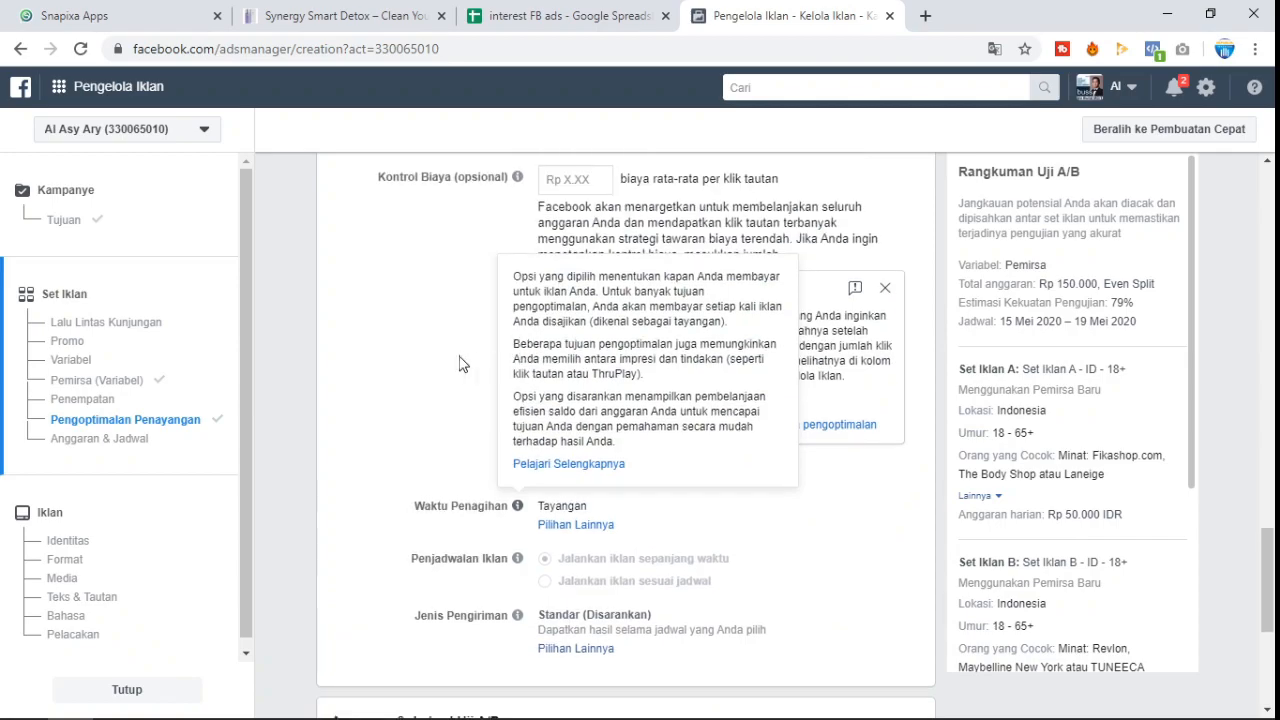
pyautogui.scroll(3, 418, 345)
pyautogui.scroll(-1, 464, 350)
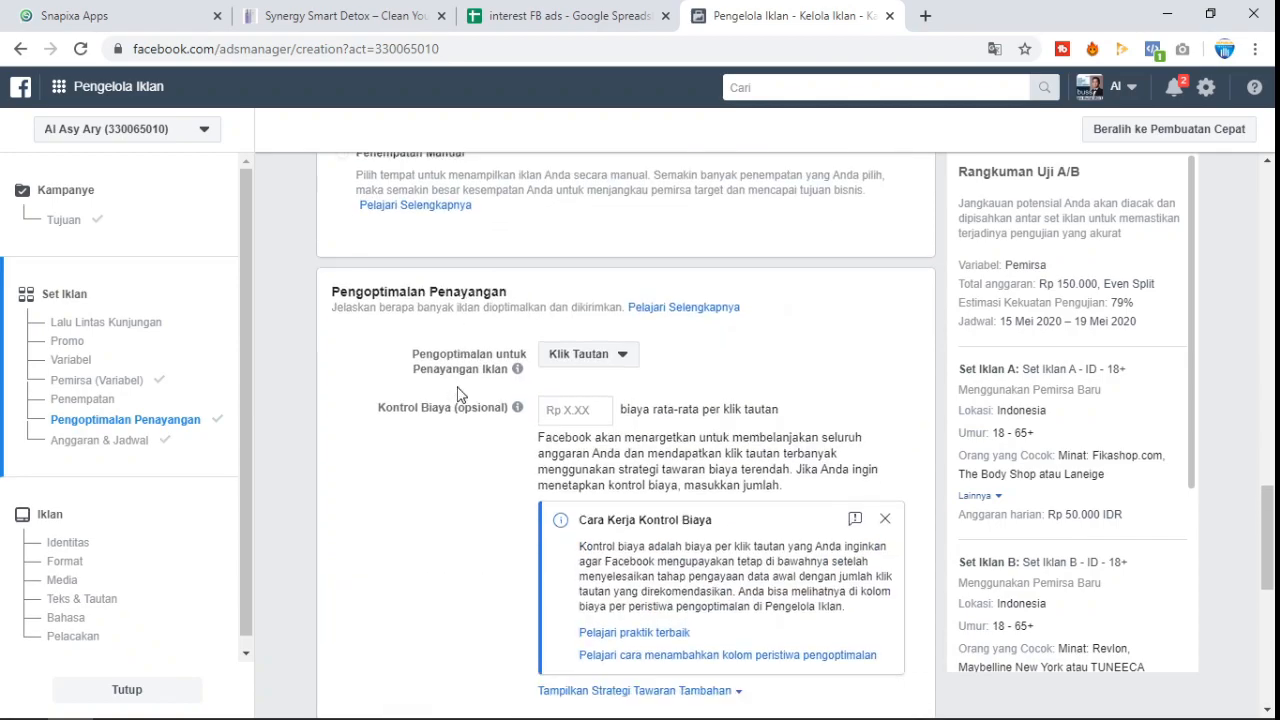
pyautogui.scroll(-8, 460, 394)
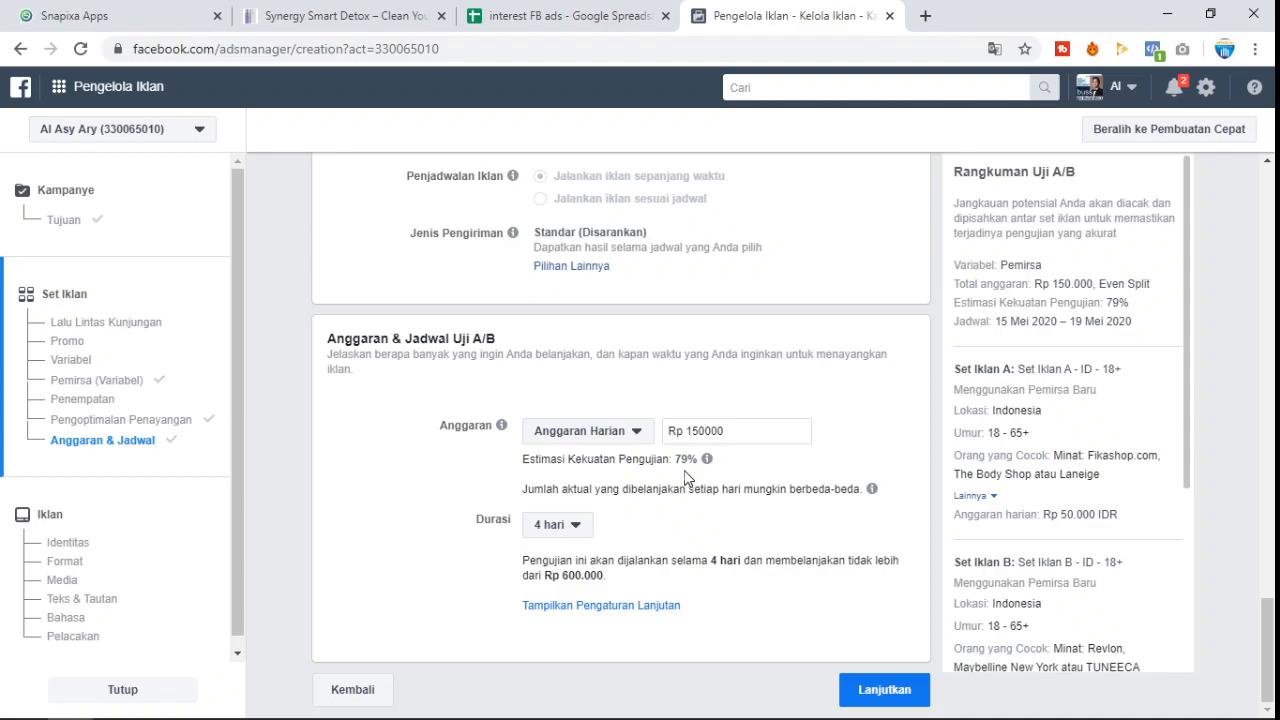
# Step: Set the A/B test's duration to 5 hari and continue to the ad setup
pyautogui.moveTo(707, 468)
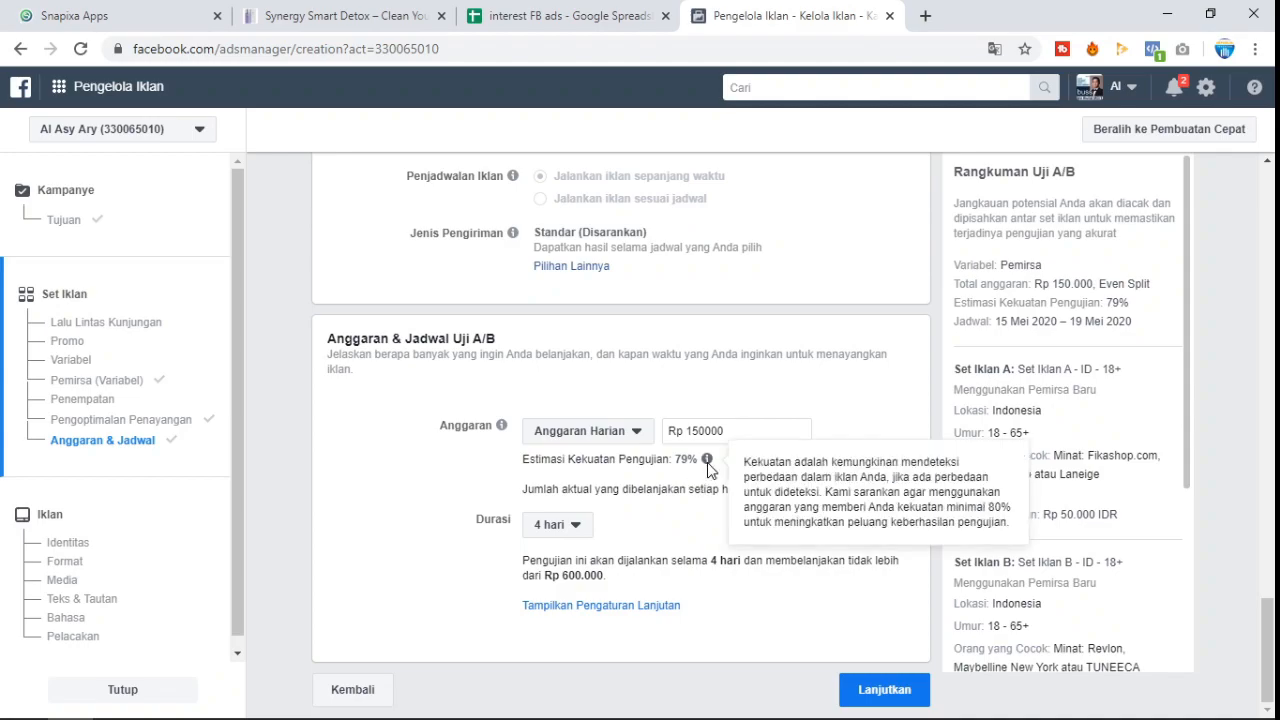
pyautogui.click(570, 524)
pyautogui.click(568, 395)
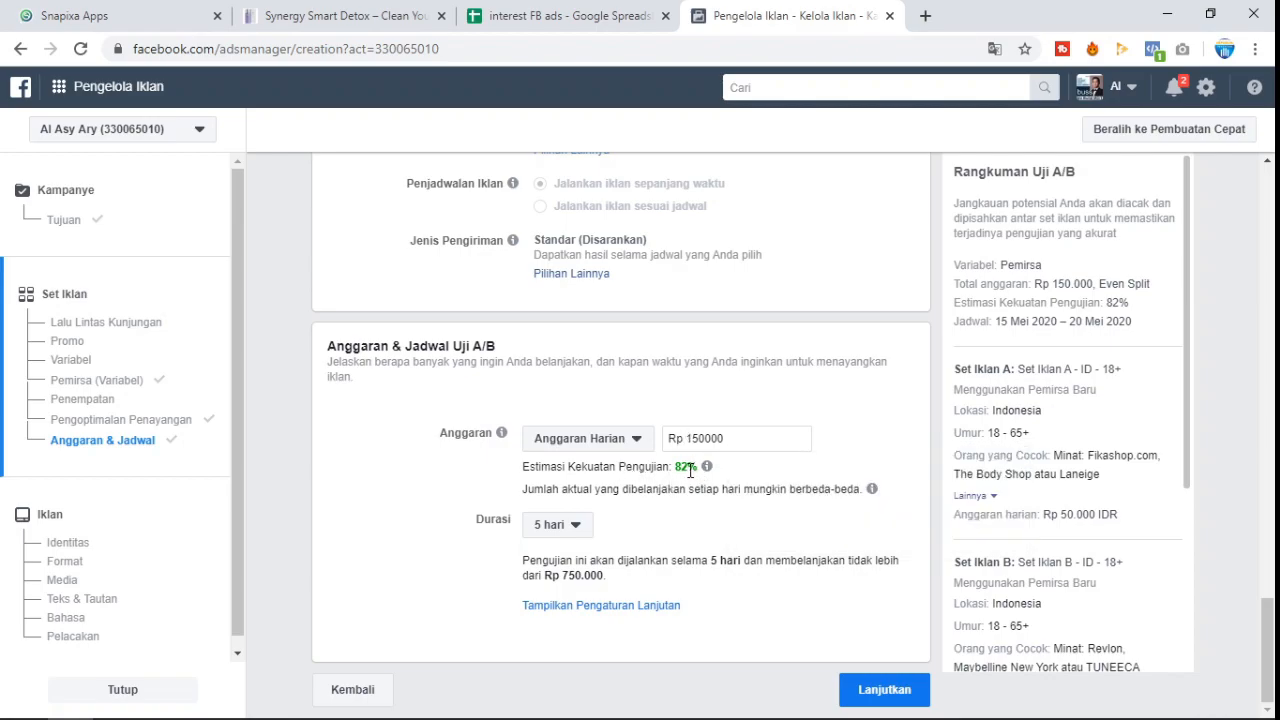
pyautogui.click(858, 690)
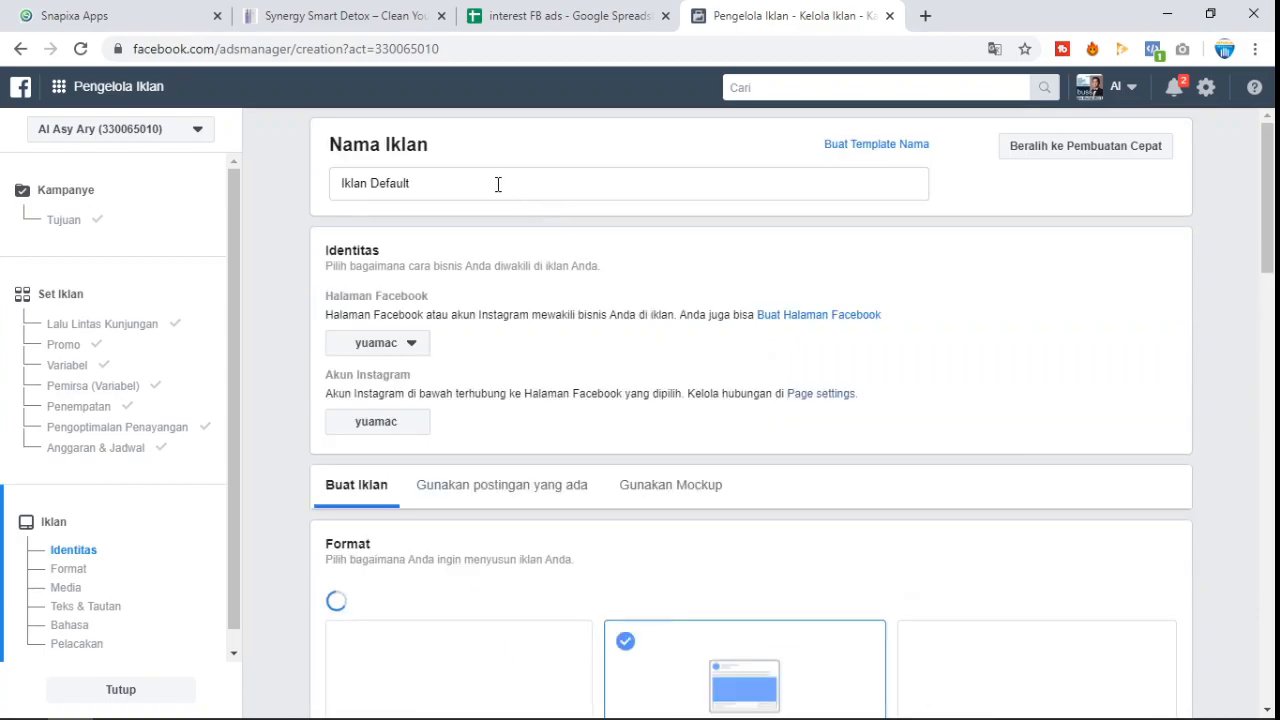
# Step: Name the ad TRULUM SKINCARE
pyautogui.moveTo(497, 186); pyautogui.dragTo(330, 190)
pyautogui.write('TRULUM SK')
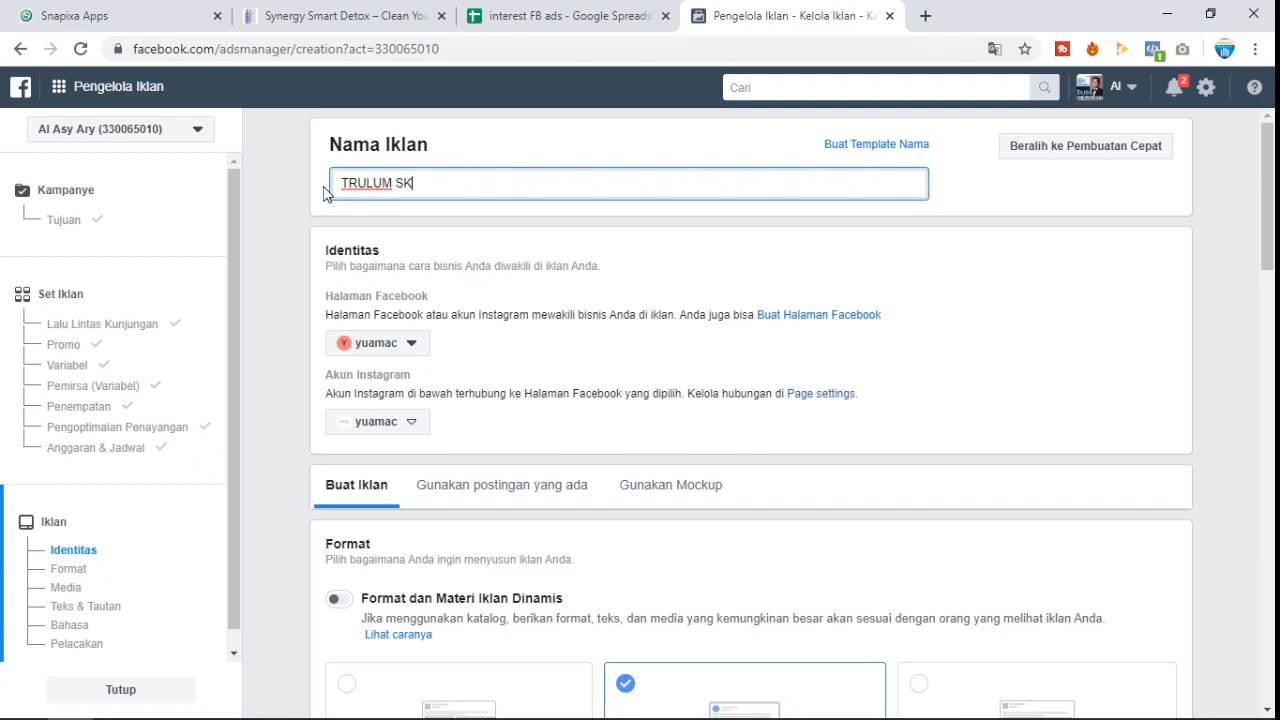
pyautogui.press('BackSpace')
pyautogui.press('BackSpace')
pyautogui.press('BackSpace')
pyautogui.press('BackSpace')
# Step: Change the ad's Facebook page to the last page in the Bisnis Ari group
pyautogui.click(411, 343)
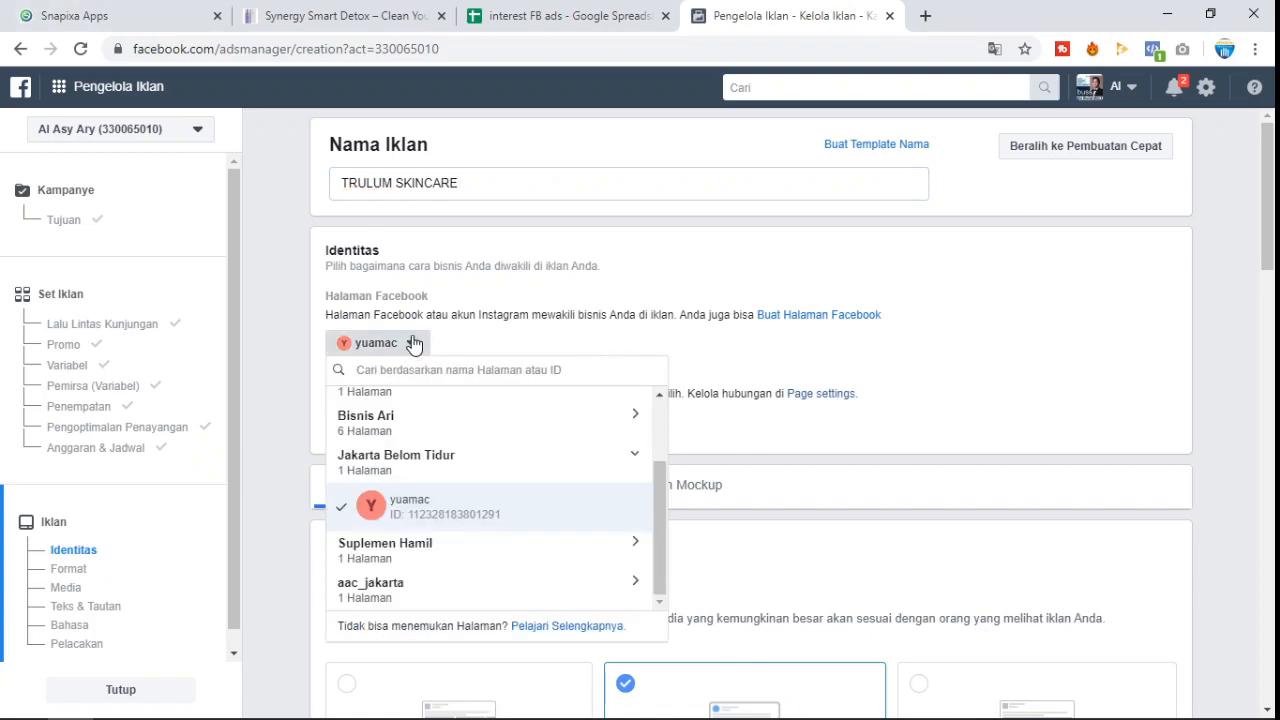
pyautogui.moveTo(648, 527); pyautogui.dragTo(650, 465)
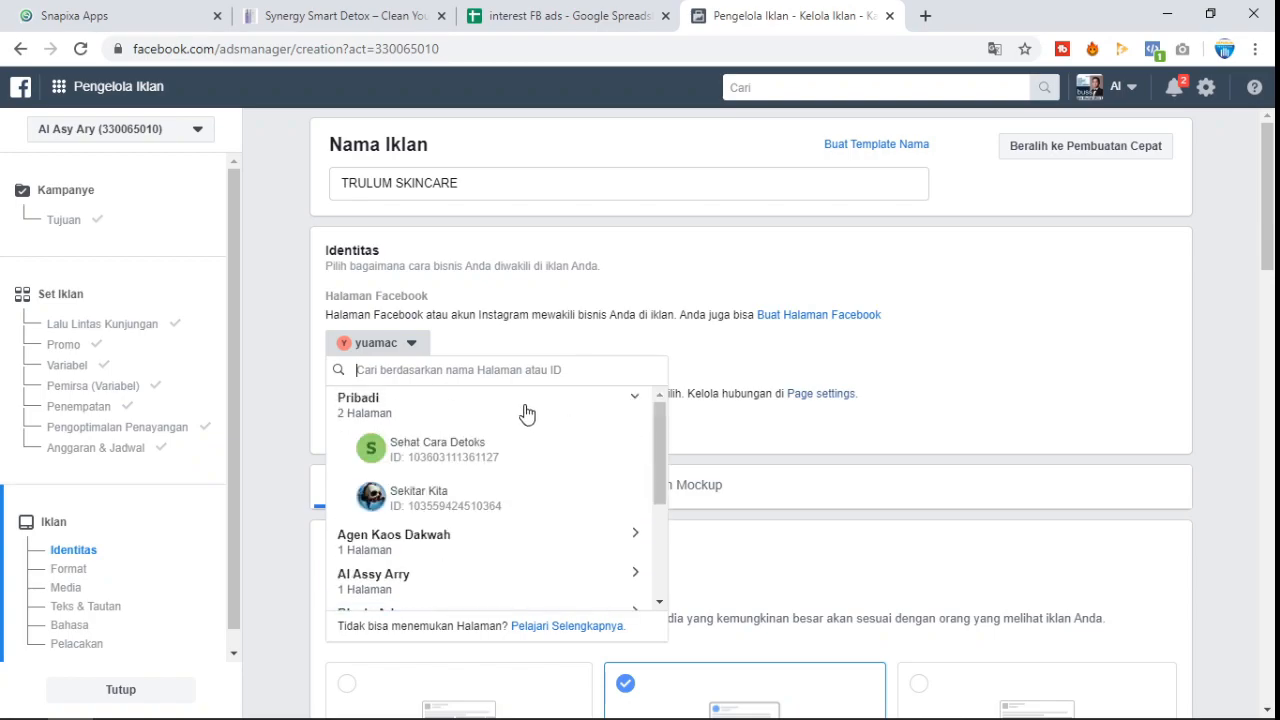
pyautogui.scroll(-2, 525, 459)
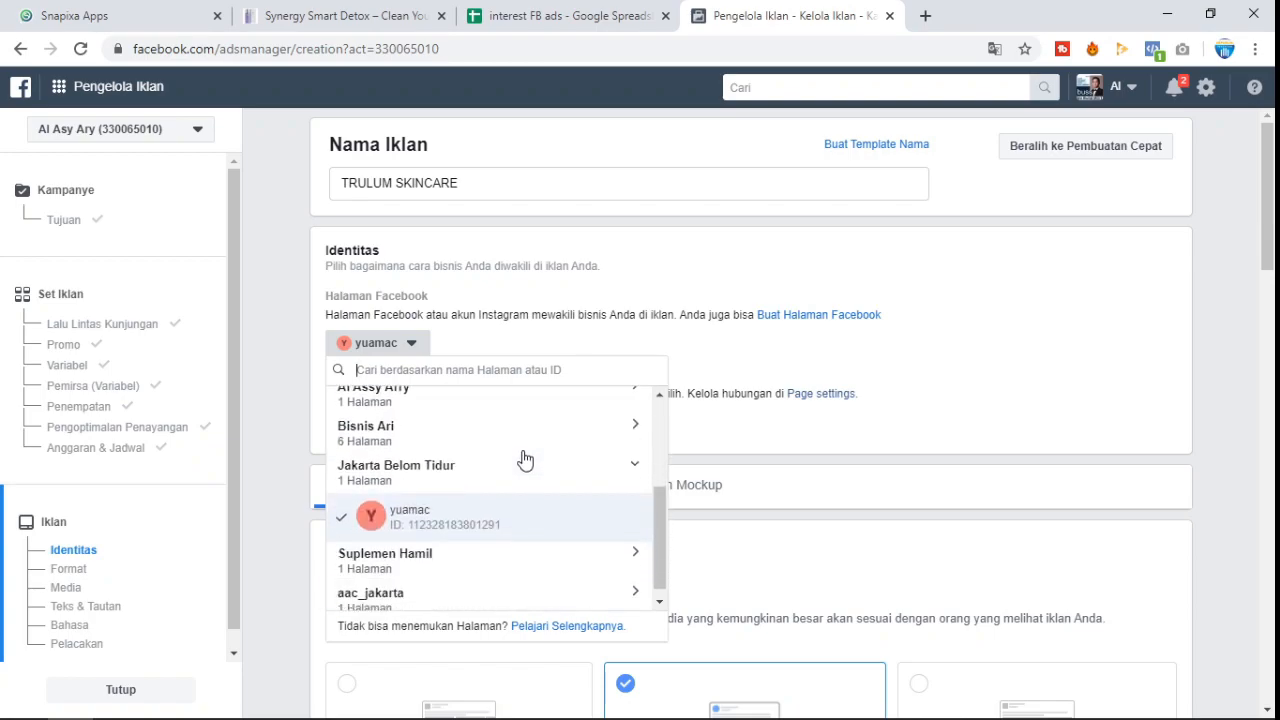
pyautogui.click(512, 438)
pyautogui.scroll(-2, 518, 446)
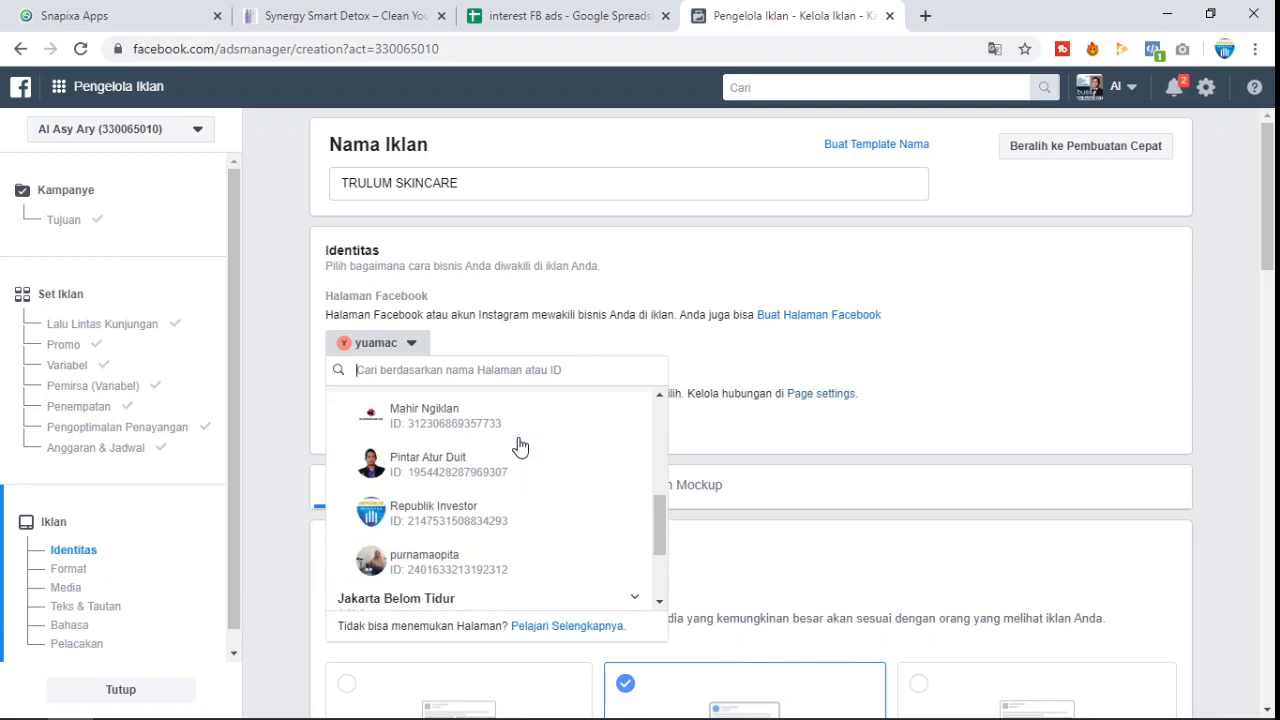
pyautogui.click(465, 535)
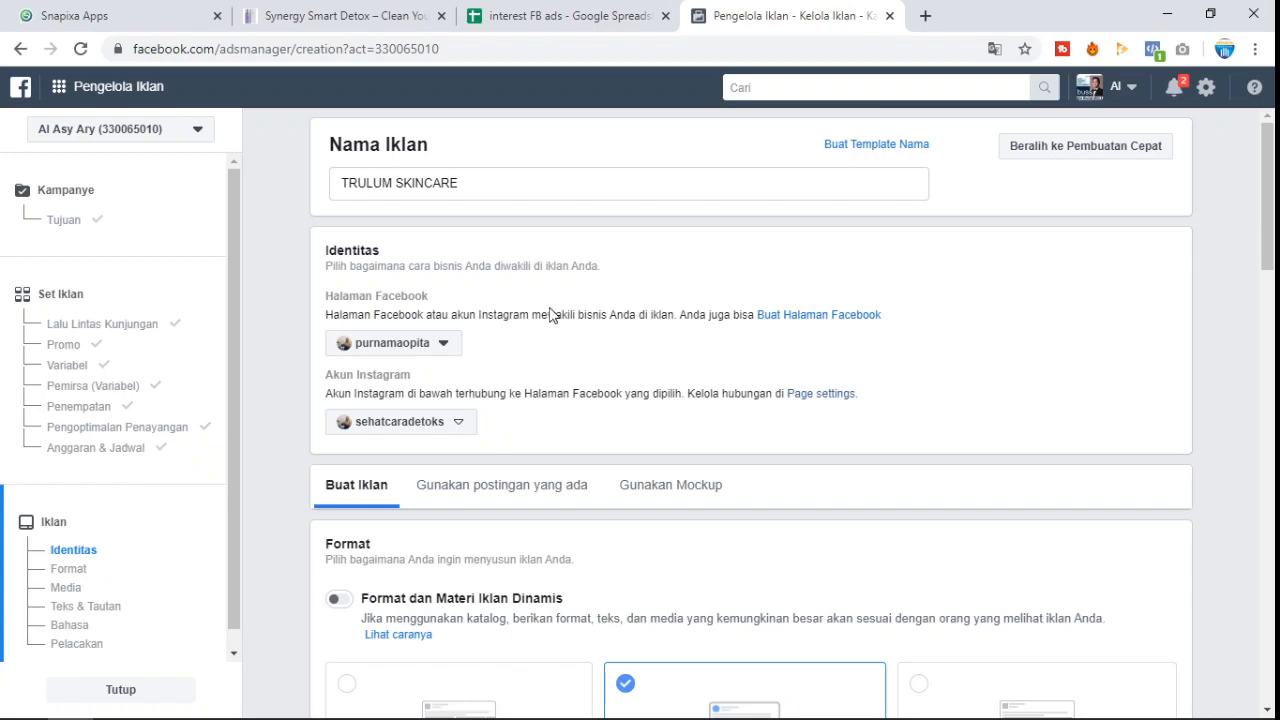
# Step: Keep the single image or video format and start adding an image to the ad's media
pyautogui.scroll(-1, 549, 315)
pyautogui.scroll(-1, 549, 315)
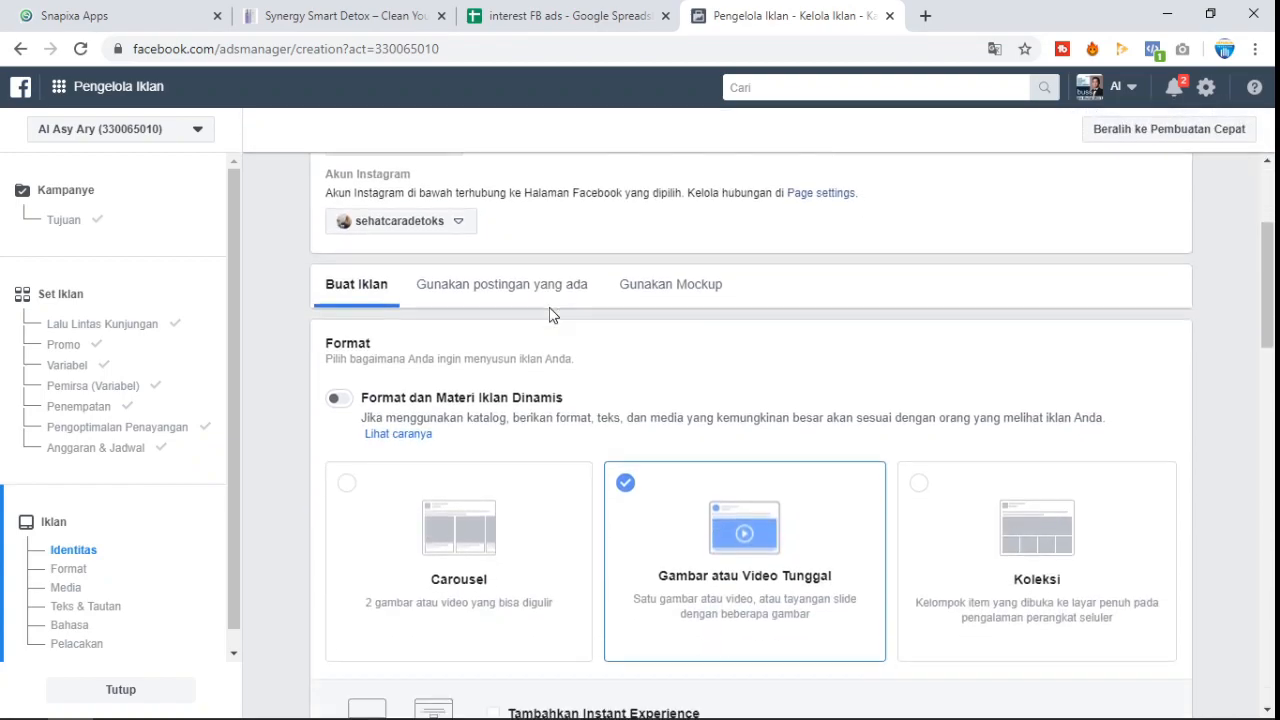
pyautogui.scroll(-1, 289, 313)
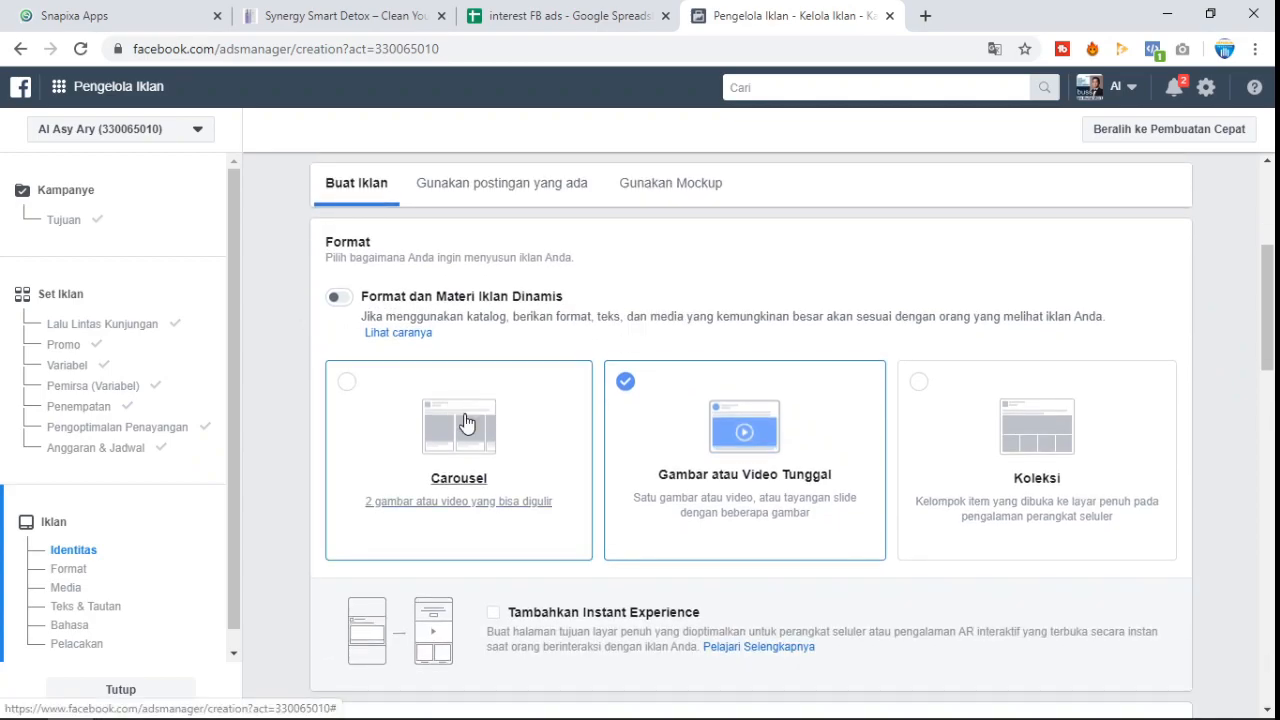
pyautogui.scroll(-2, 395, 372)
pyautogui.scroll(-2, 393, 372)
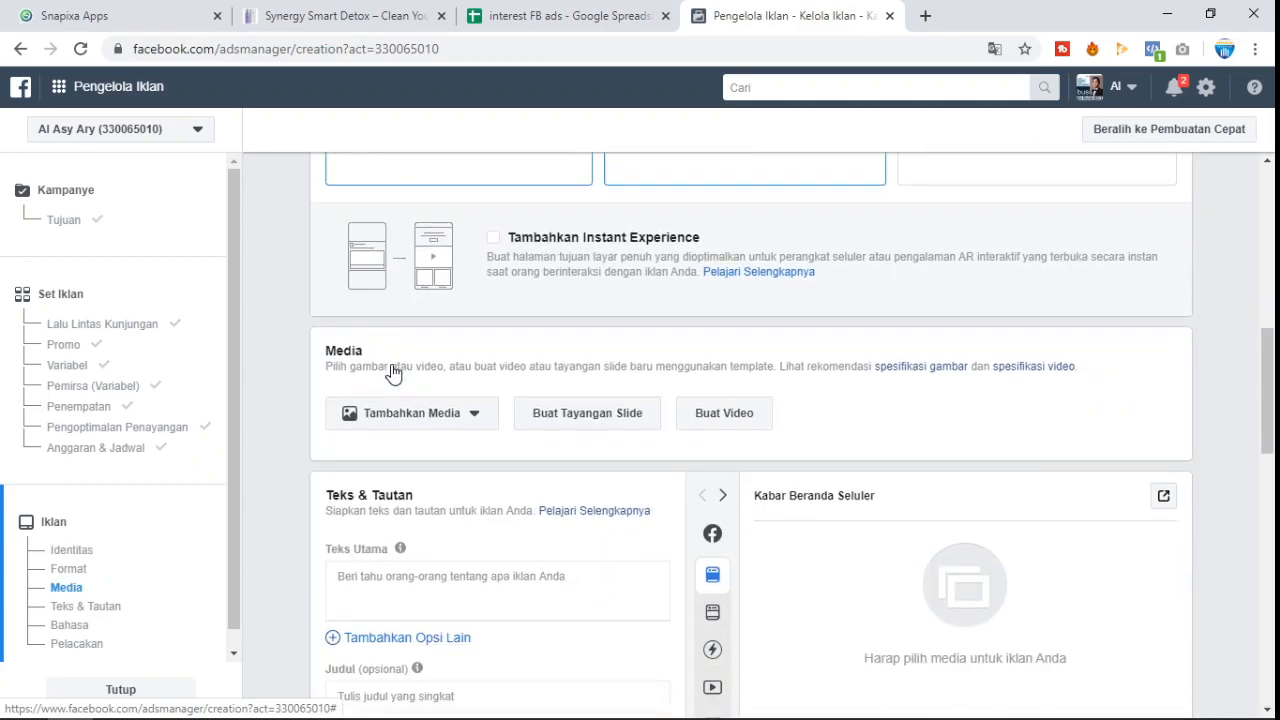
pyautogui.click(470, 418)
pyautogui.click(425, 456)
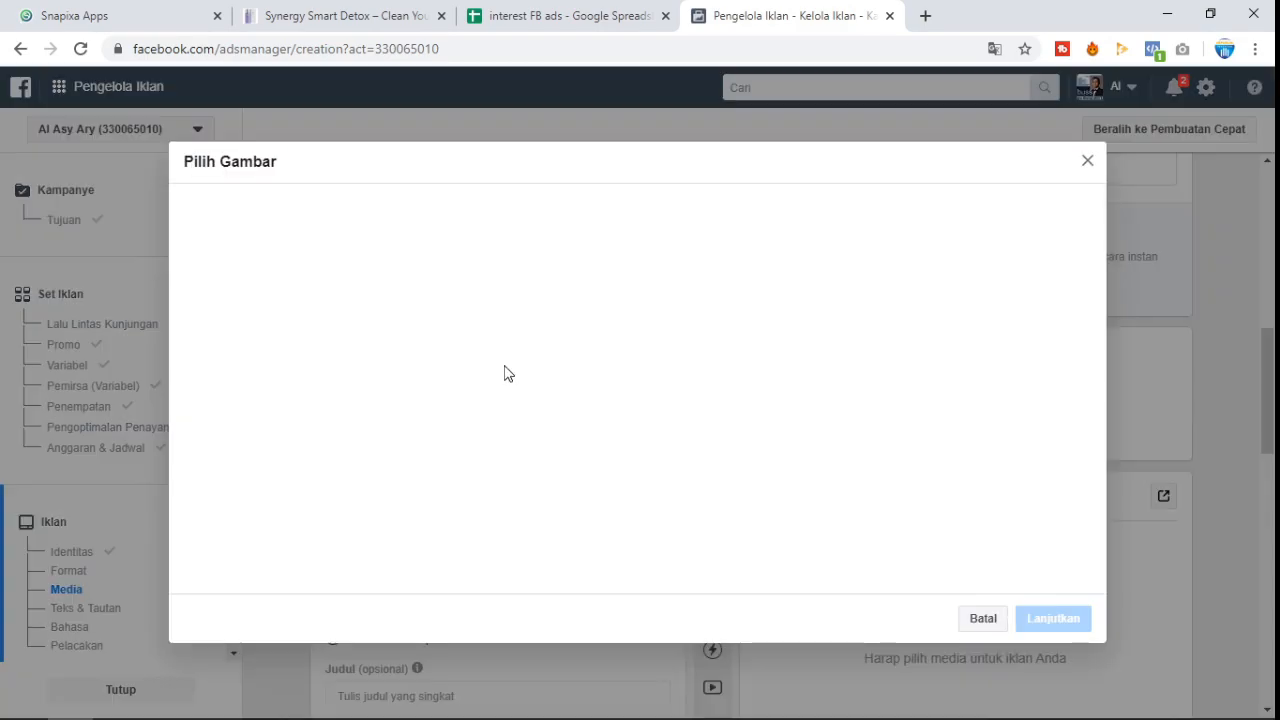
# Step: Upload TRULUM ALL IN ONE AMPULE.png from the YOUTUBE project's gambar folder on drive D and use it as the ad image
pyautogui.click(441, 210)
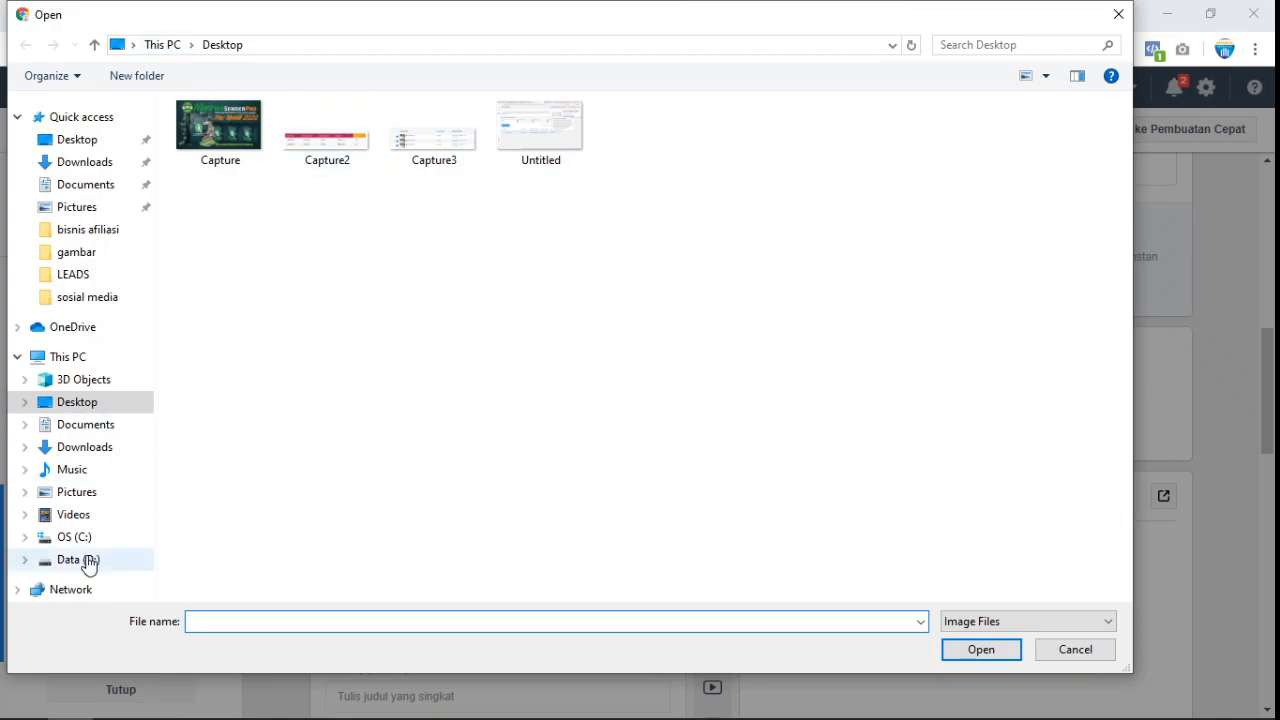
pyautogui.click(86, 560)
pyautogui.doubleClick(310, 170)
pyautogui.doubleClick(207, 326)
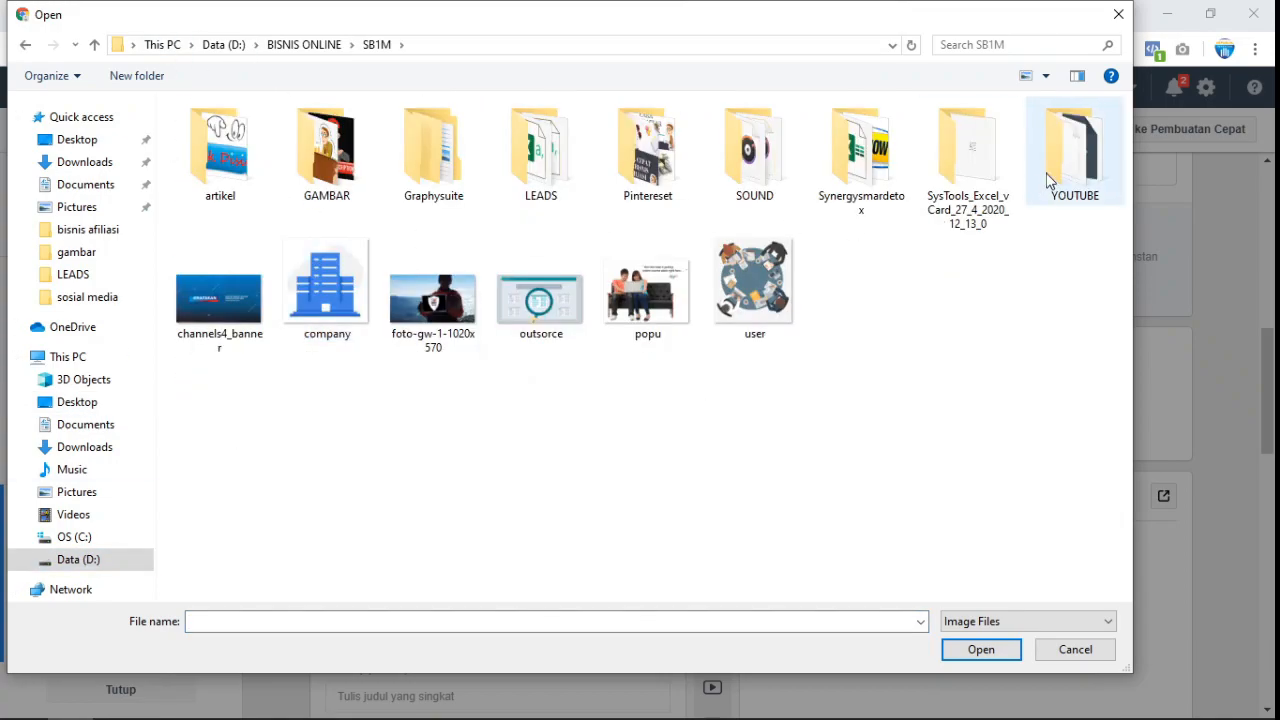
pyautogui.doubleClick(1045, 140)
pyautogui.click(262, 208)
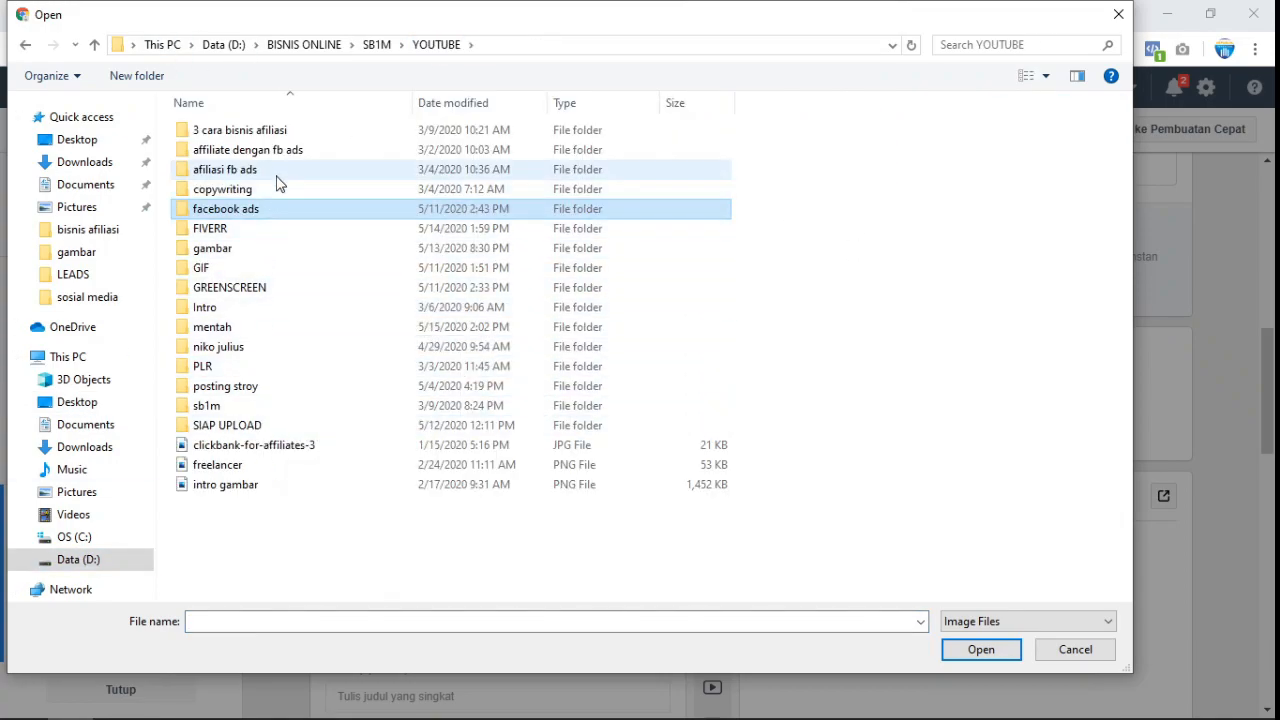
pyautogui.doubleClick(212, 248)
pyautogui.doubleClick(220, 300)
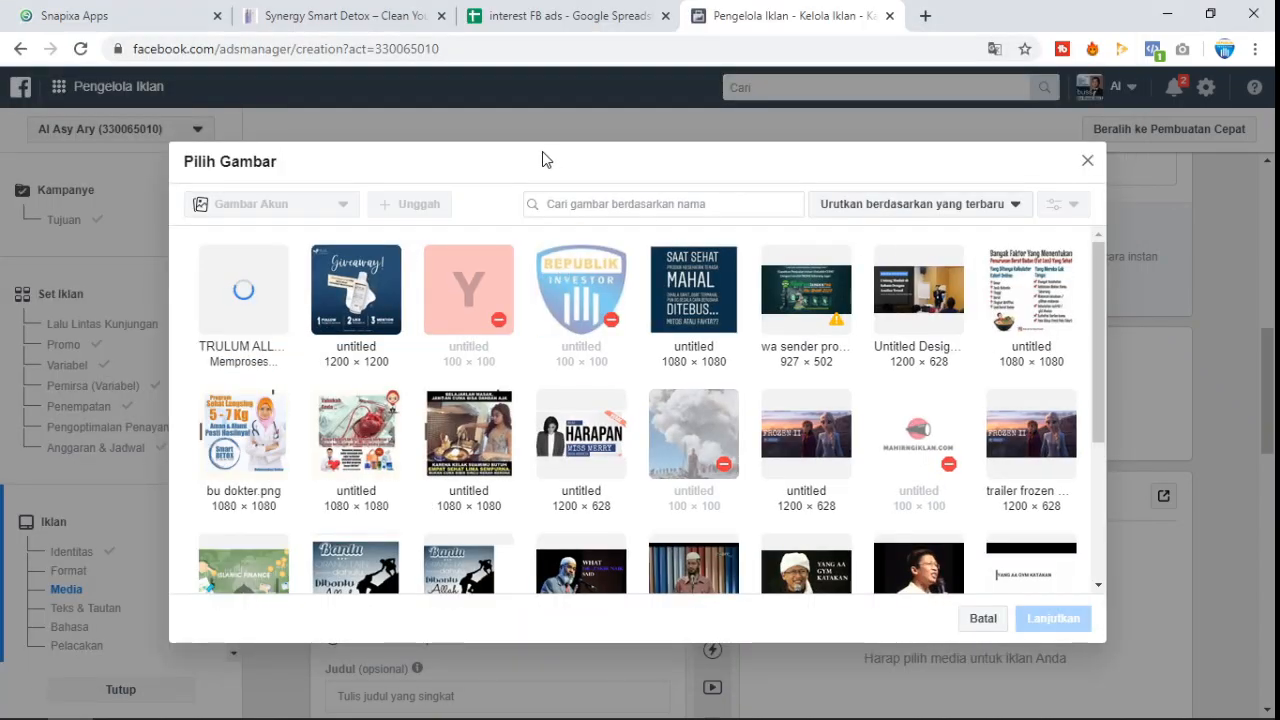
pyautogui.click(1053, 618)
# Step: Copy the web address of the Trulum All In One Ampule page open in the Synergy Smart Detox tab
pyautogui.scroll(-2, 695, 329)
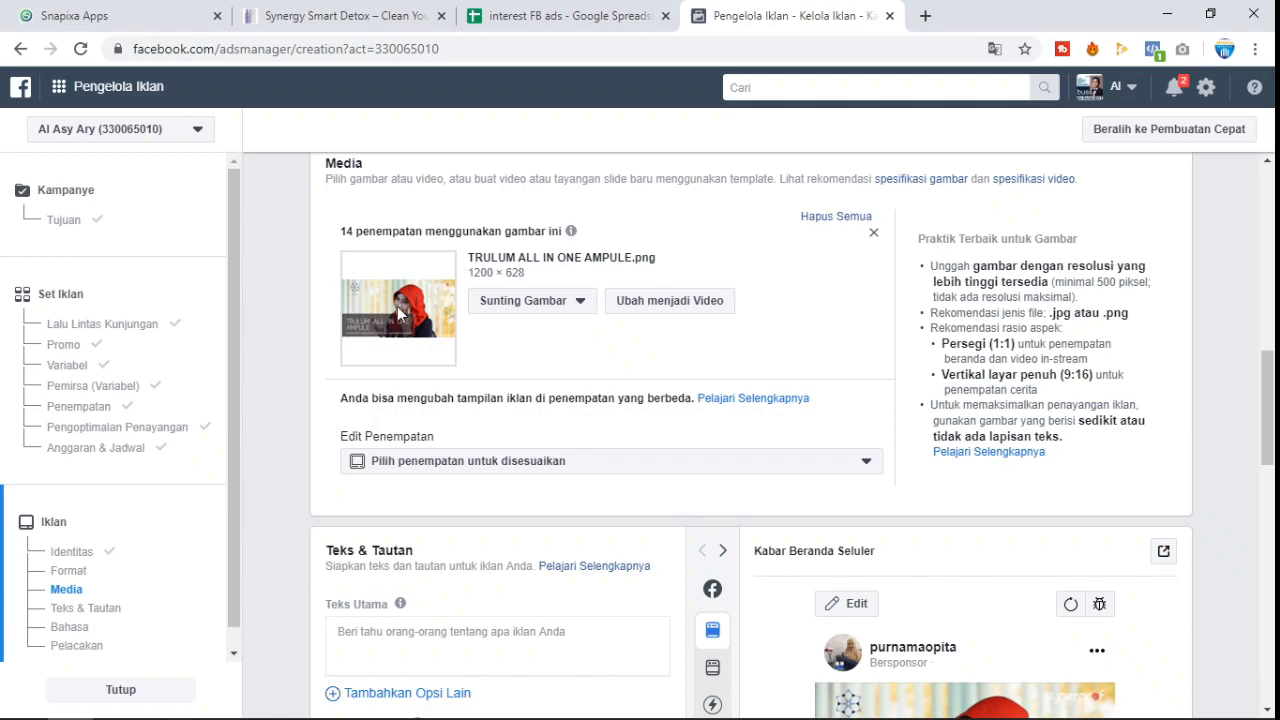
pyautogui.scroll(-4, 397, 308)
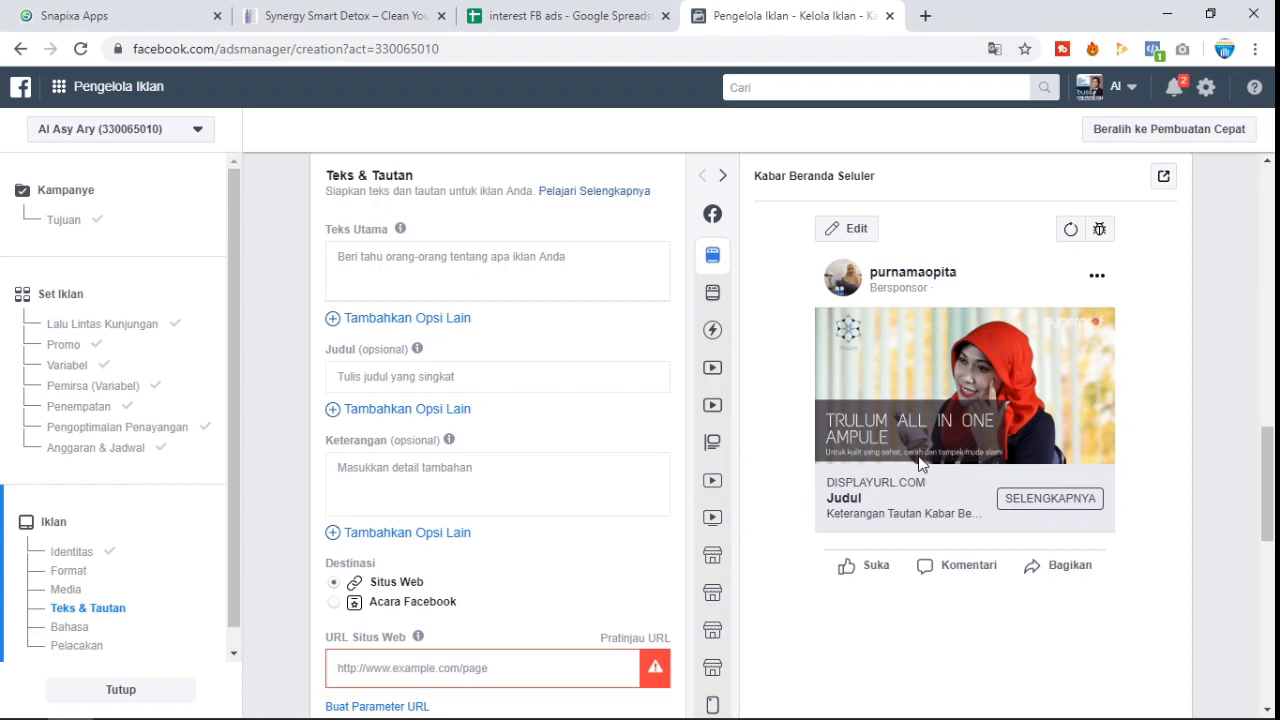
pyautogui.scroll(-3, 514, 391)
pyautogui.click(391, 387)
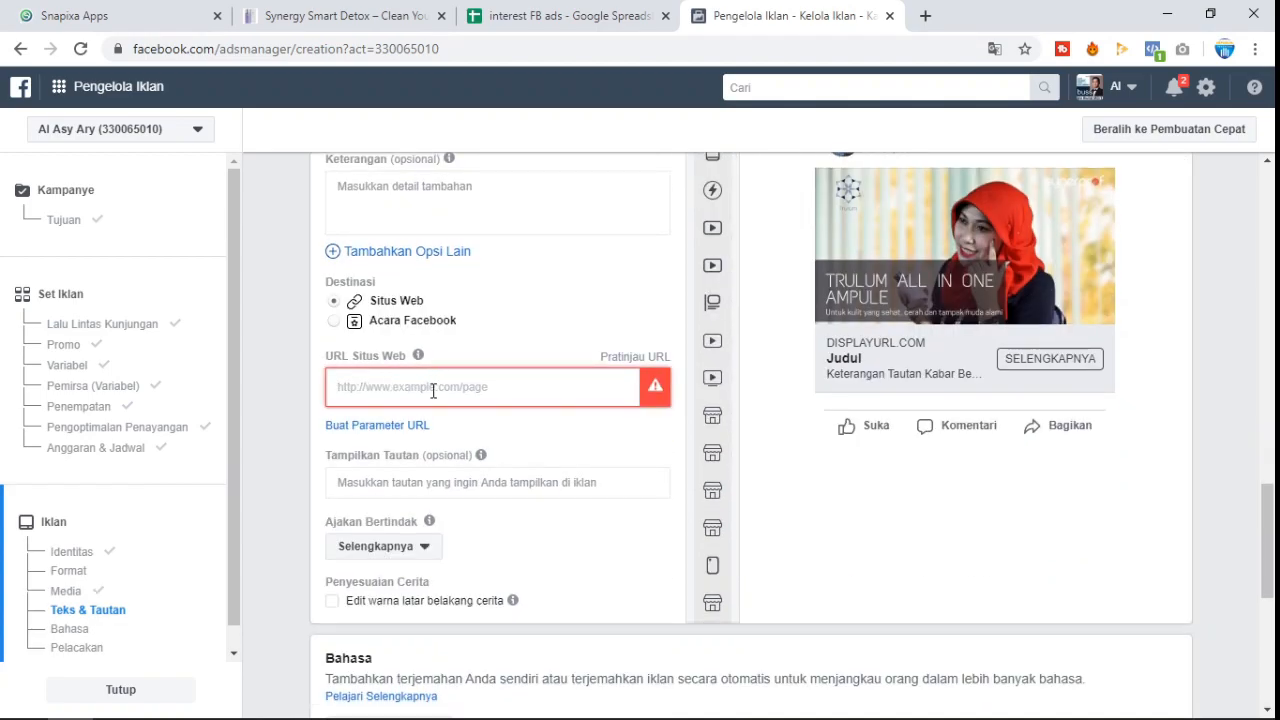
pyautogui.click(345, 15)
pyautogui.click(255, 48)
pyautogui.rightClick(257, 49)
pyautogui.click(293, 150)
pyautogui.click(790, 15)
pyautogui.click(467, 380)
pyautogui.hotkey('ctrl', 'v')
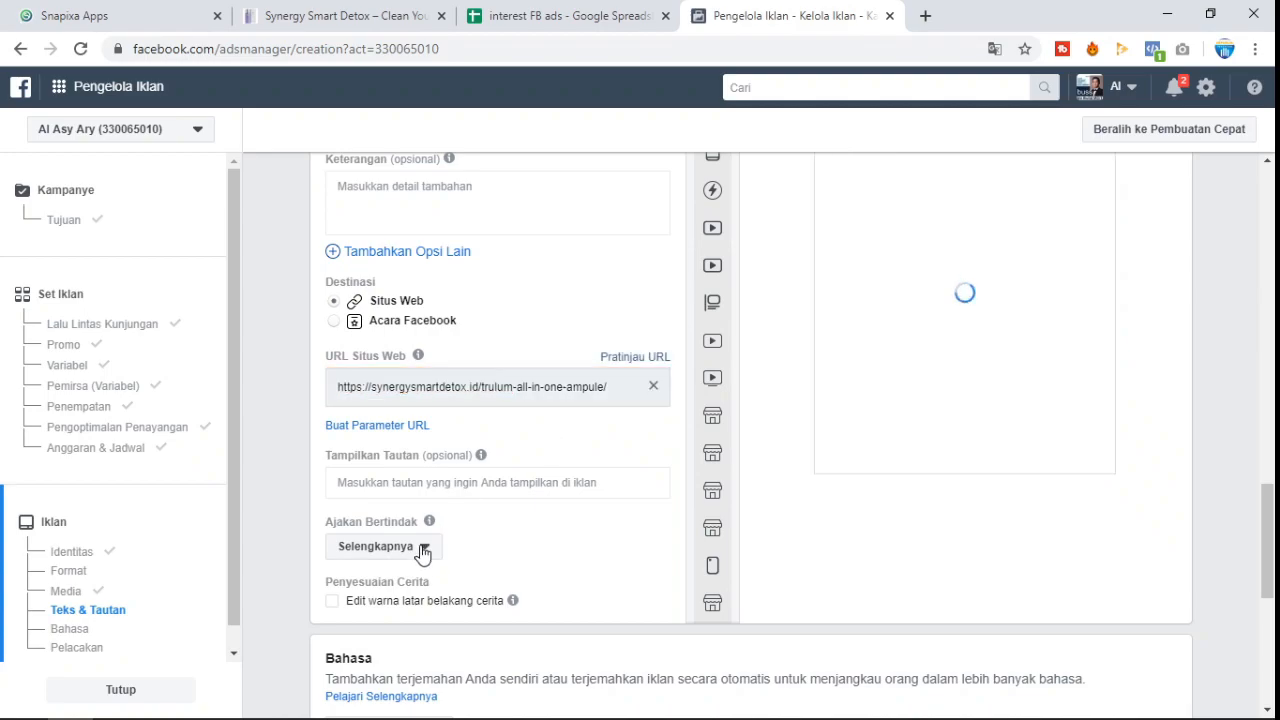
pyautogui.click(422, 548)
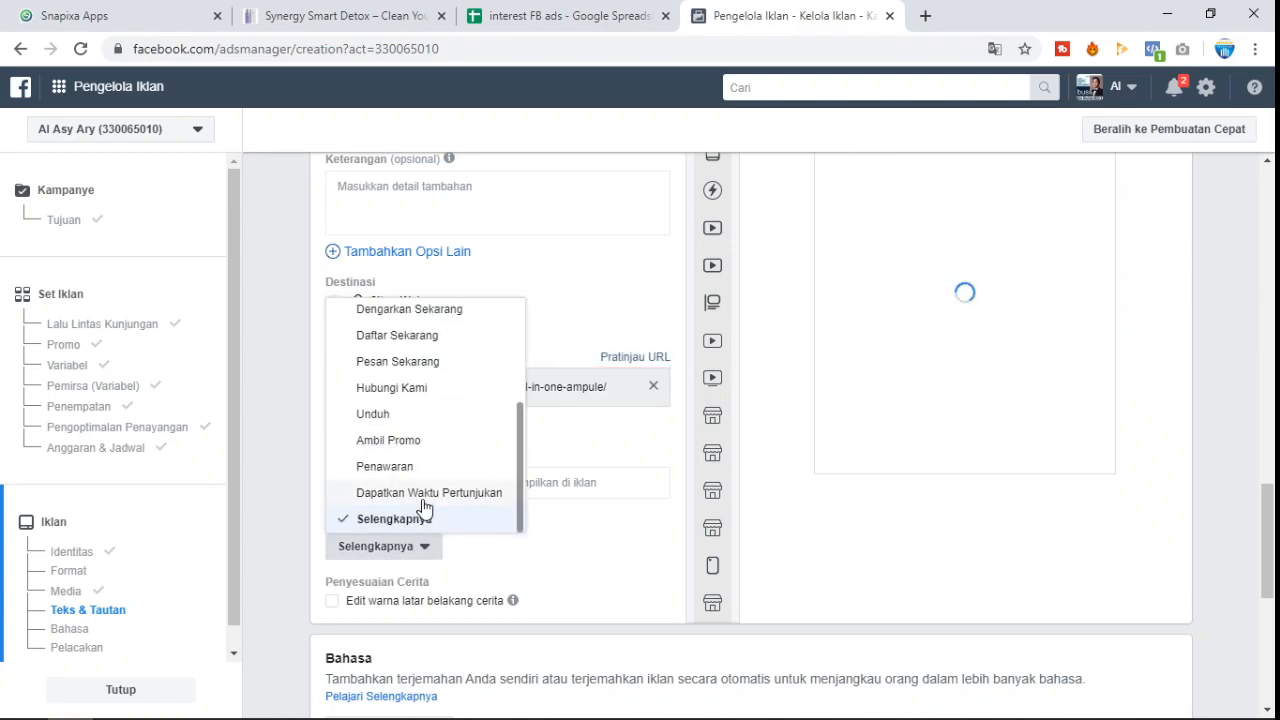
pyautogui.click(434, 362)
# Step: Enter the primary text "RASAKAN BEDANYA", a blank line, and "Kulit cantik dengan Trulum All In One Ampule"
pyautogui.scroll(4, 573, 320)
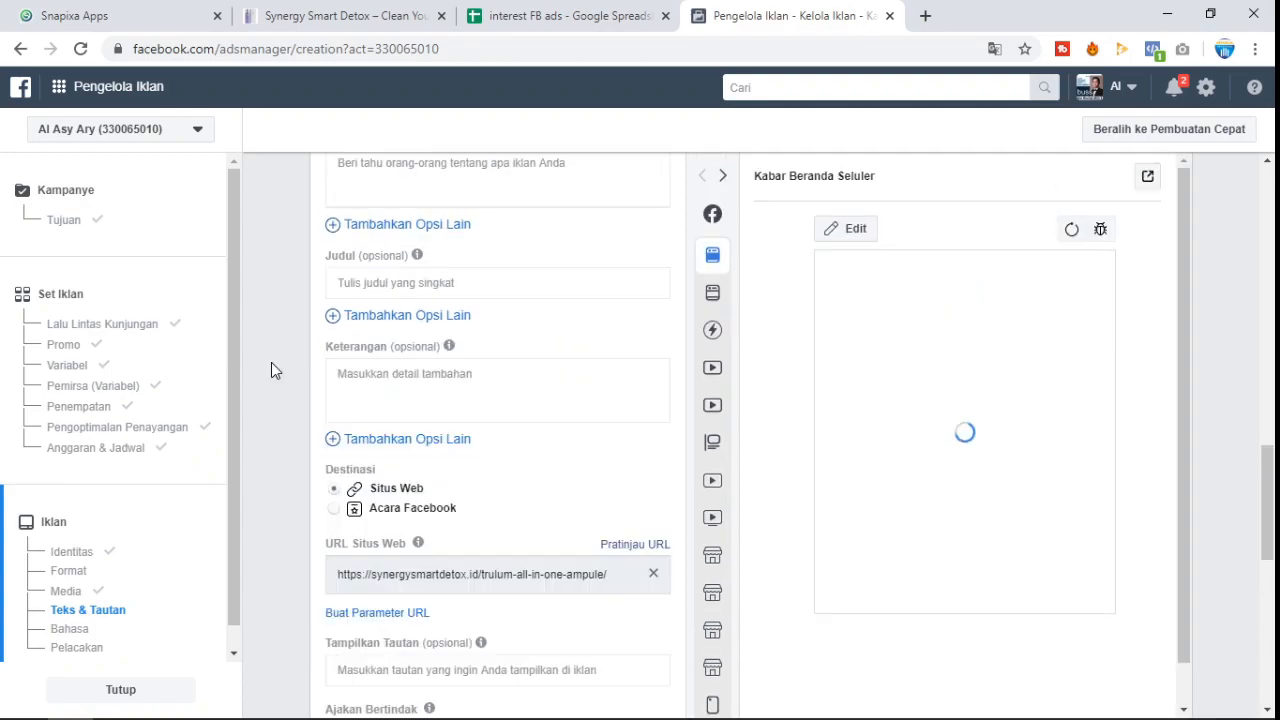
pyautogui.click(430, 349)
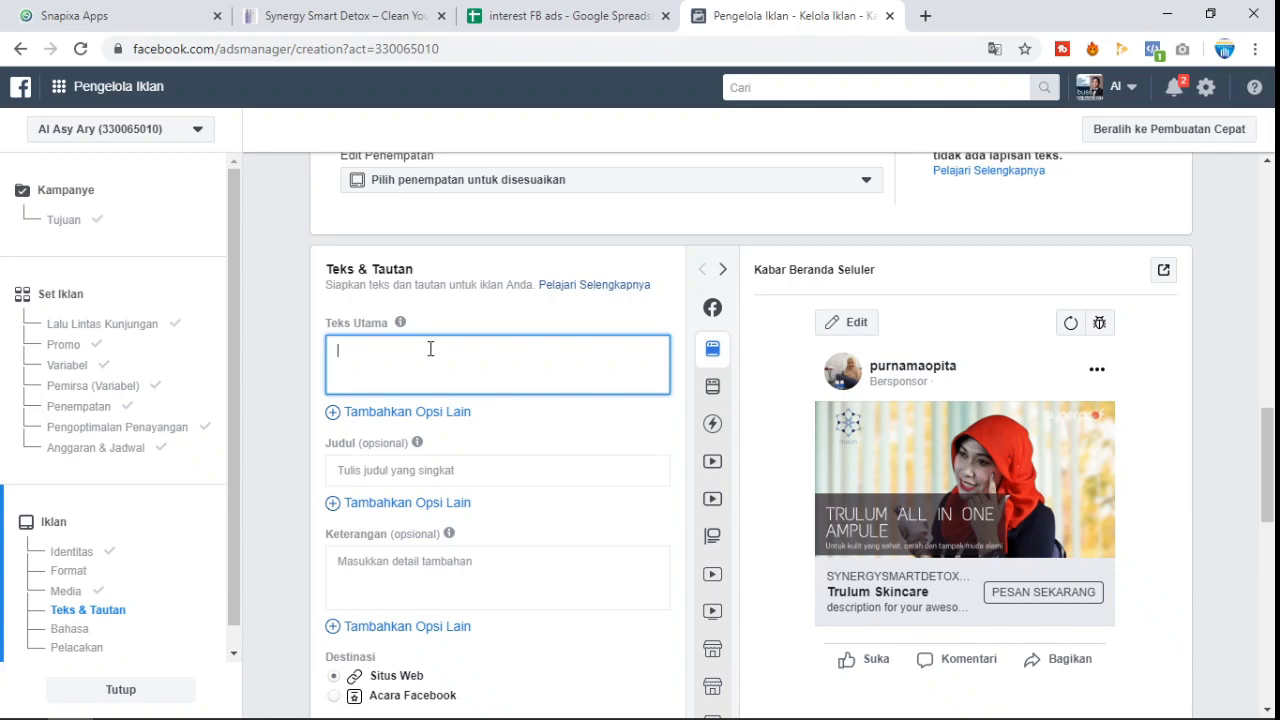
pyautogui.write('RASAKAN BEDANYA')
pyautogui.press('Return')
pyautogui.press('Return')
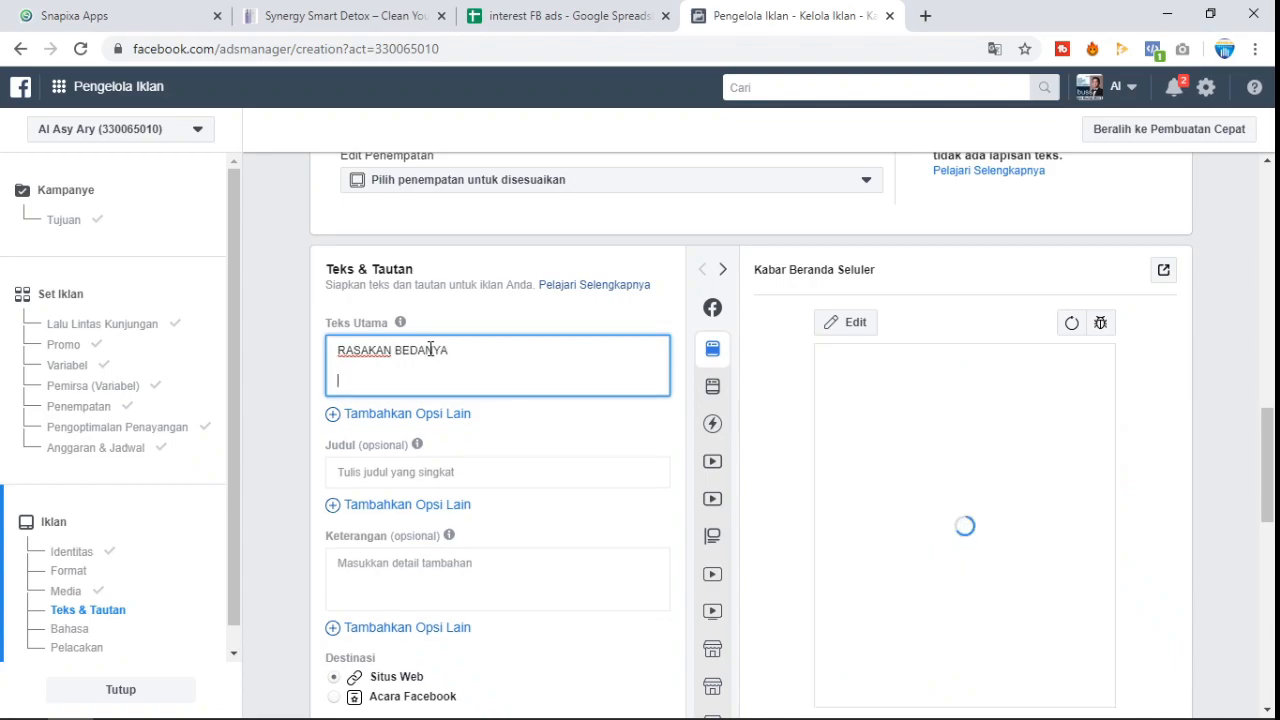
pyautogui.write('Kulit canti ')
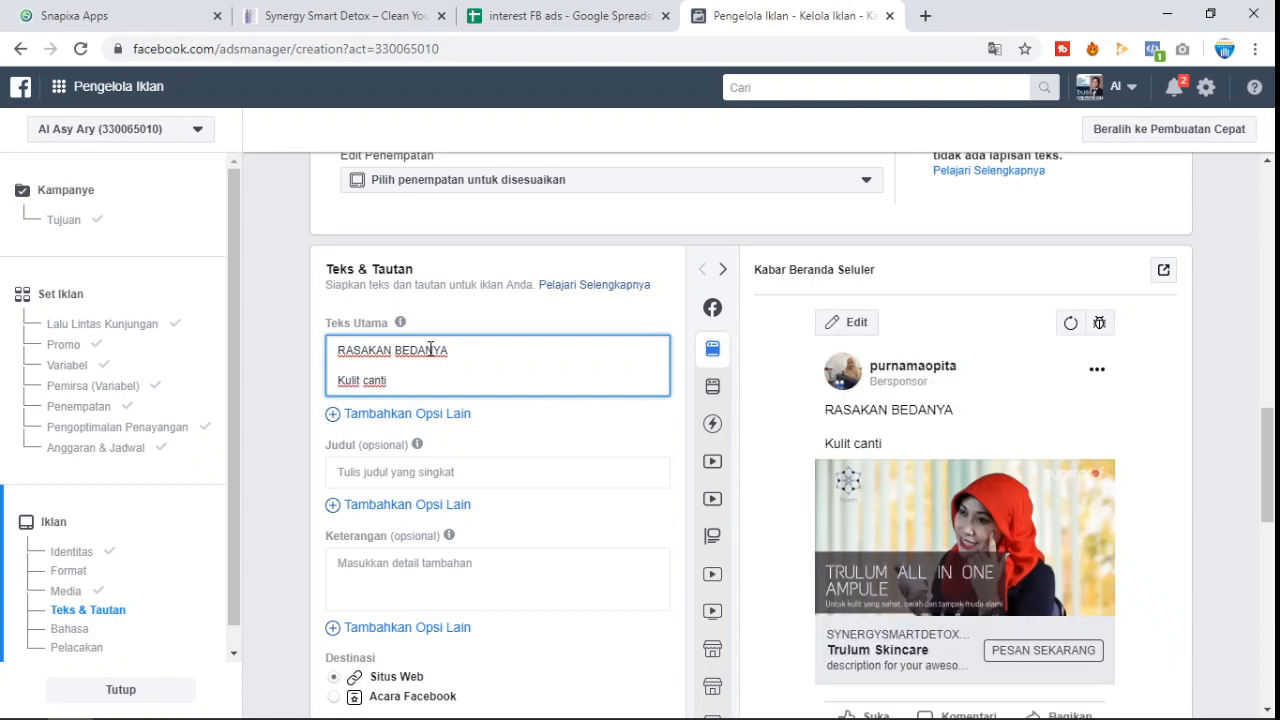
pyautogui.write('k dengan Trulum ')
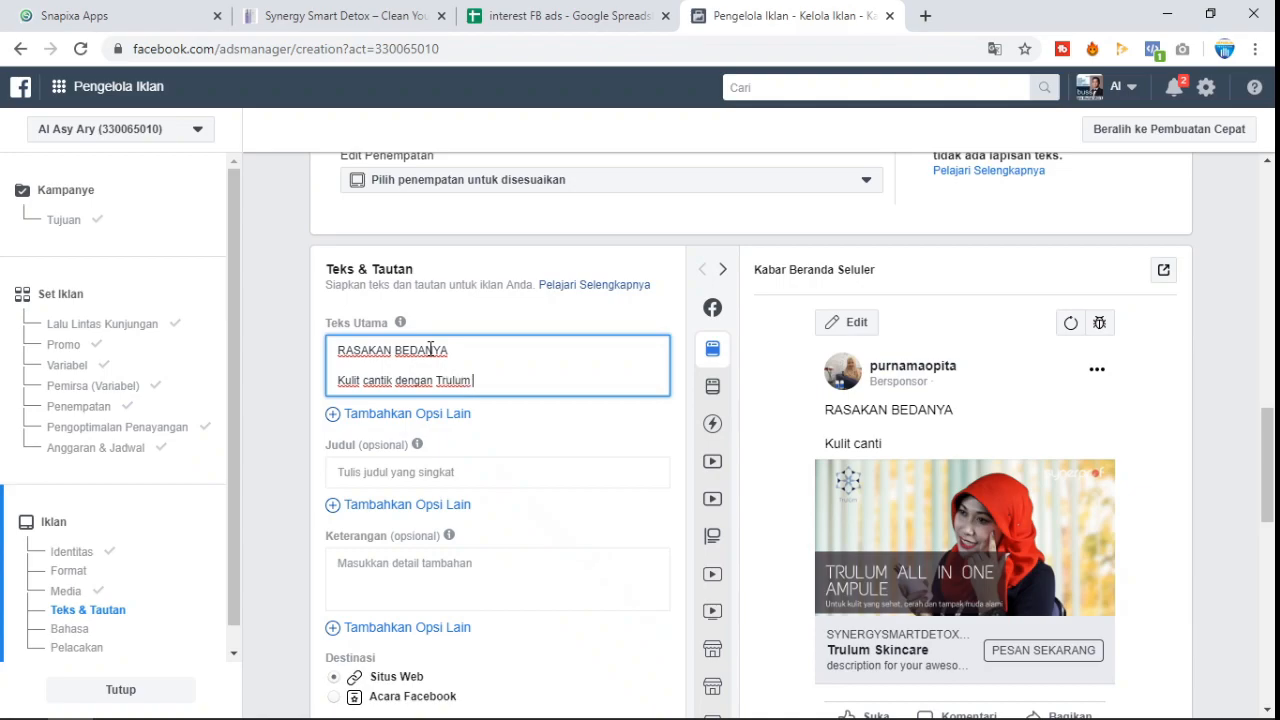
pyautogui.write('All In One Ampule')
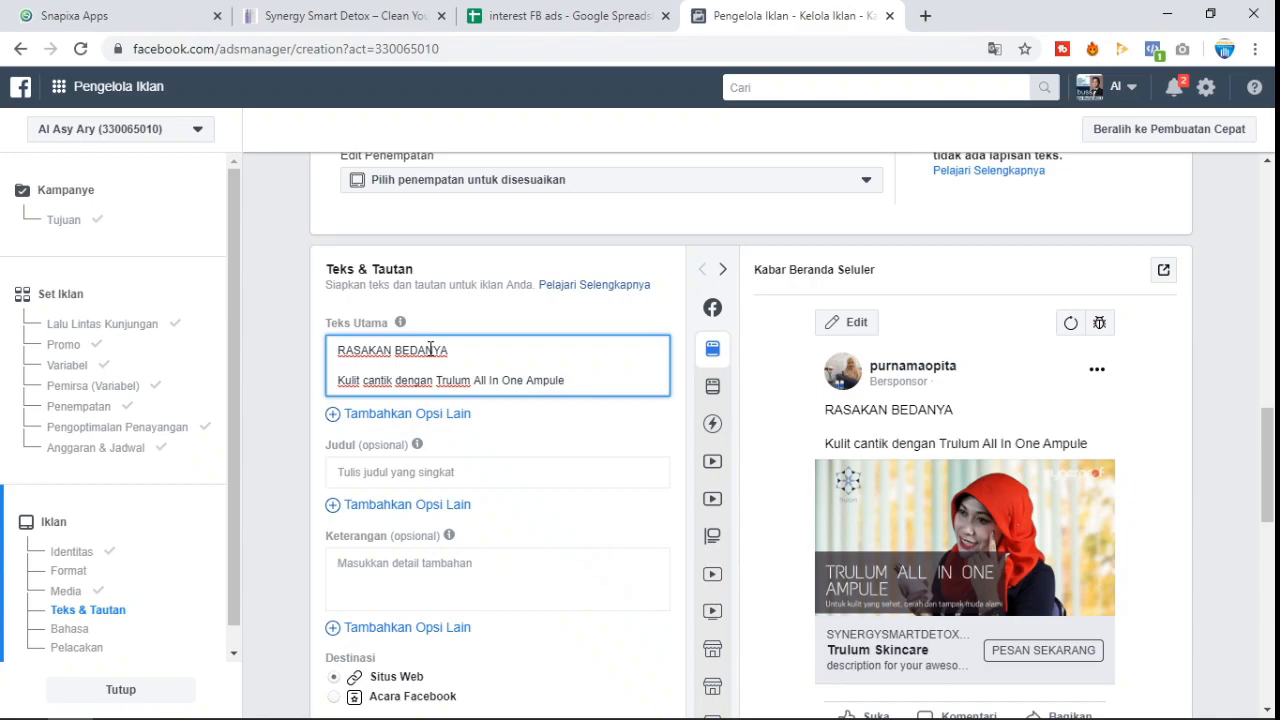
# Step: Search Google for emoji in a new tab, open getemoji.com and copy the heart-eyes smiley
pyautogui.press('Up')
pyautogui.press('Up')
pyautogui.click(925, 15)
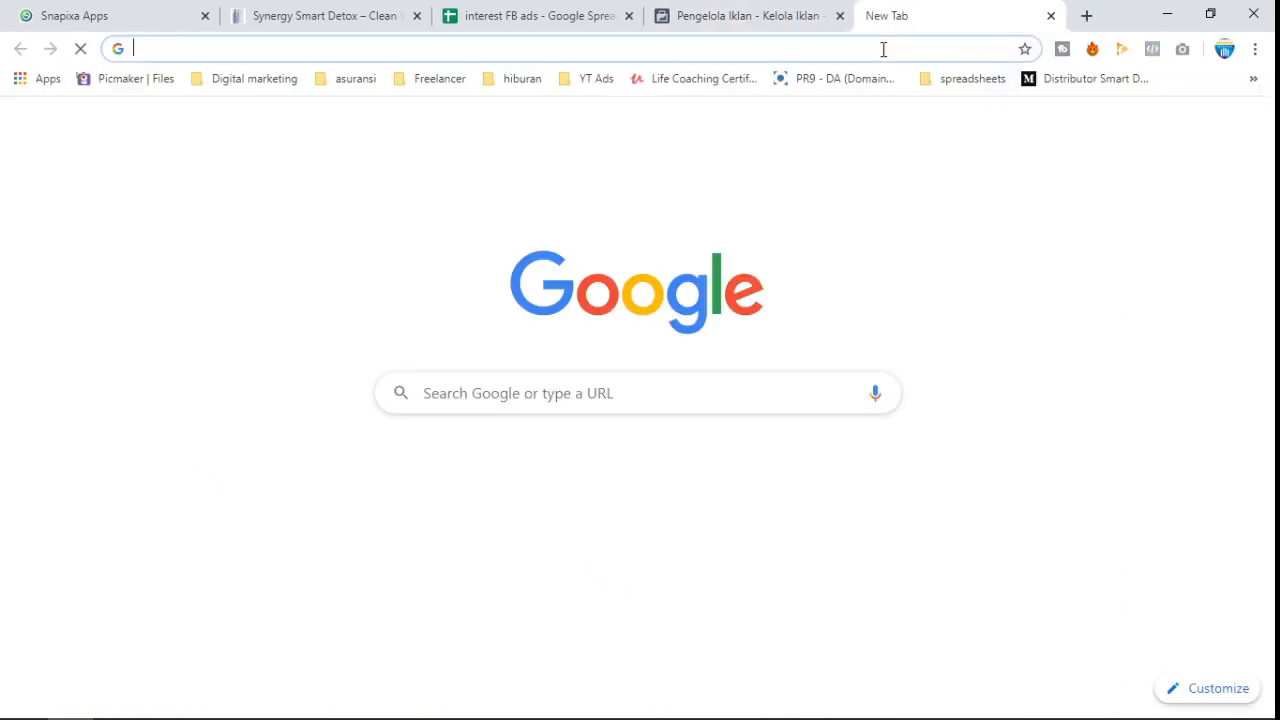
pyautogui.write('emoji')
pyautogui.press('Return')
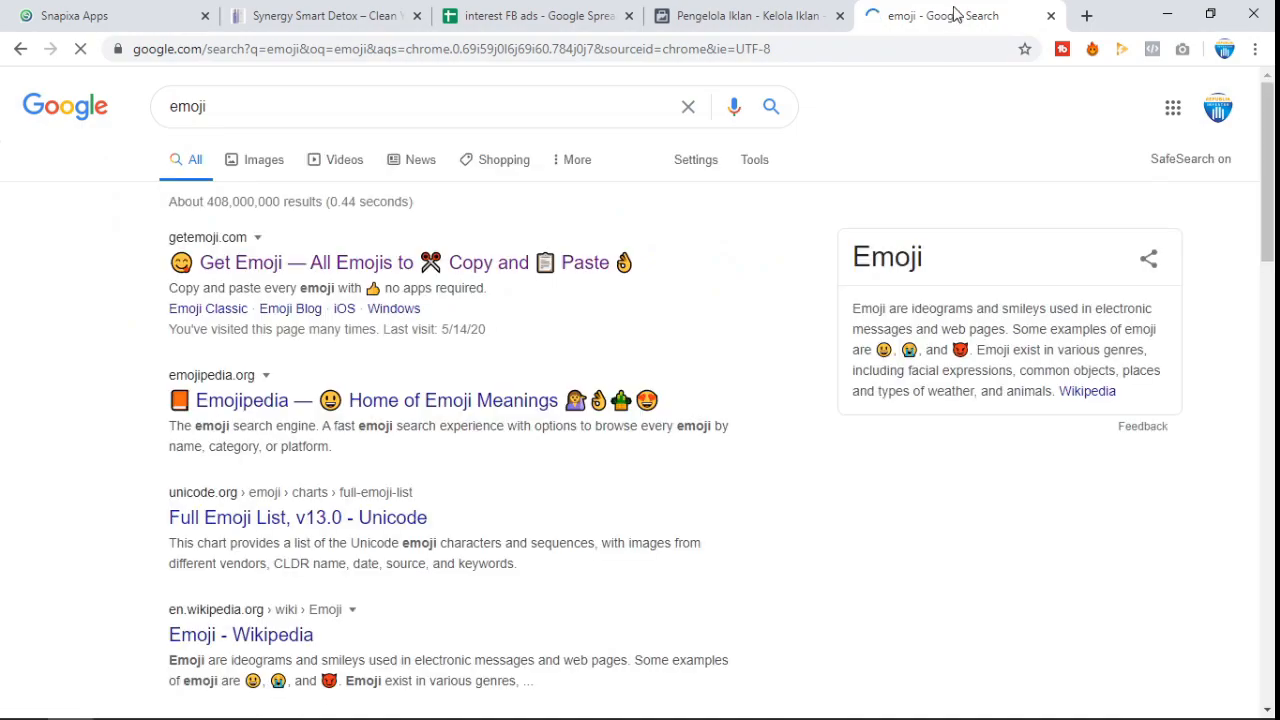
pyautogui.click(335, 266)
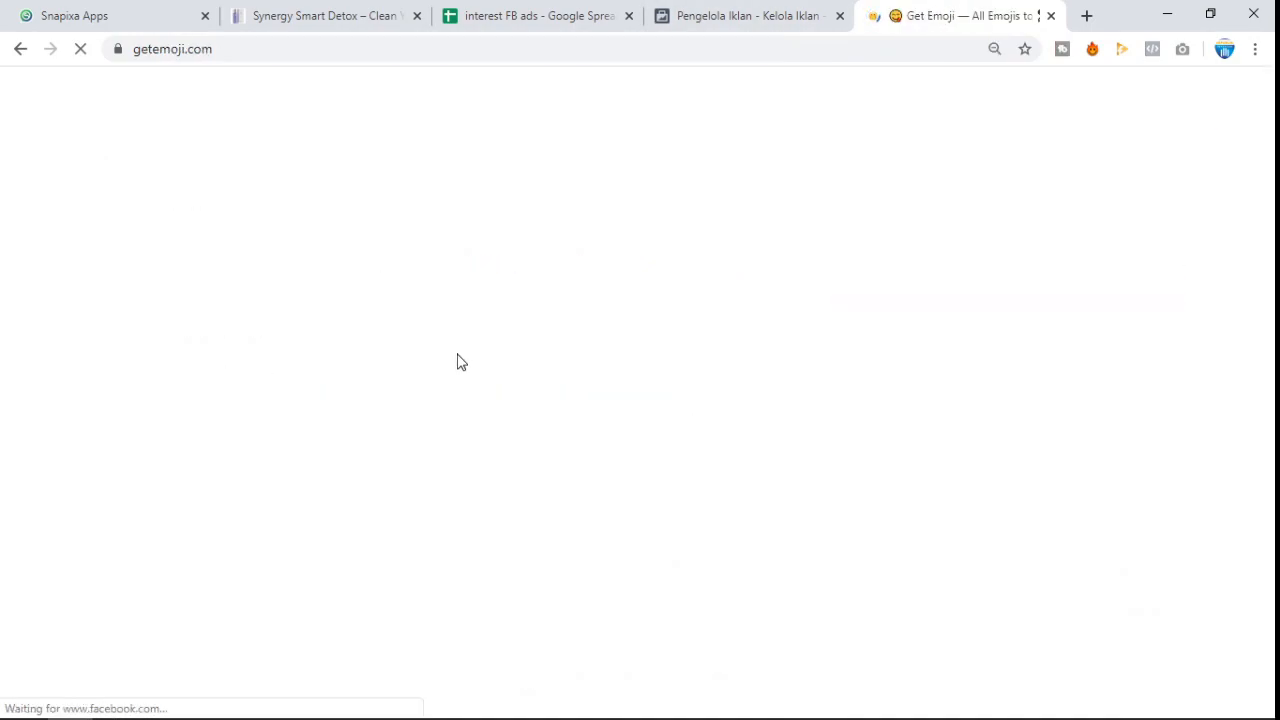
pyautogui.scroll(-5, 669, 414)
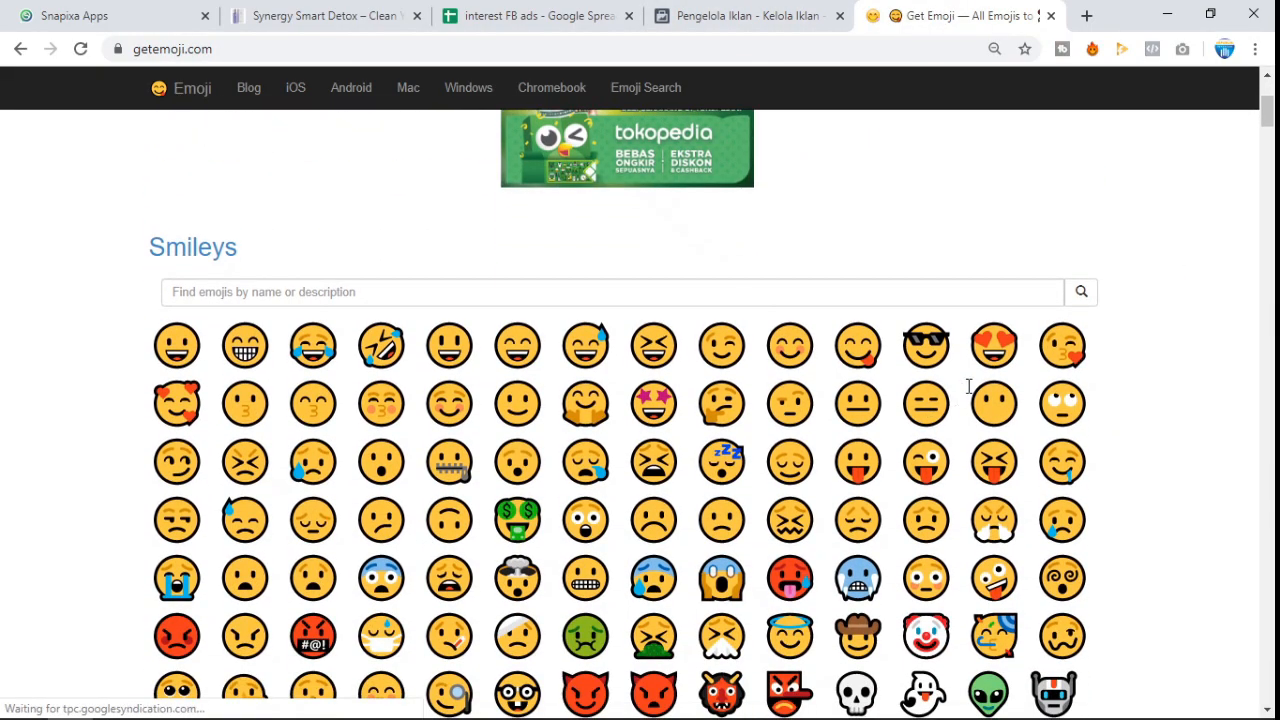
pyautogui.click(994, 343)
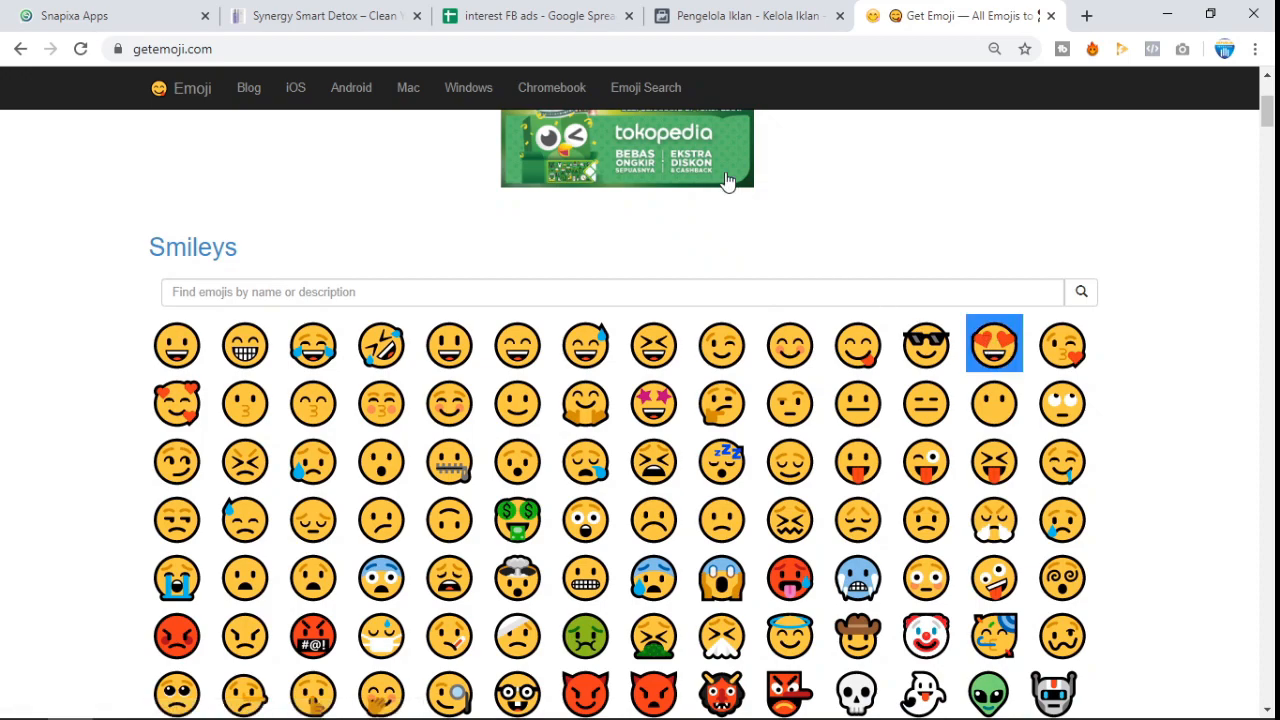
# Step: Insert two heart-eyes emojis after "RASAKAN BEDANYA" in the ad's primary text
pyautogui.click(718, 12)
pyautogui.hotkey('ctrl', 'v')
pyautogui.hotkey('ctrl', 'v')
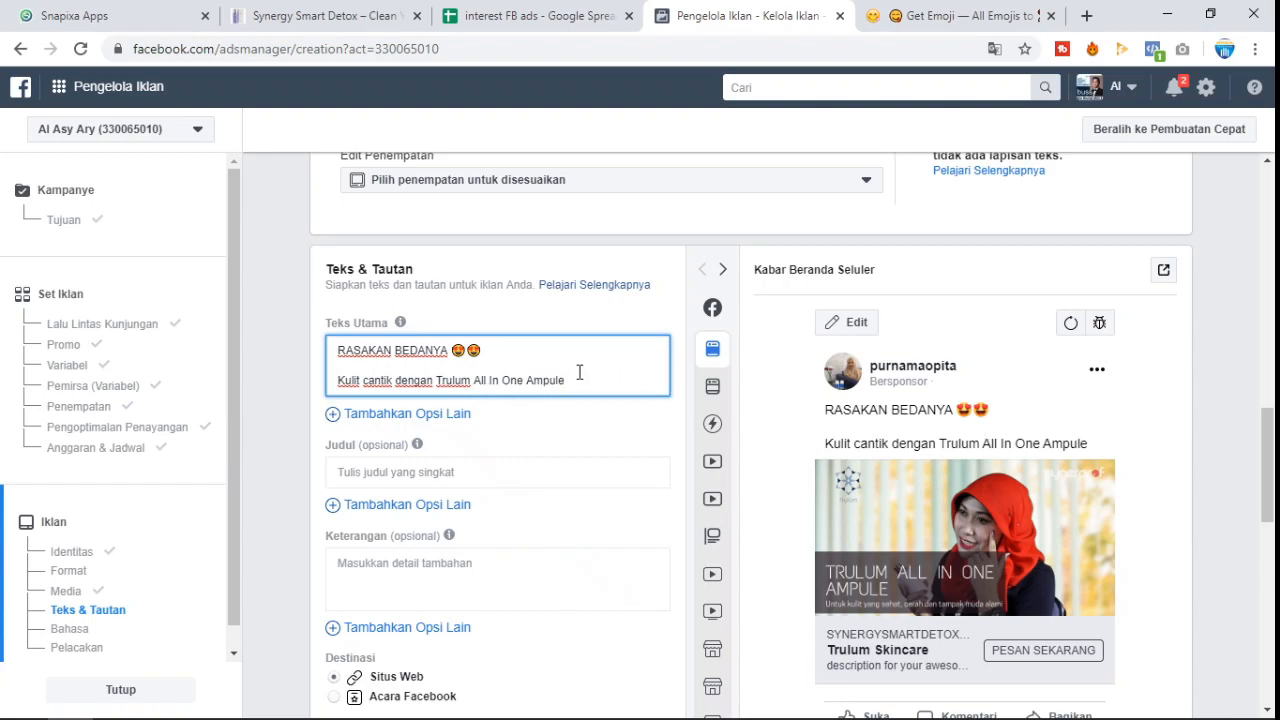
pyautogui.click(475, 316)
# Step: Enable Facebook Pixel conversion tracking for the ad and confirm the campaign
pyautogui.scroll(-2, 514, 337)
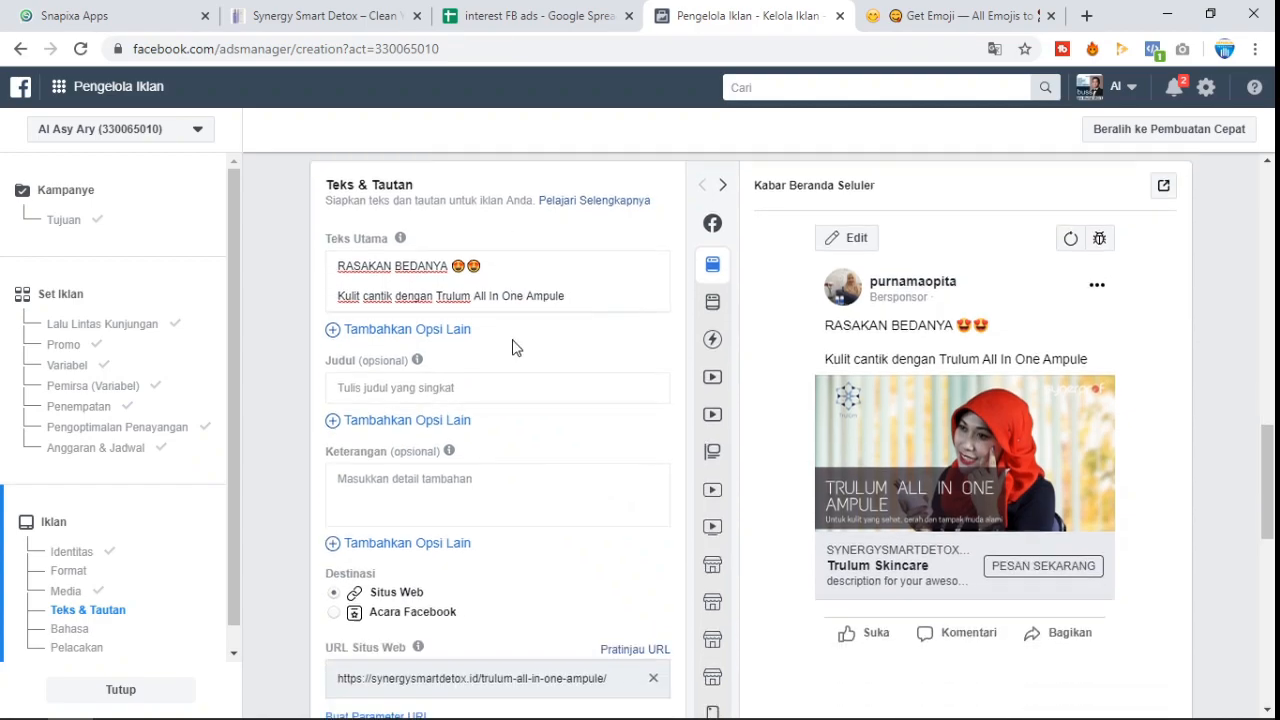
pyautogui.scroll(-2, 517, 466)
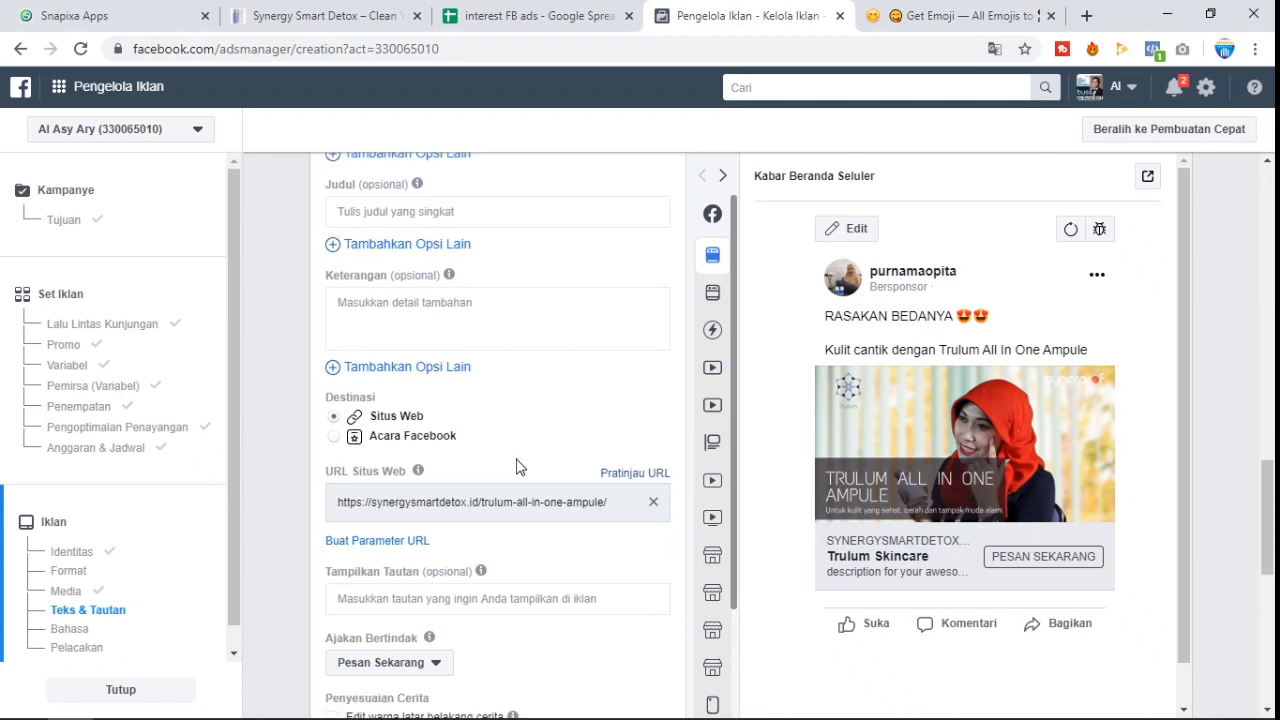
pyautogui.scroll(-5, 452, 413)
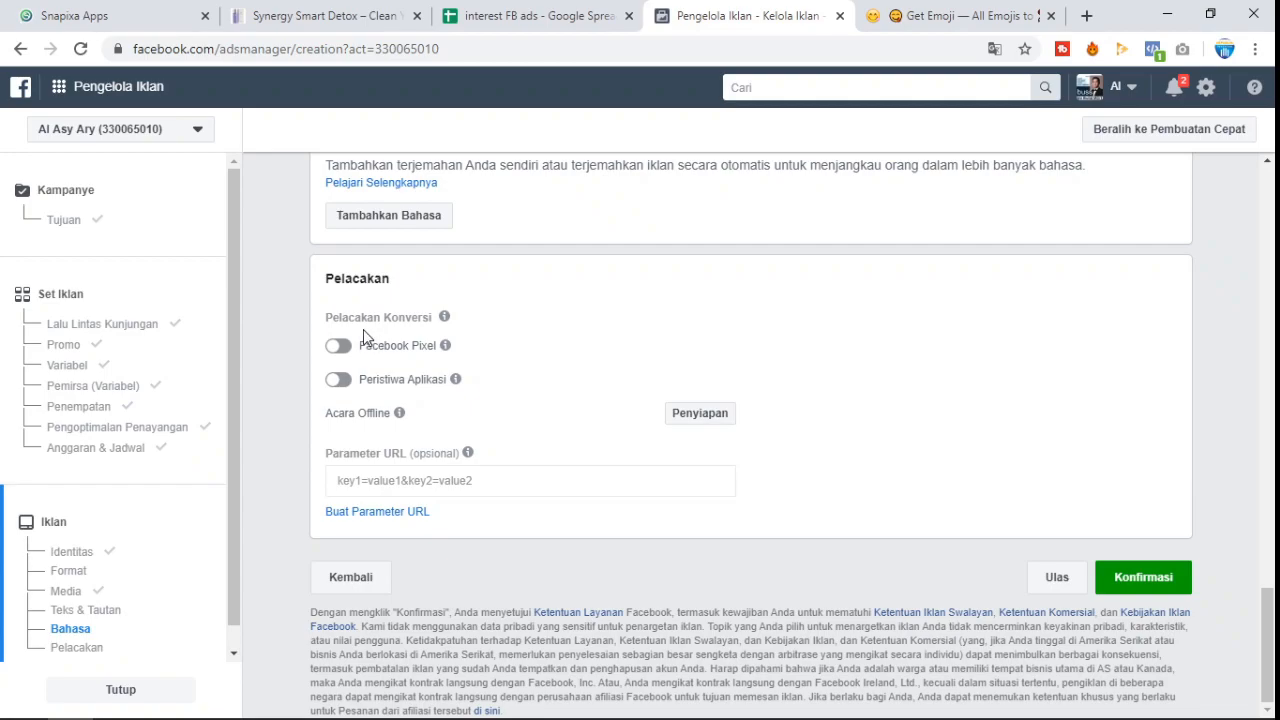
pyautogui.click(343, 347)
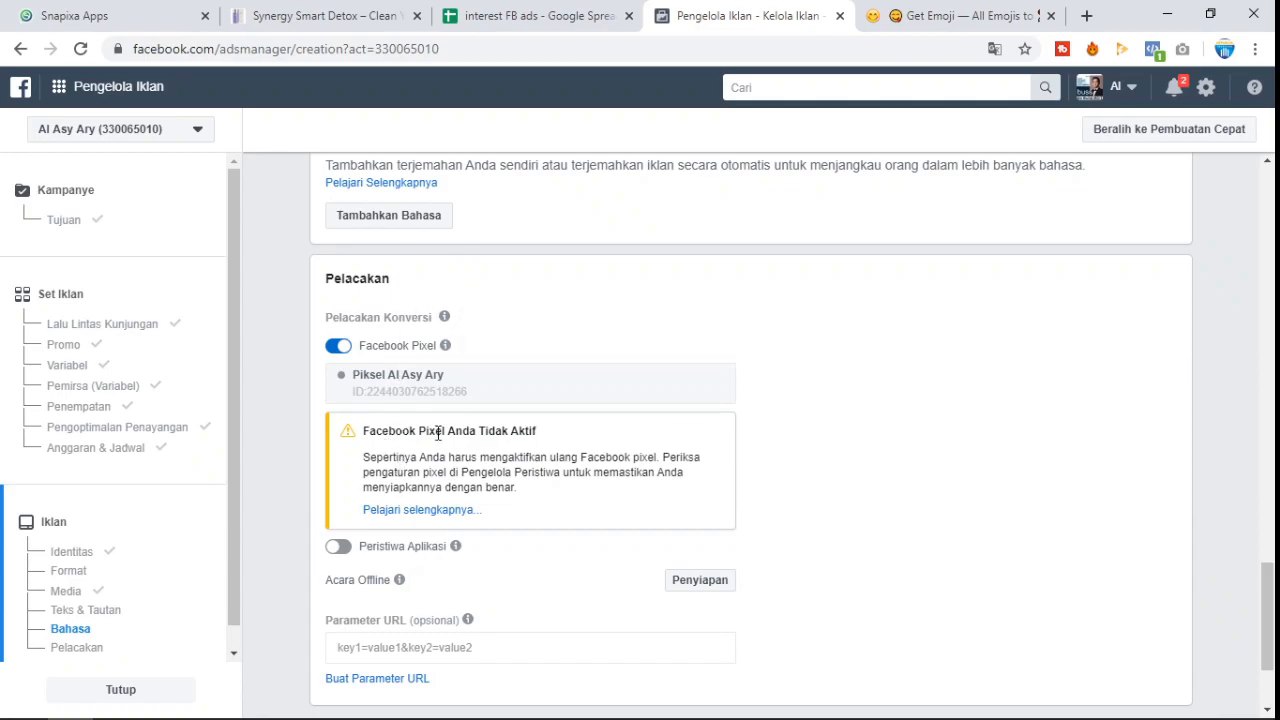
pyautogui.scroll(-1, 531, 431)
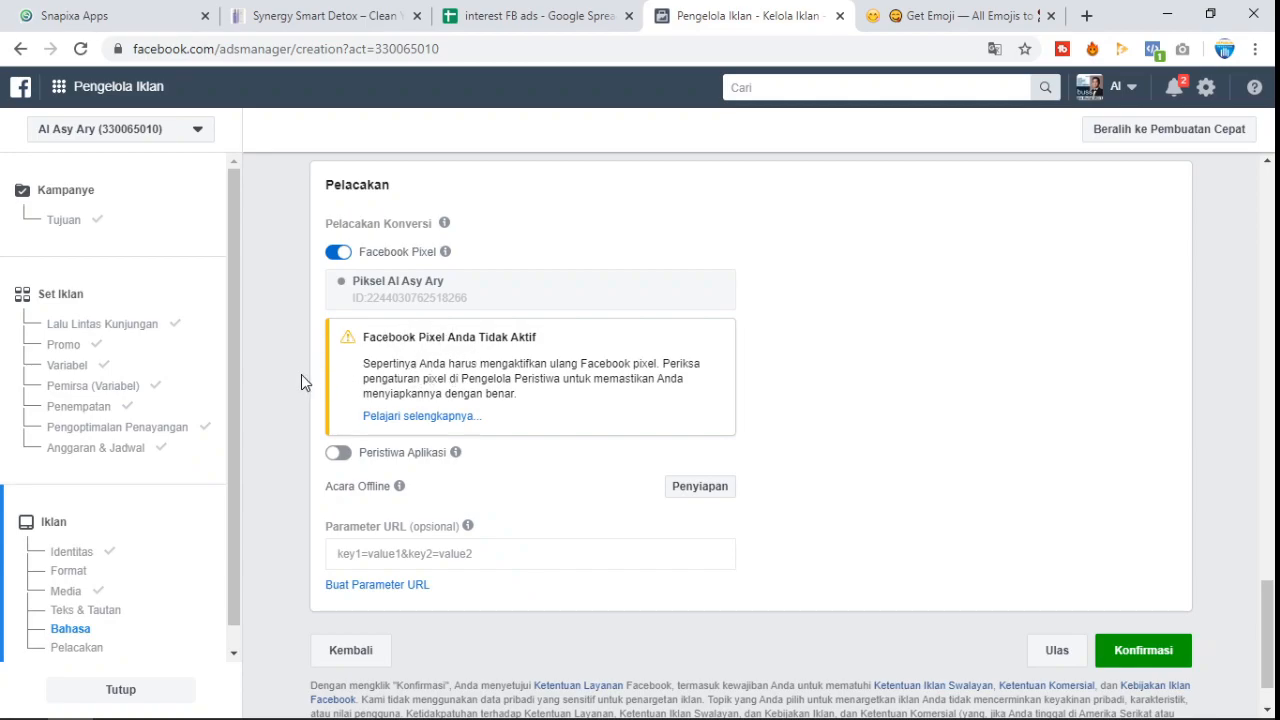
pyautogui.scroll(-1, 305, 376)
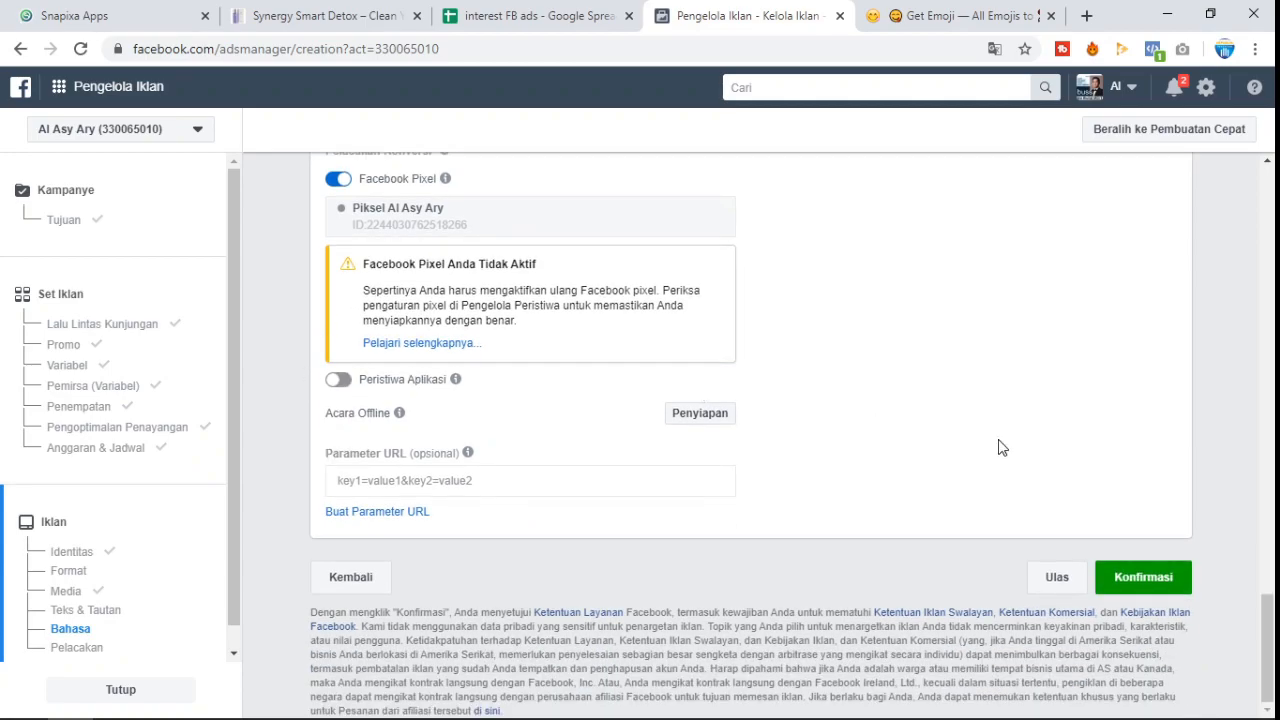
pyautogui.click(1140, 577)
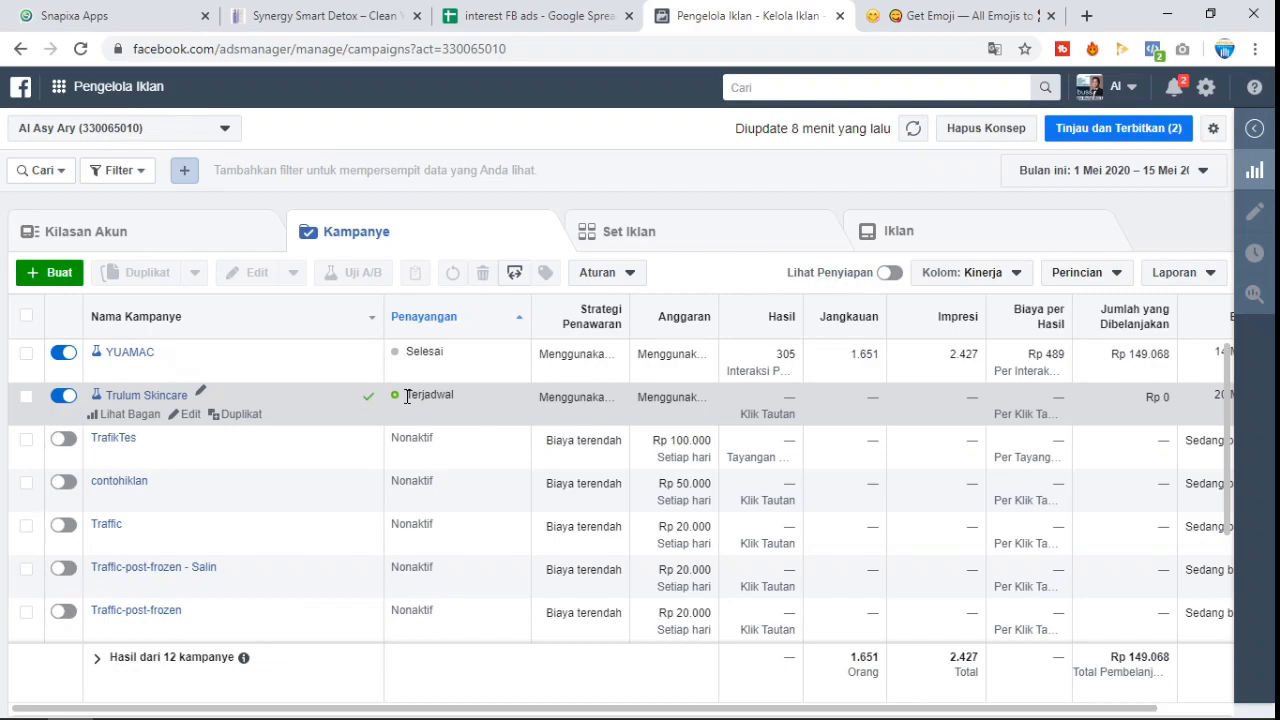
# Step: Select the Trulum Skincare campaign and show its ad sets
pyautogui.click(26, 404)
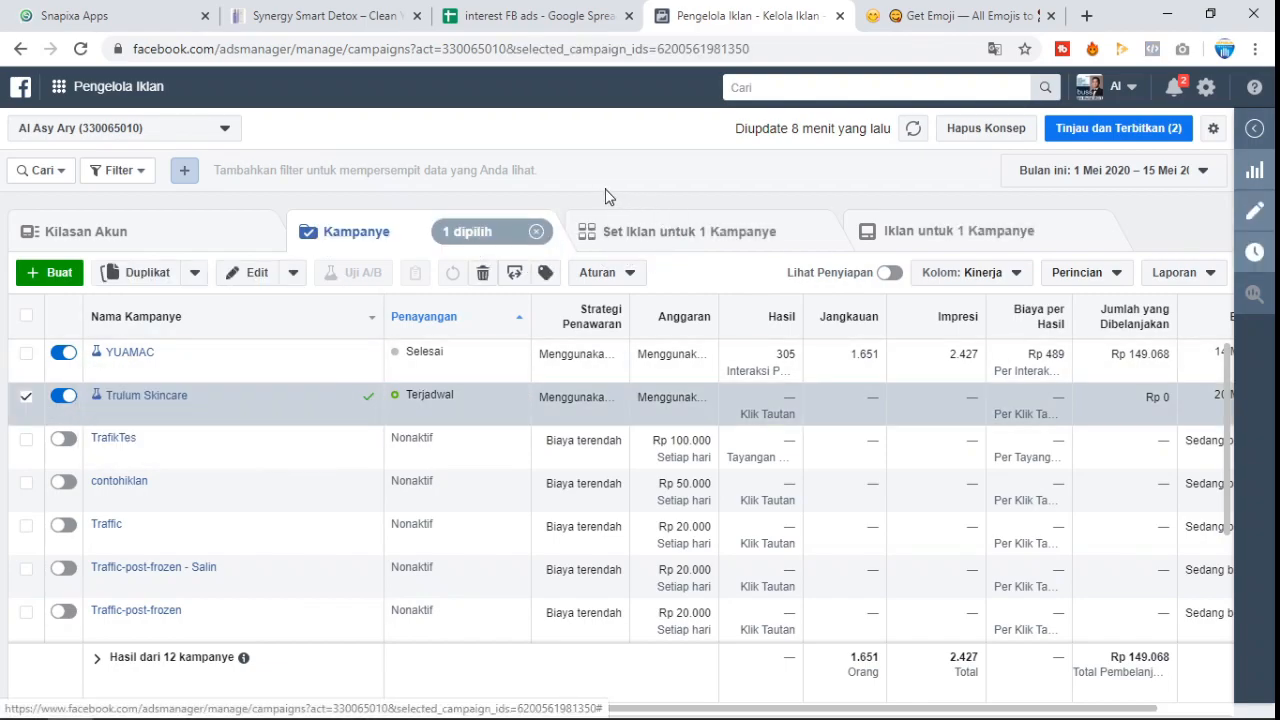
pyautogui.click(657, 240)
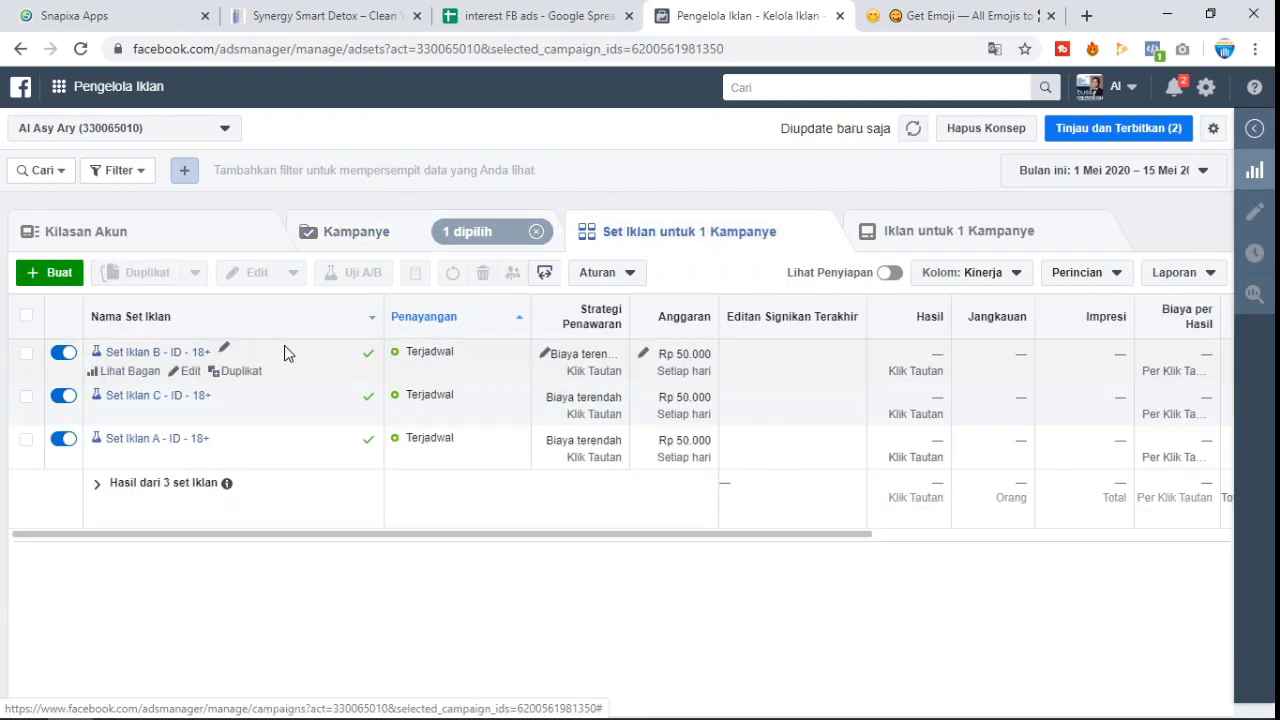